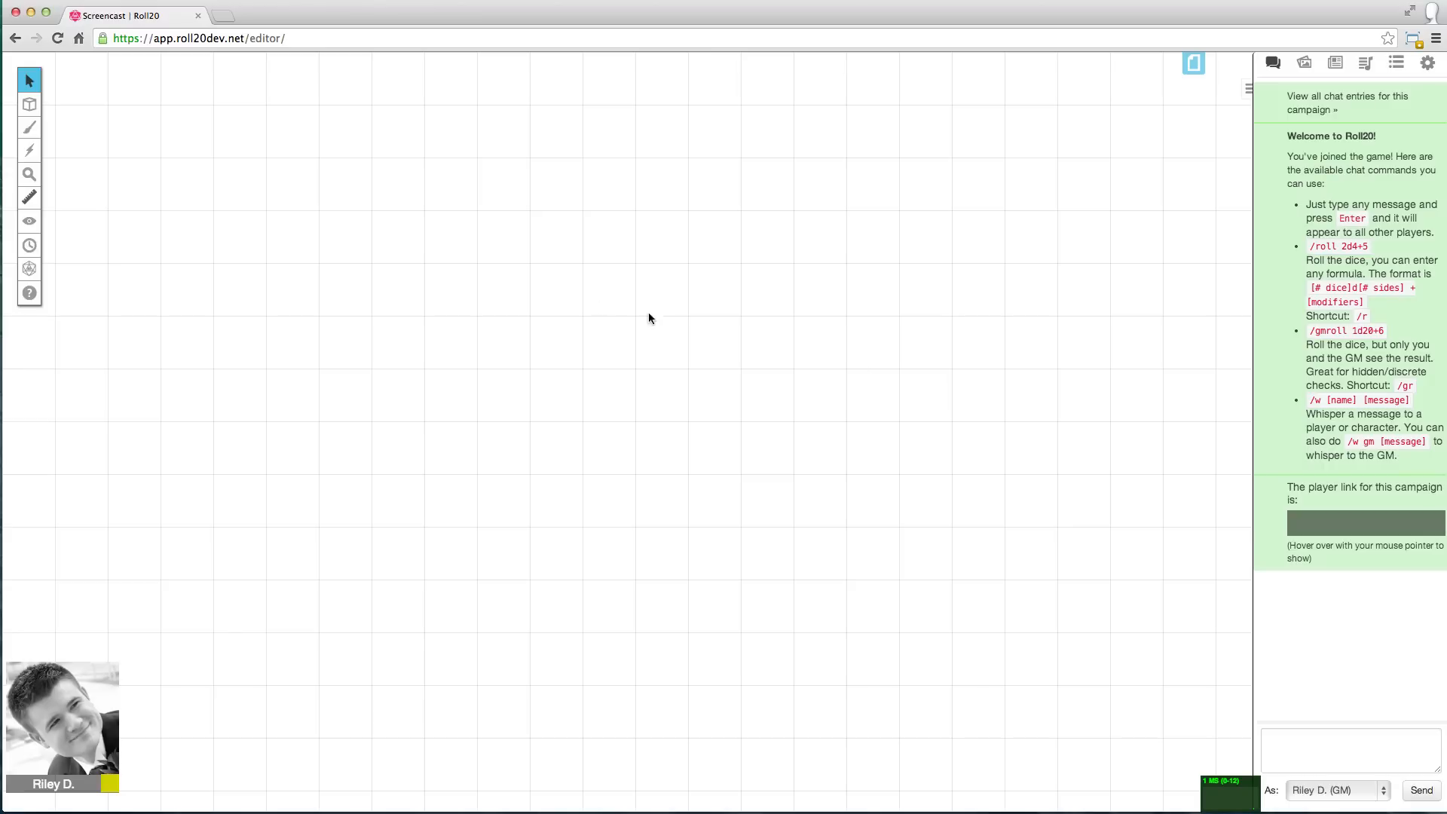
# Step: Search the art library's tokens for "goblin"
pyautogui.moveTo(29, 292)
pyautogui.click(1309, 73)
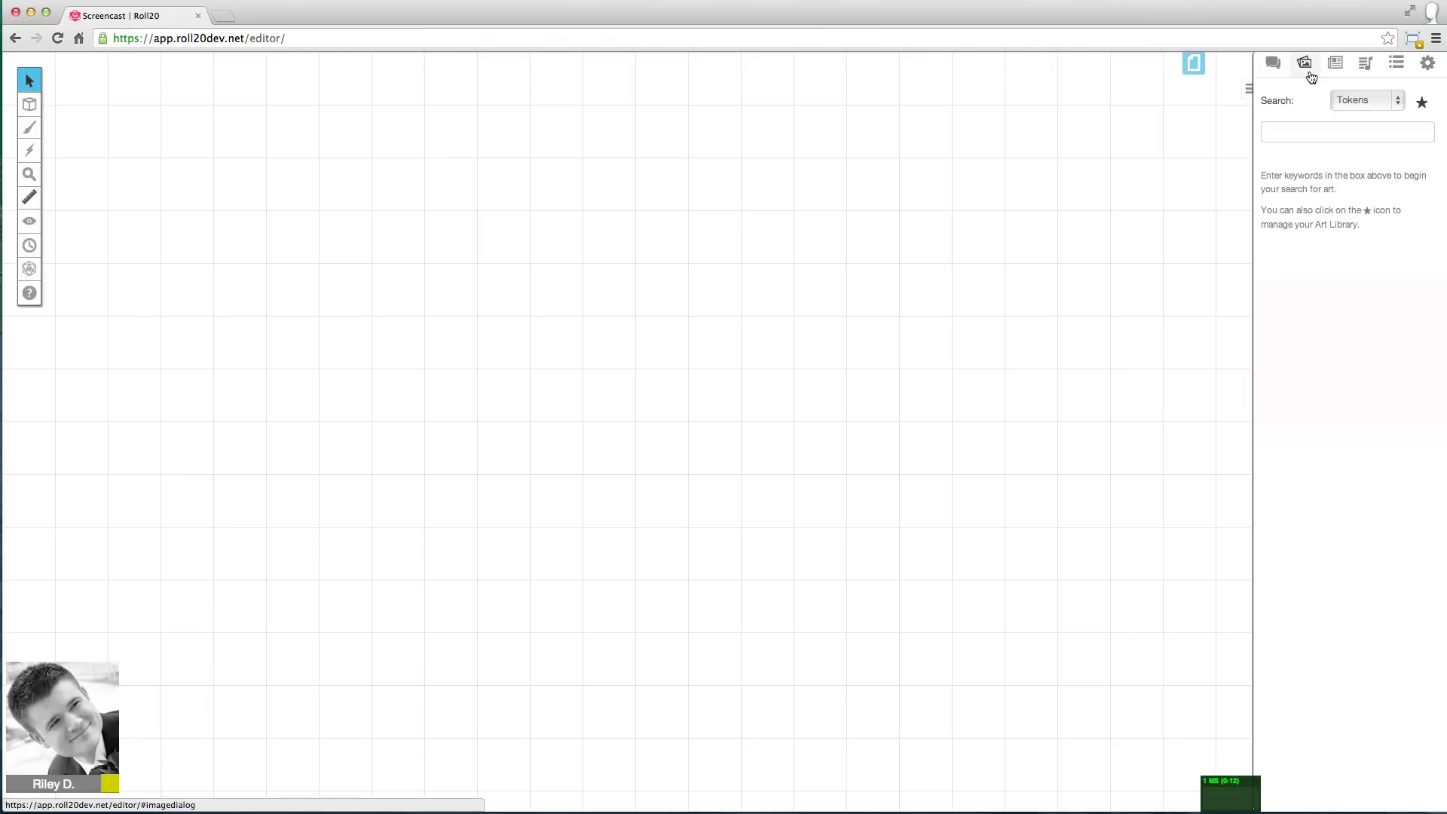
pyautogui.click(1305, 126)
pyautogui.write('goblin')
pyautogui.press('Return')
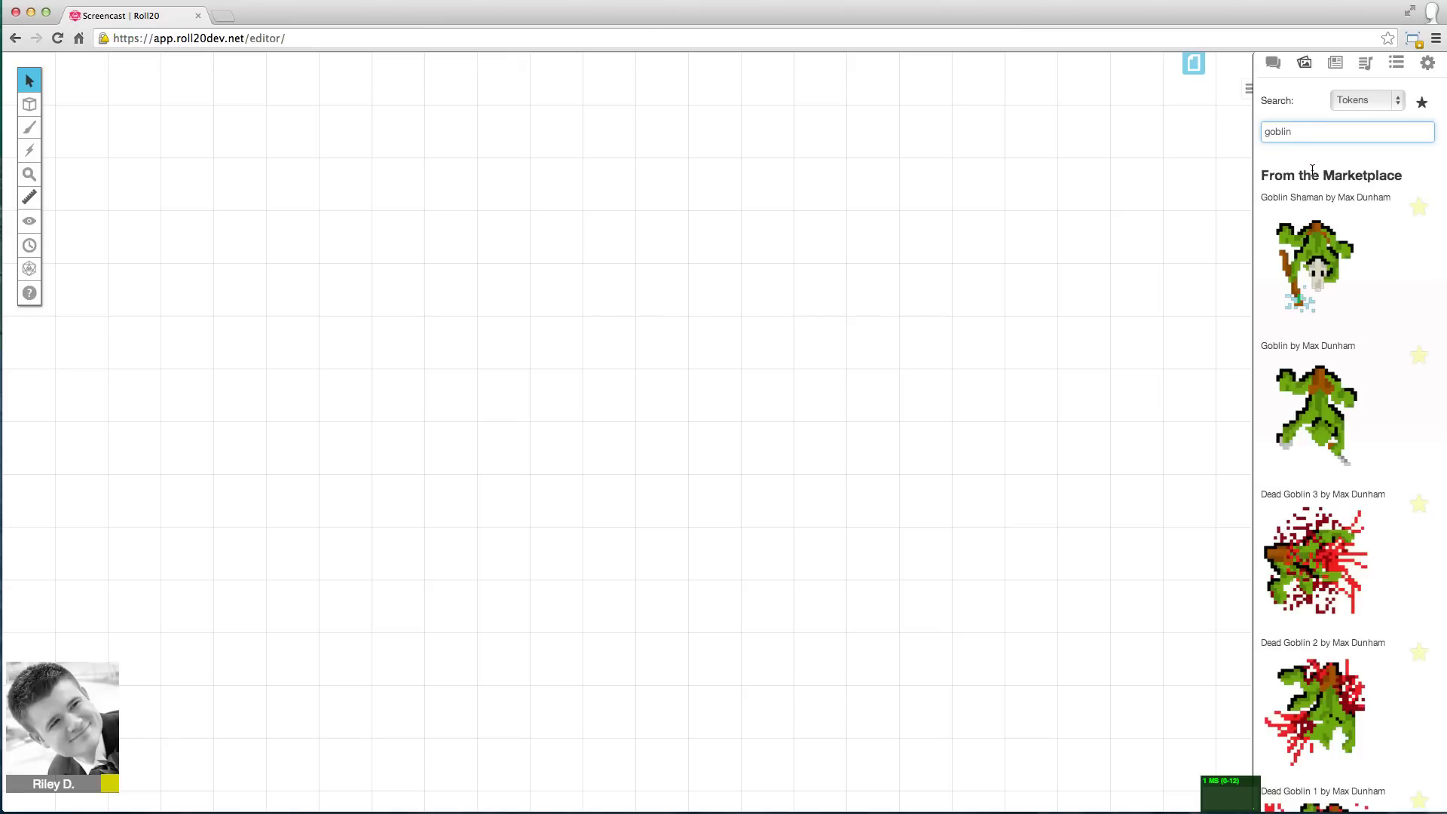
# Step: Mark the PFOwithSpear token as a favourite and place it on the empty grid
pyautogui.scroll(-20, 1312, 170)
pyautogui.scroll(-12, 1312, 170)
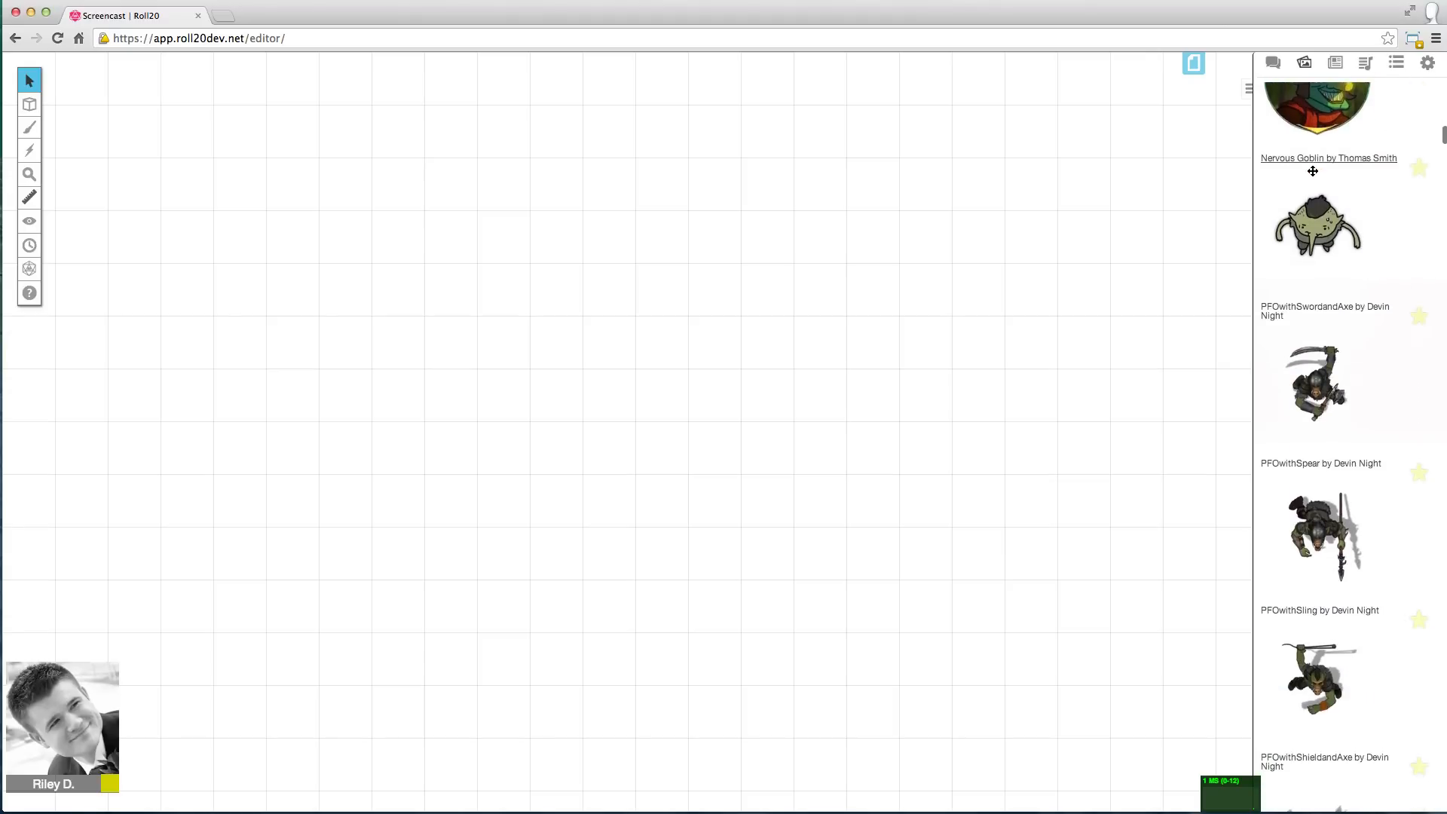
pyautogui.scroll(-2, 1312, 175)
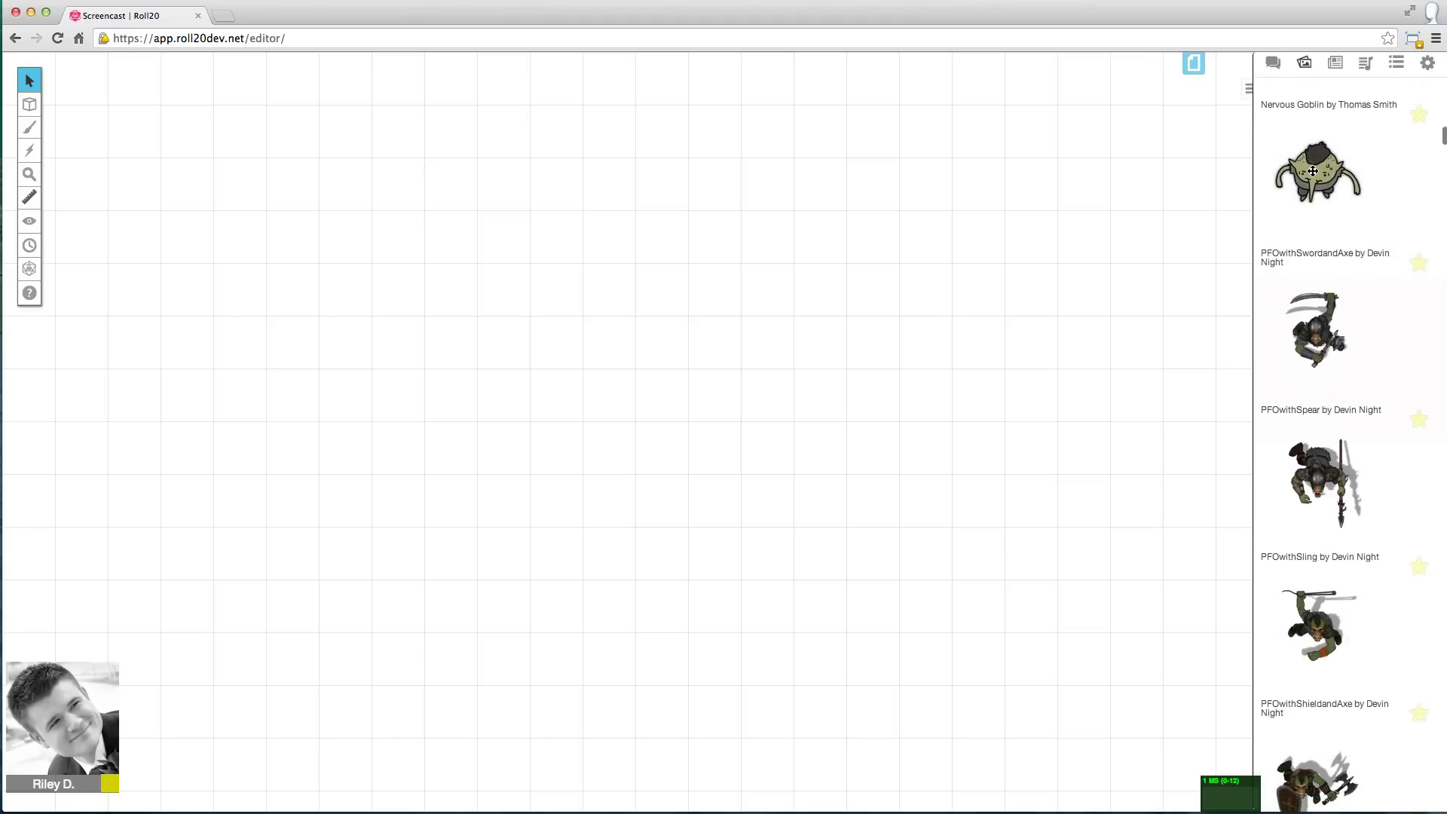
pyautogui.click(1419, 420)
pyautogui.moveTo(1322, 465); pyautogui.dragTo(611, 324)
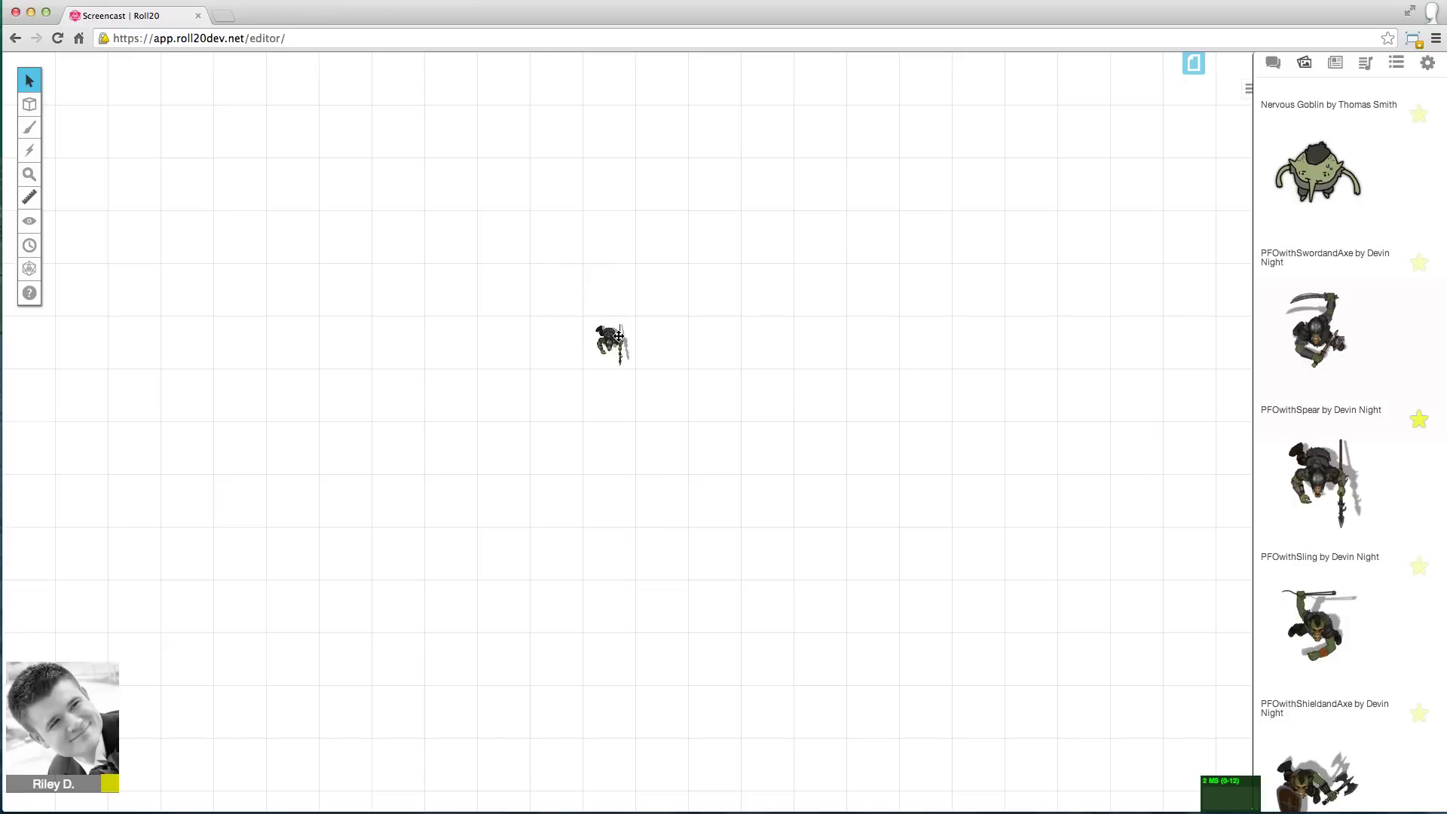
# Step: Enlarge the spear goblin token to about two by two grid squares and reposition it up and to the left
pyautogui.click(611, 343)
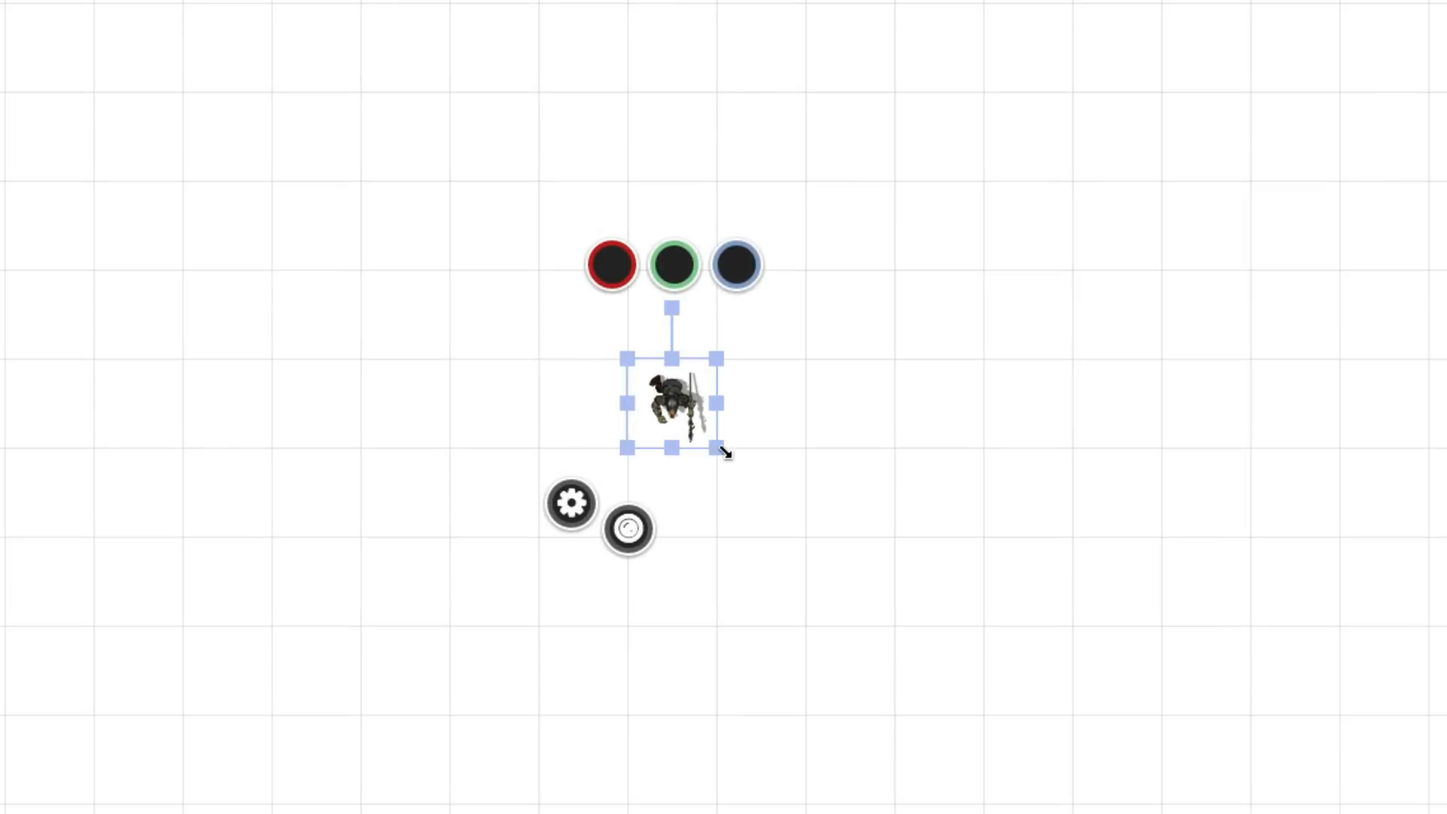
pyautogui.moveTo(721, 451); pyautogui.dragTo(801, 523)
pyautogui.moveTo(746, 485); pyautogui.dragTo(539, 368)
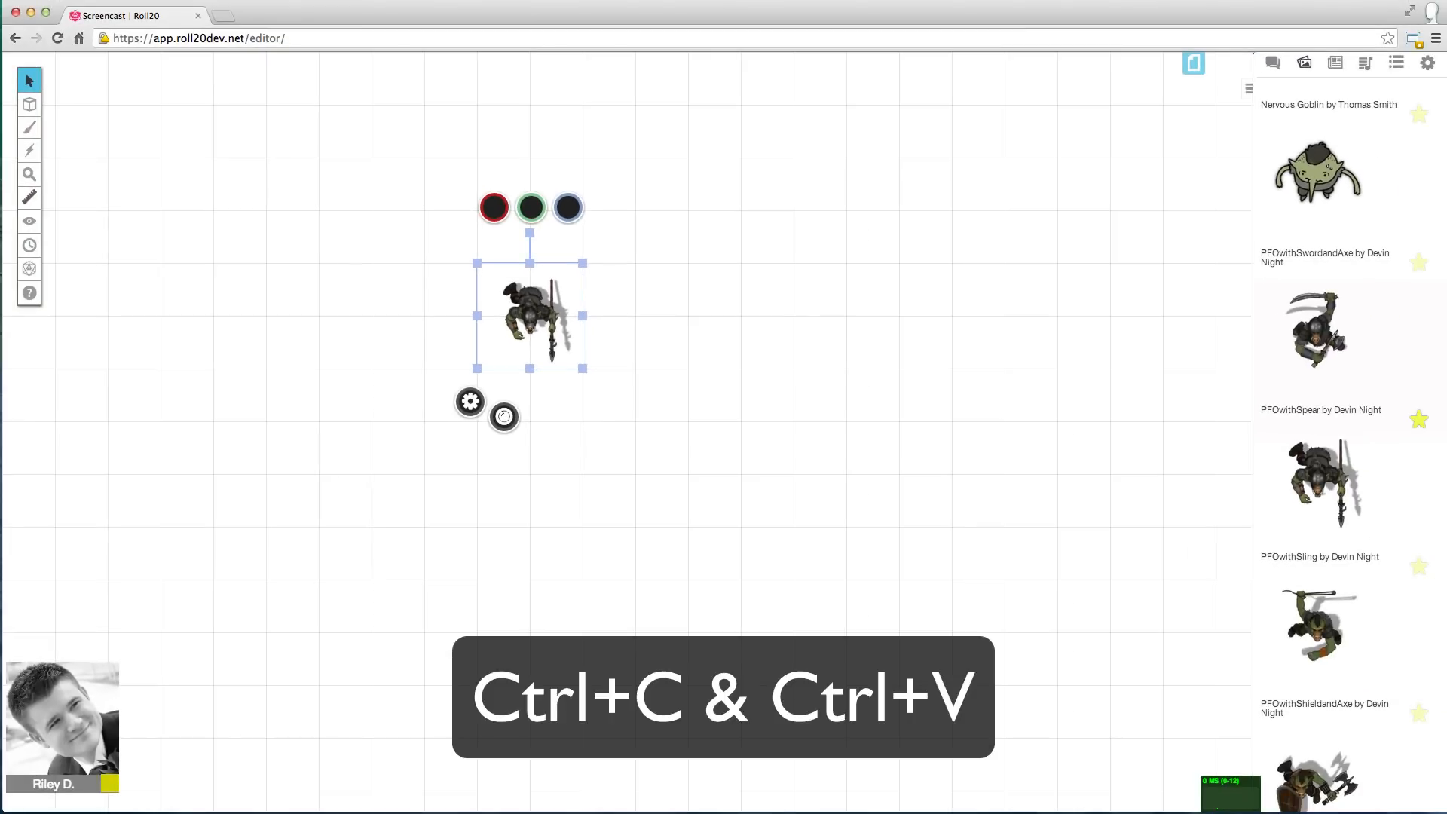
# Step: Paste three copies of the spear goblin token, forming a loose two-by-two group
pyautogui.click(726, 314)
pyautogui.hotkey('ctrl', 'v')
pyautogui.hotkey('ctrl', 'v')
pyautogui.hotkey('ctrl', 'v')
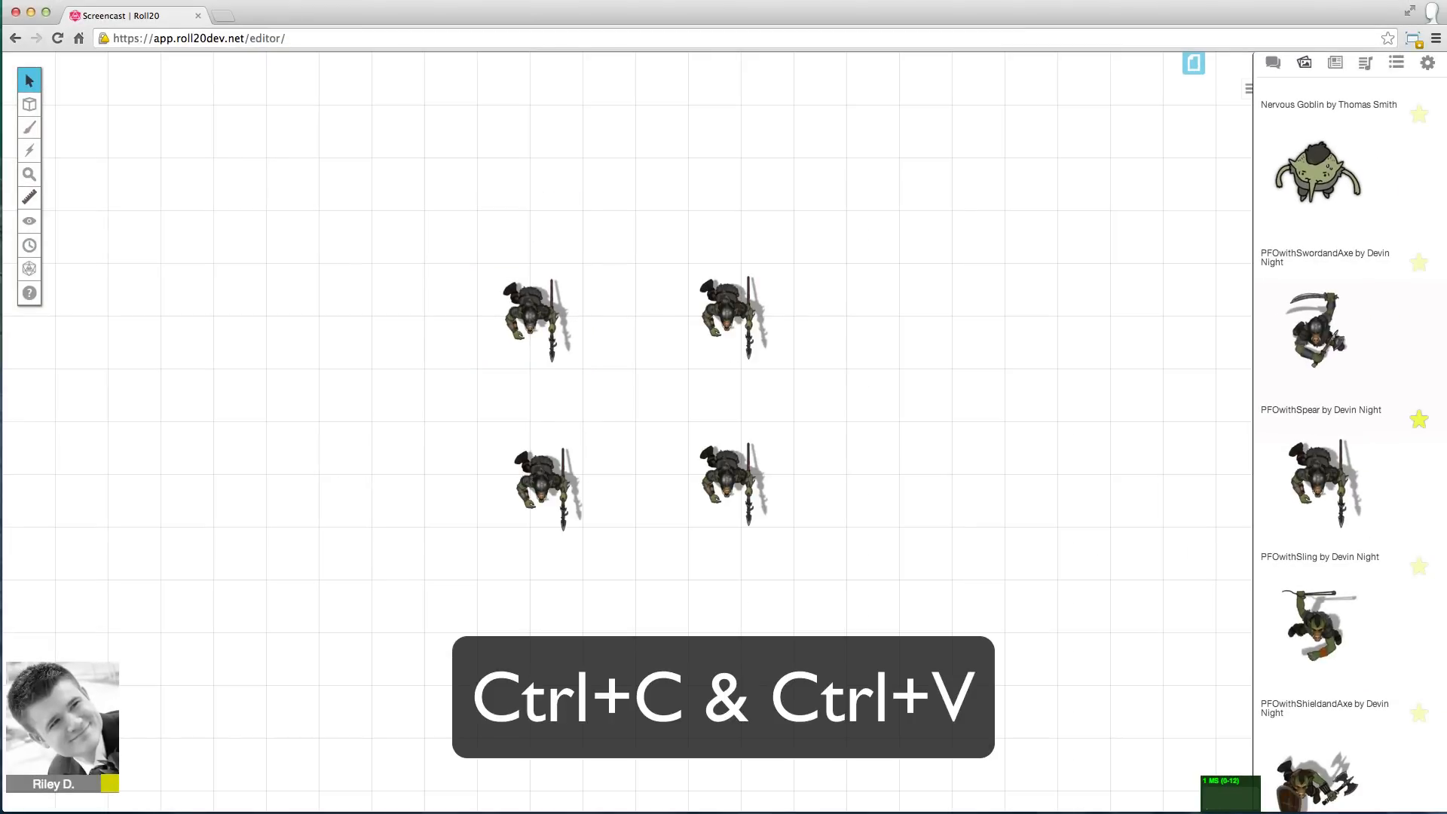
# Step: Open the upper-left goblin token's settings and make it controlled by All Players
pyautogui.click(552, 322)
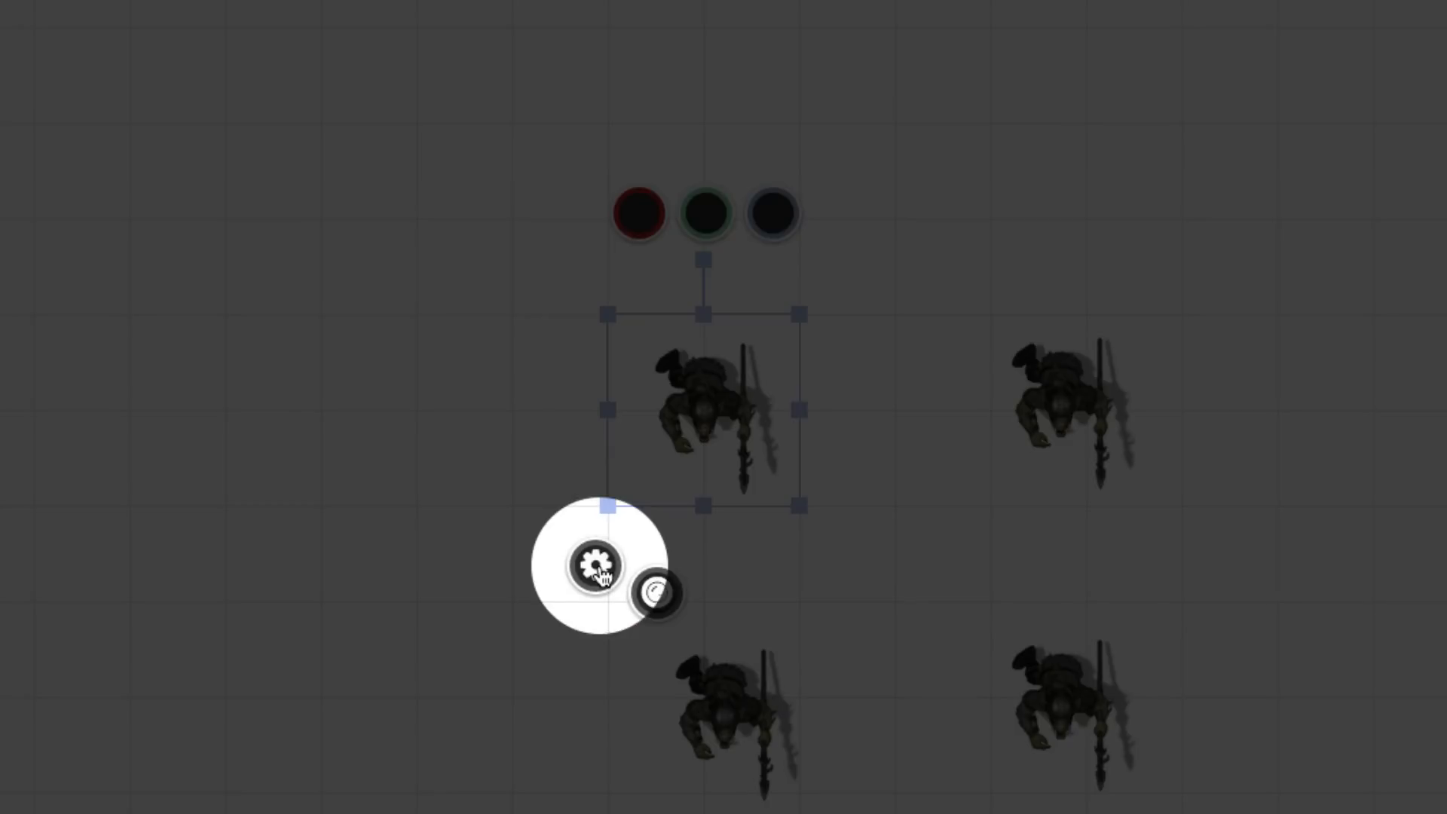
pyautogui.click(601, 572)
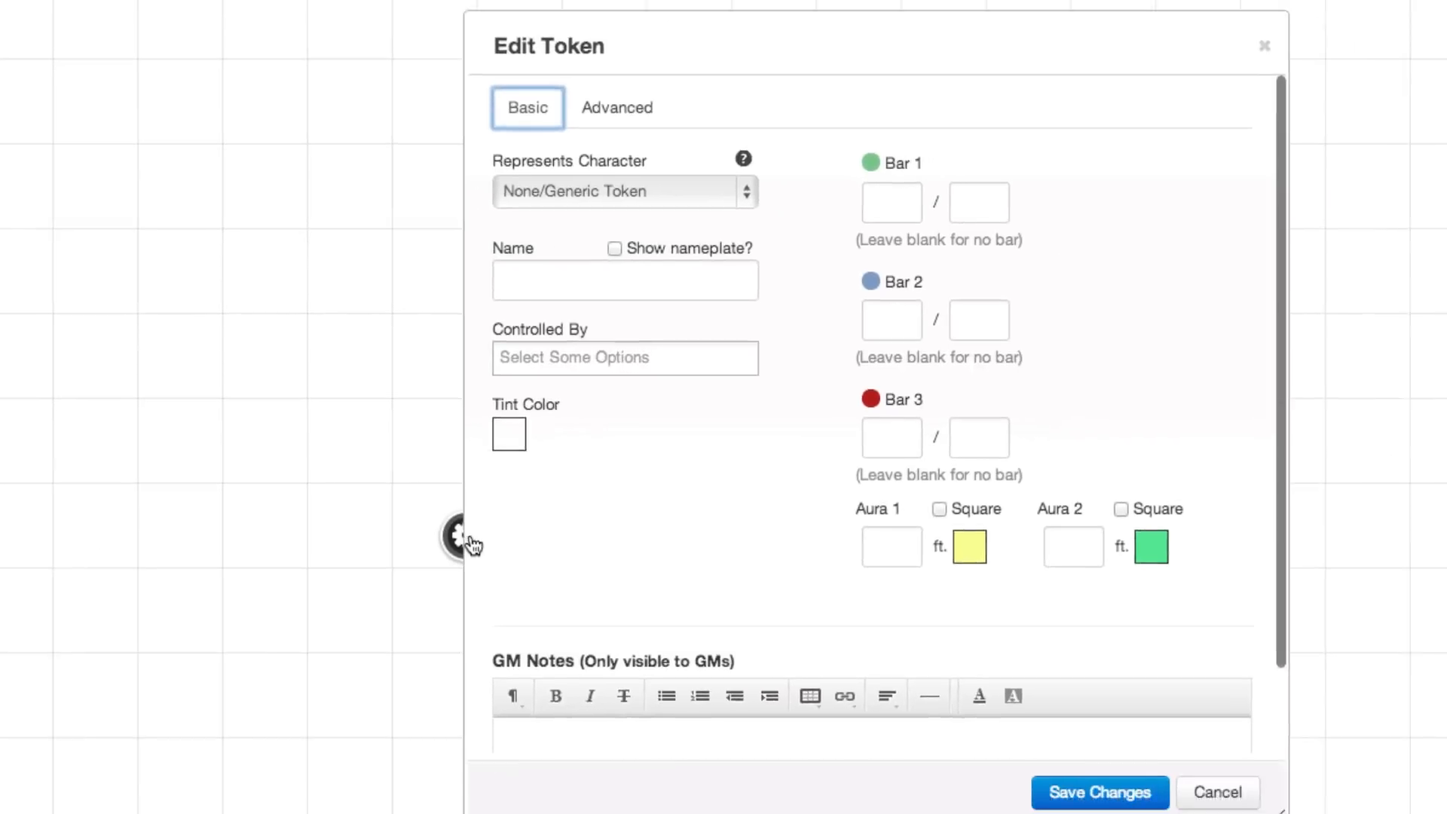
pyautogui.click(534, 273)
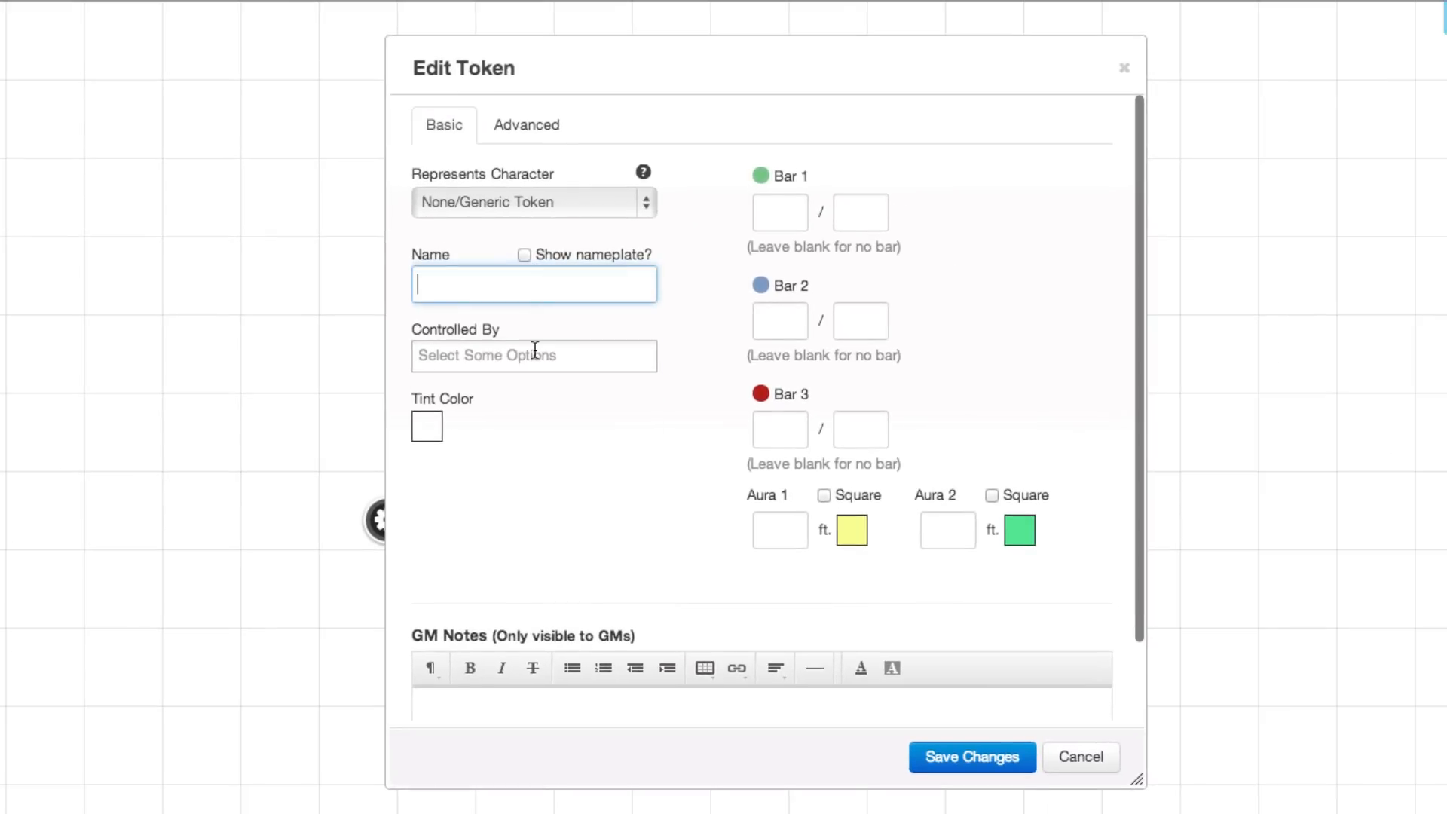
pyautogui.click(535, 351)
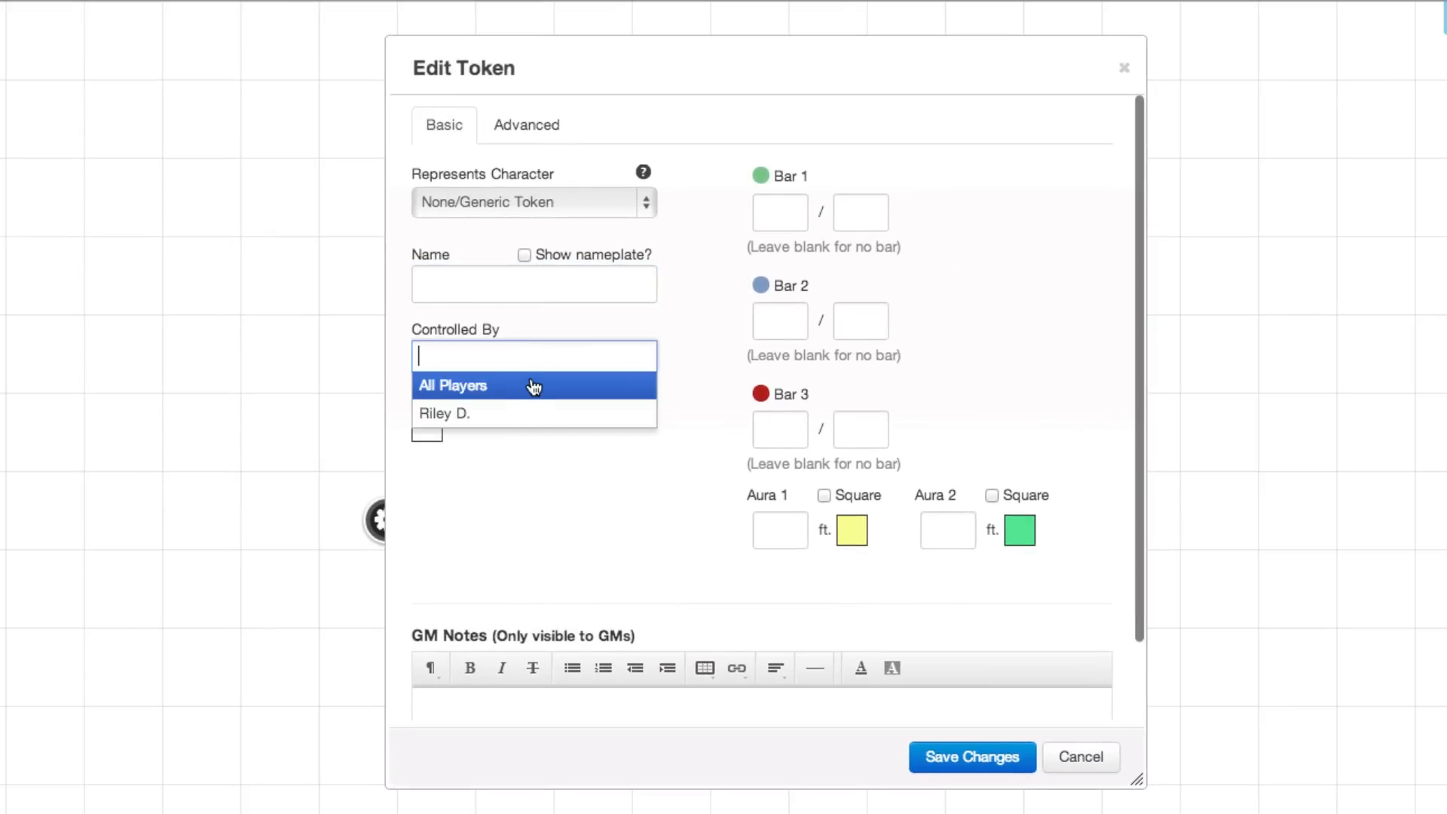
pyautogui.click(530, 384)
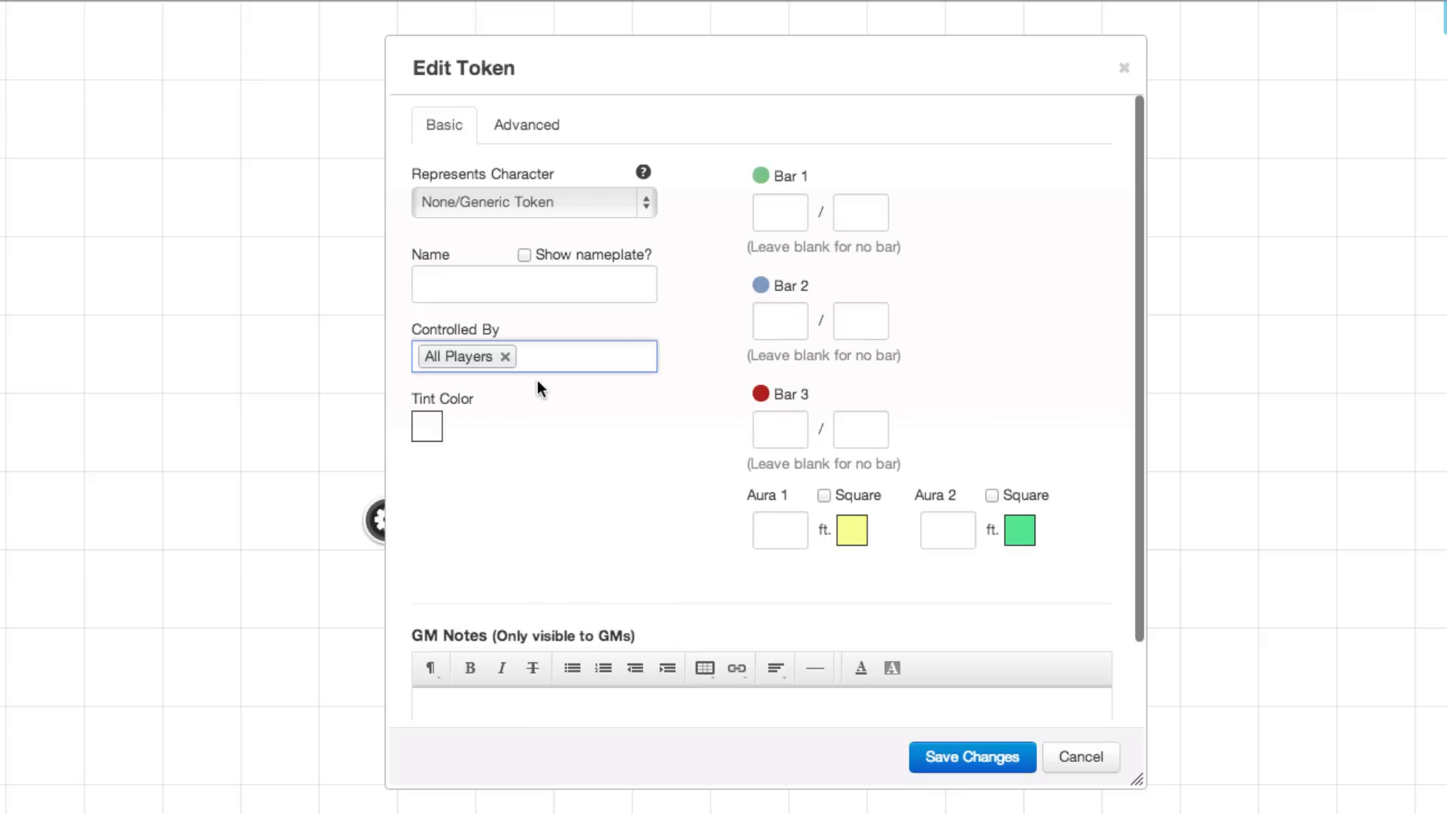
# Step: Set the token's Bar 1 to 18 / 18 and Aura 1 to 5 ft, and save the changes
pyautogui.click(786, 213)
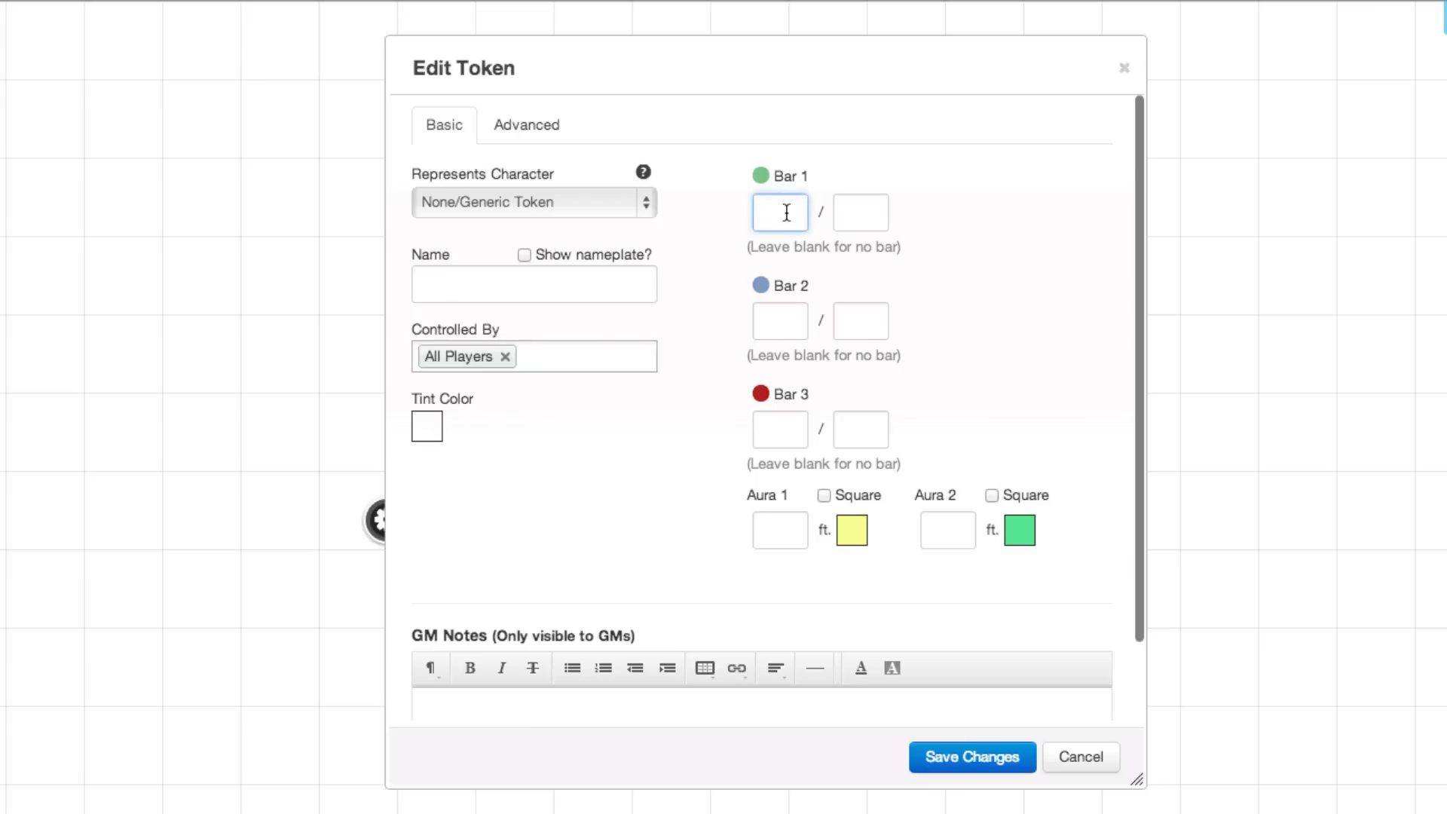
pyautogui.write('18')
pyautogui.press('Tab')
pyautogui.write('18')
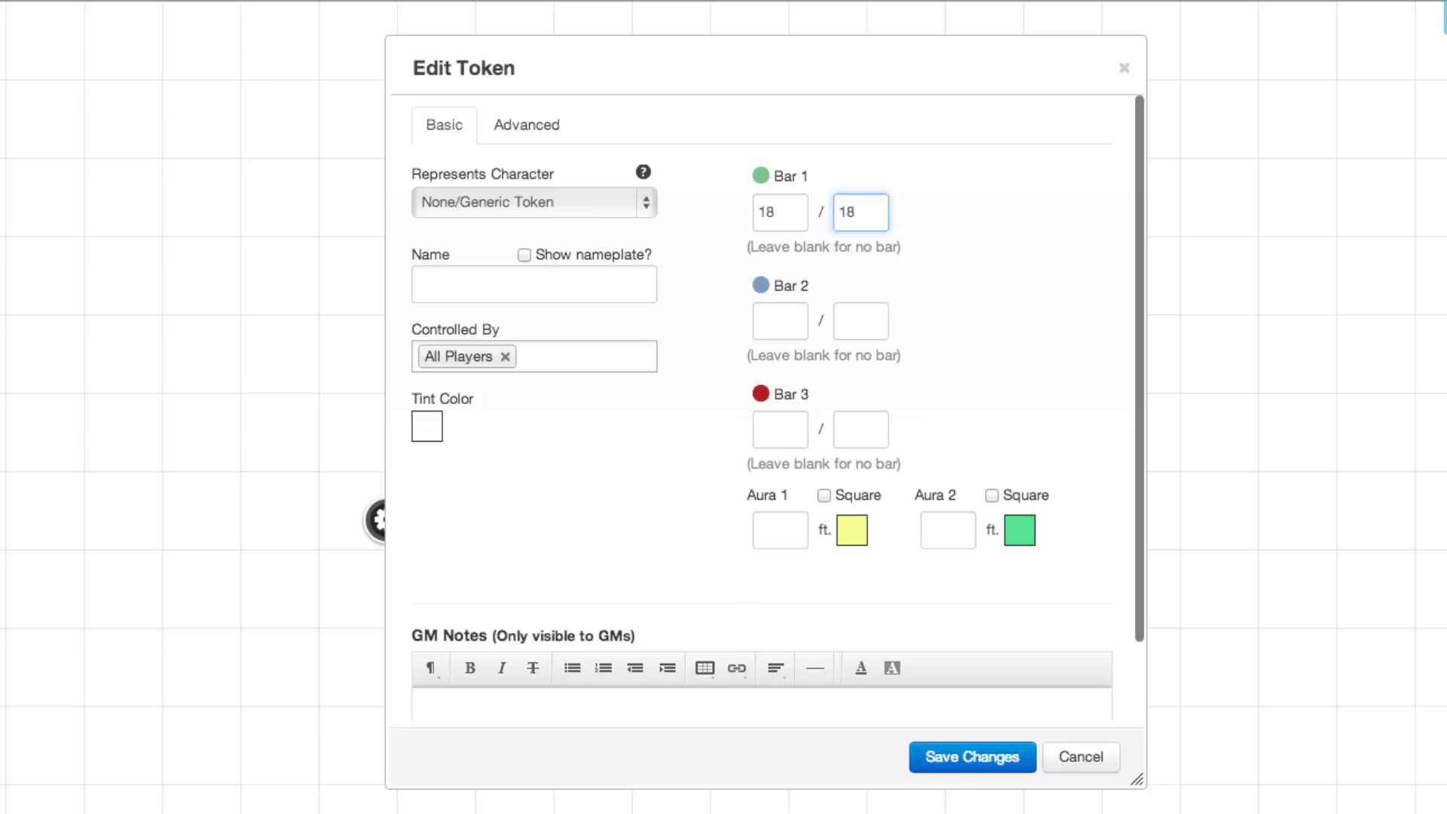
pyautogui.click(761, 516)
pyautogui.write('5')
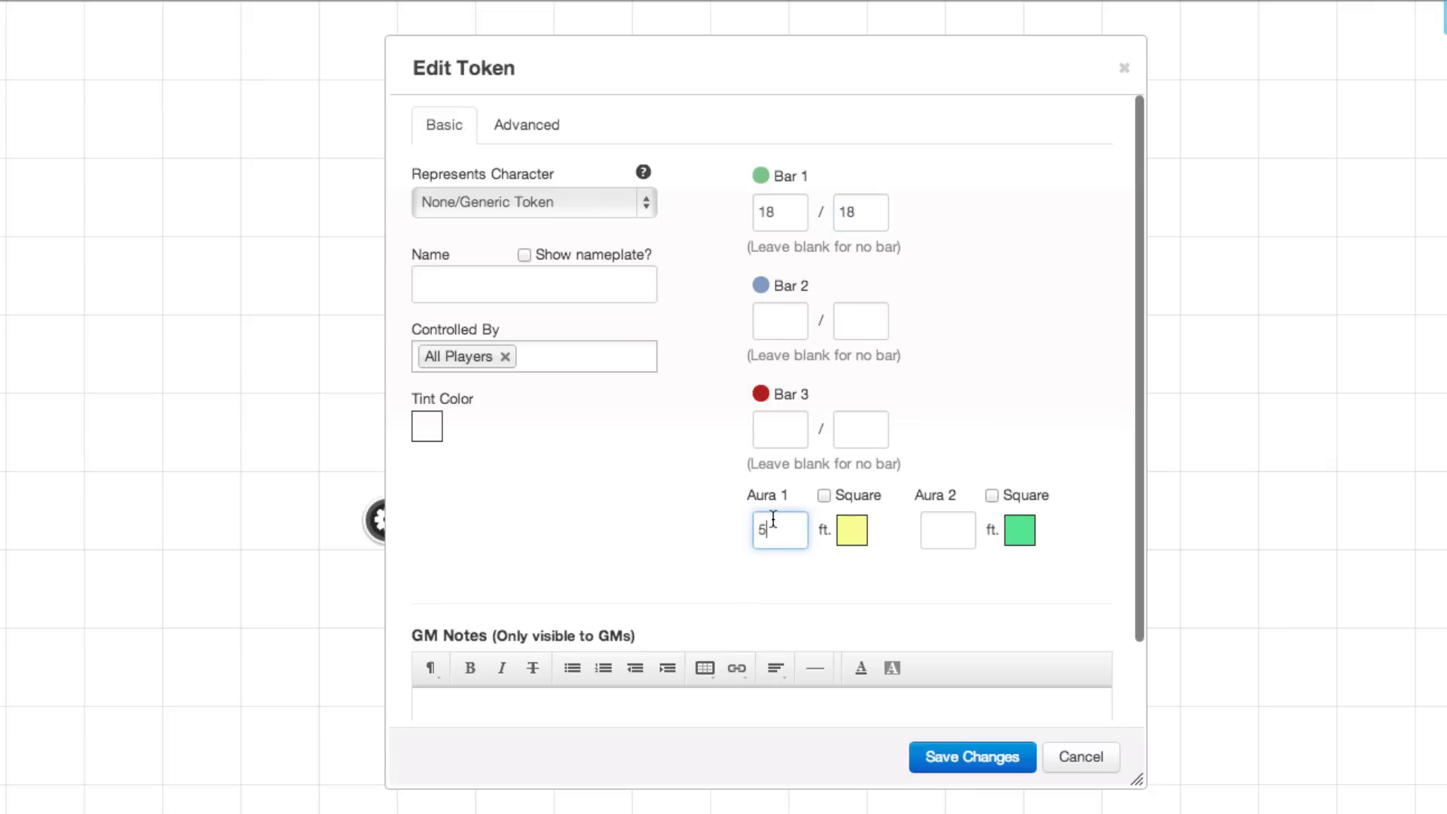
pyautogui.click(969, 756)
pyautogui.click(701, 459)
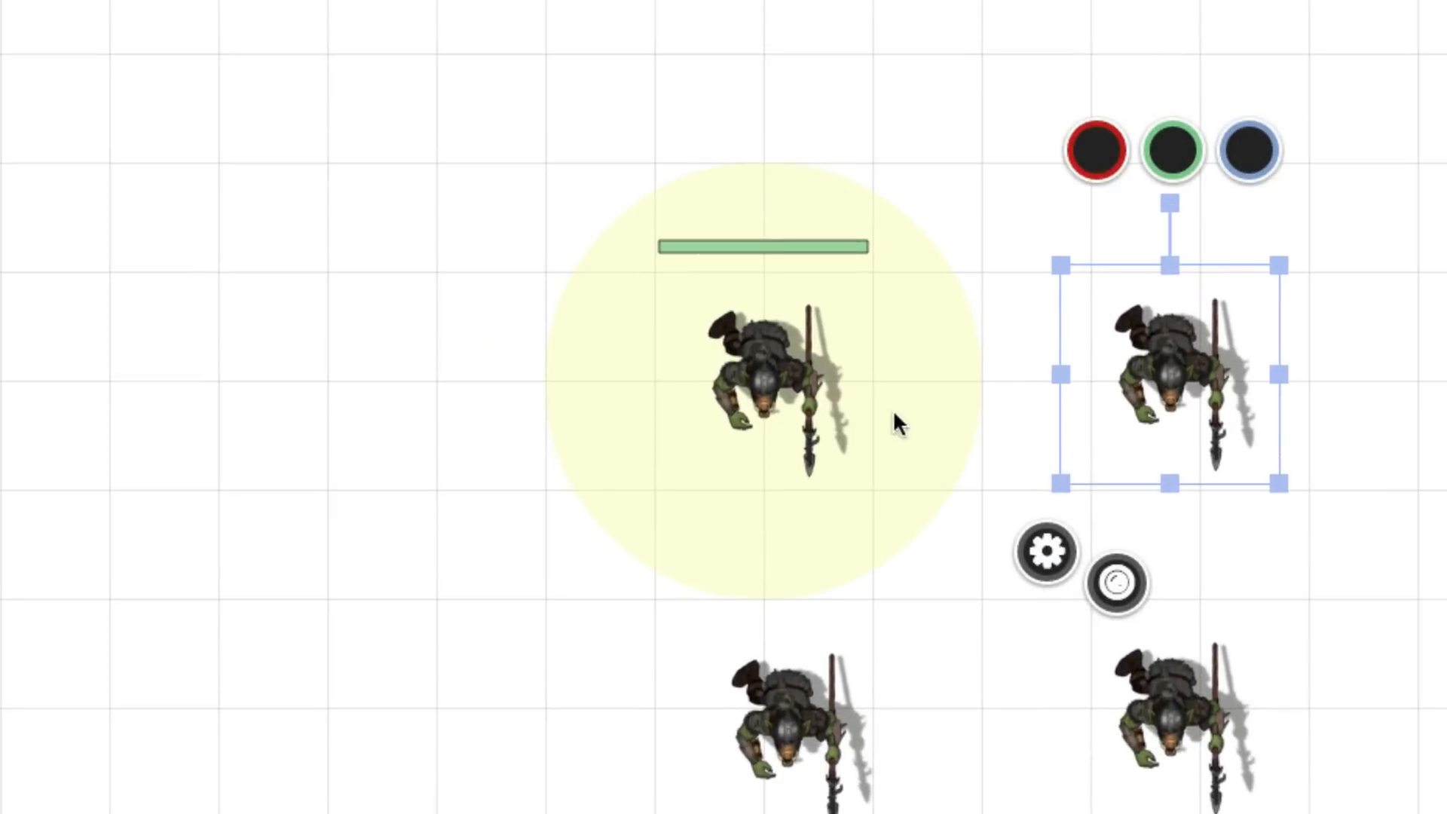
# Step: Raise the upper-left goblin's green bar value by 5 and then reduce it by 10
pyautogui.click(516, 381)
pyautogui.click(780, 187)
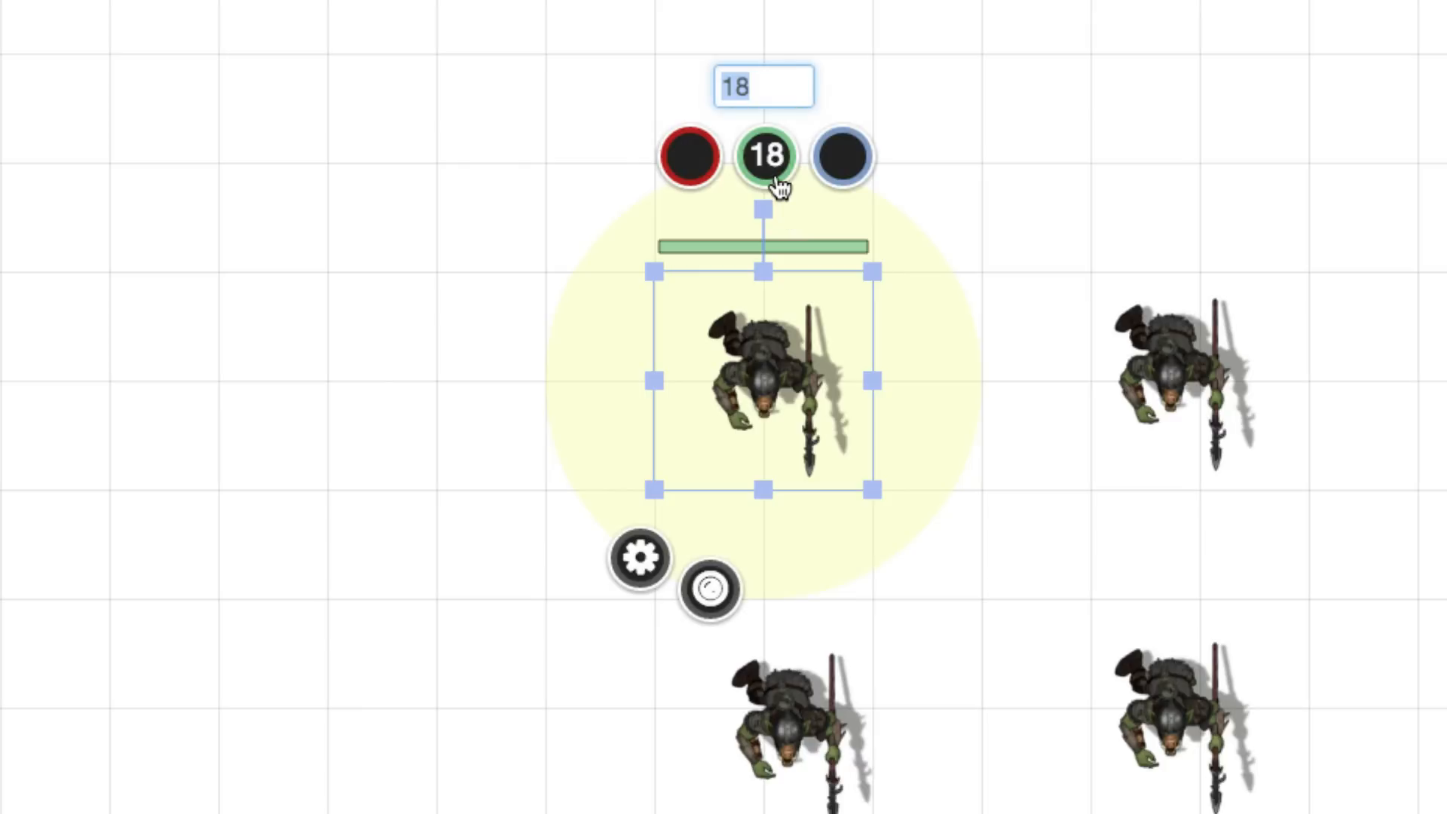
pyautogui.write('+5')
pyautogui.press('Return')
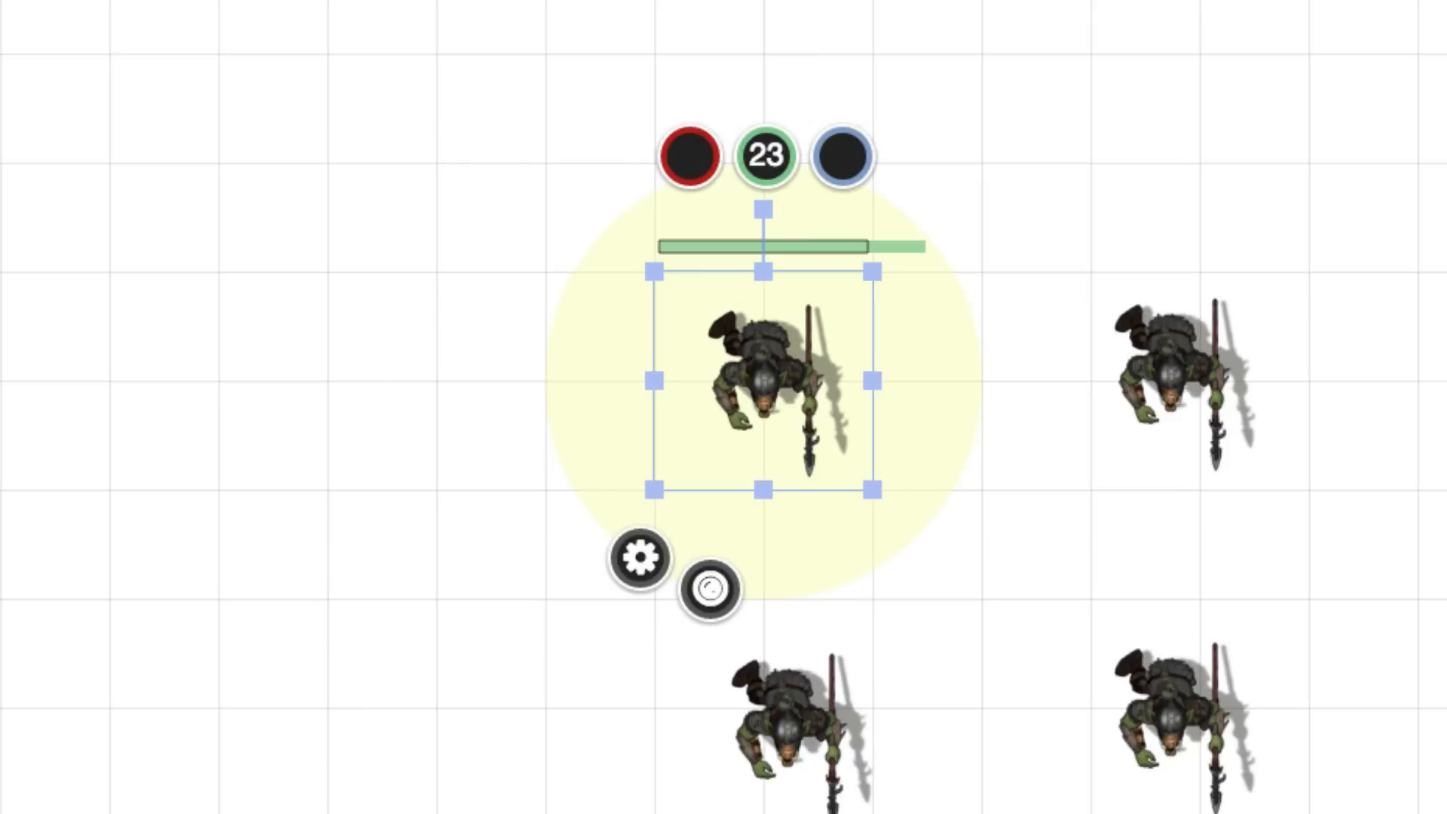
pyautogui.click(790, 162)
pyautogui.write('-10')
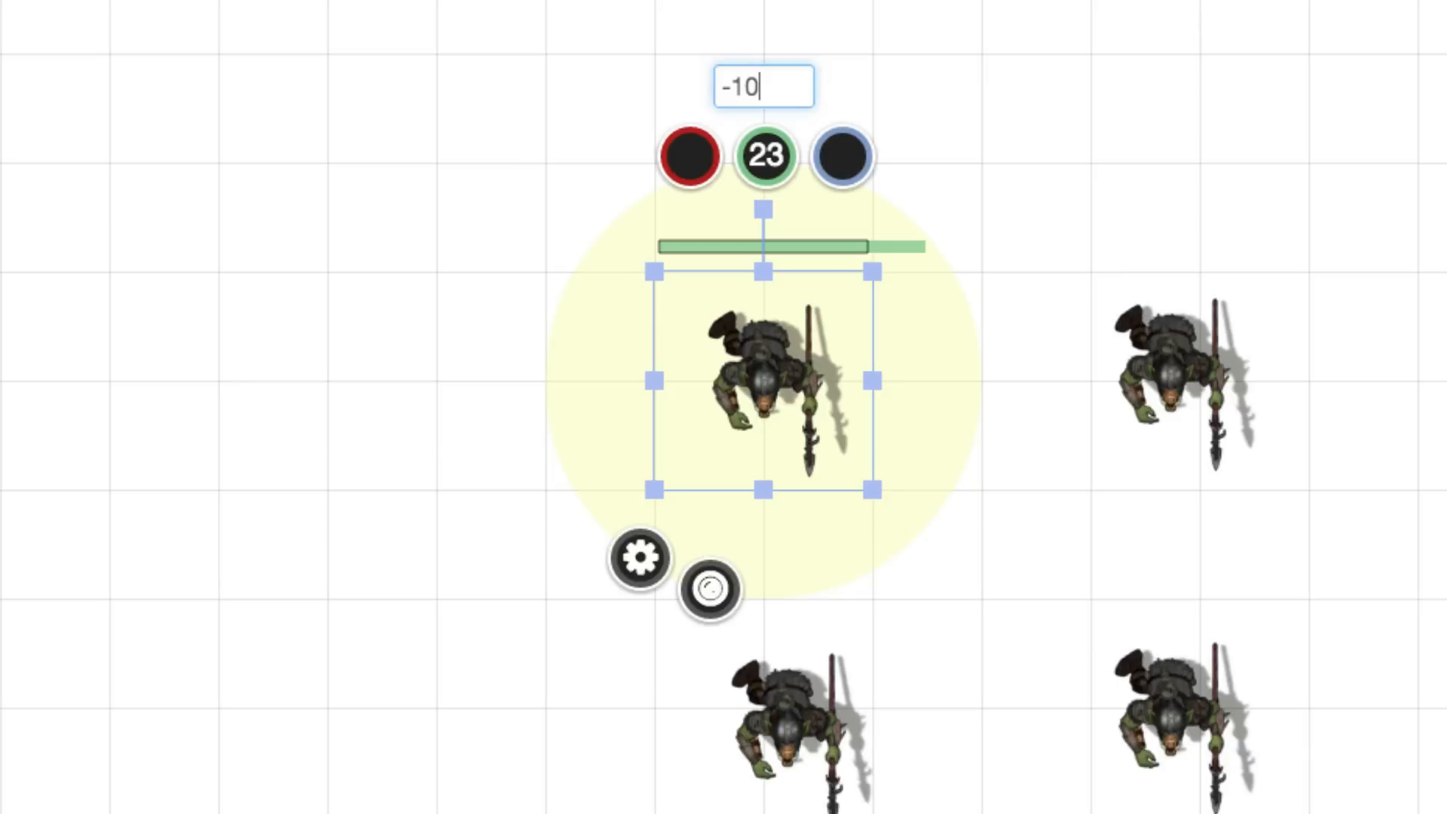
pyautogui.press('Return')
# Step: Set the upper-left goblin's green bar value back to 18
pyautogui.click(765, 160)
pyautogui.write('18')
pyautogui.press('Return')
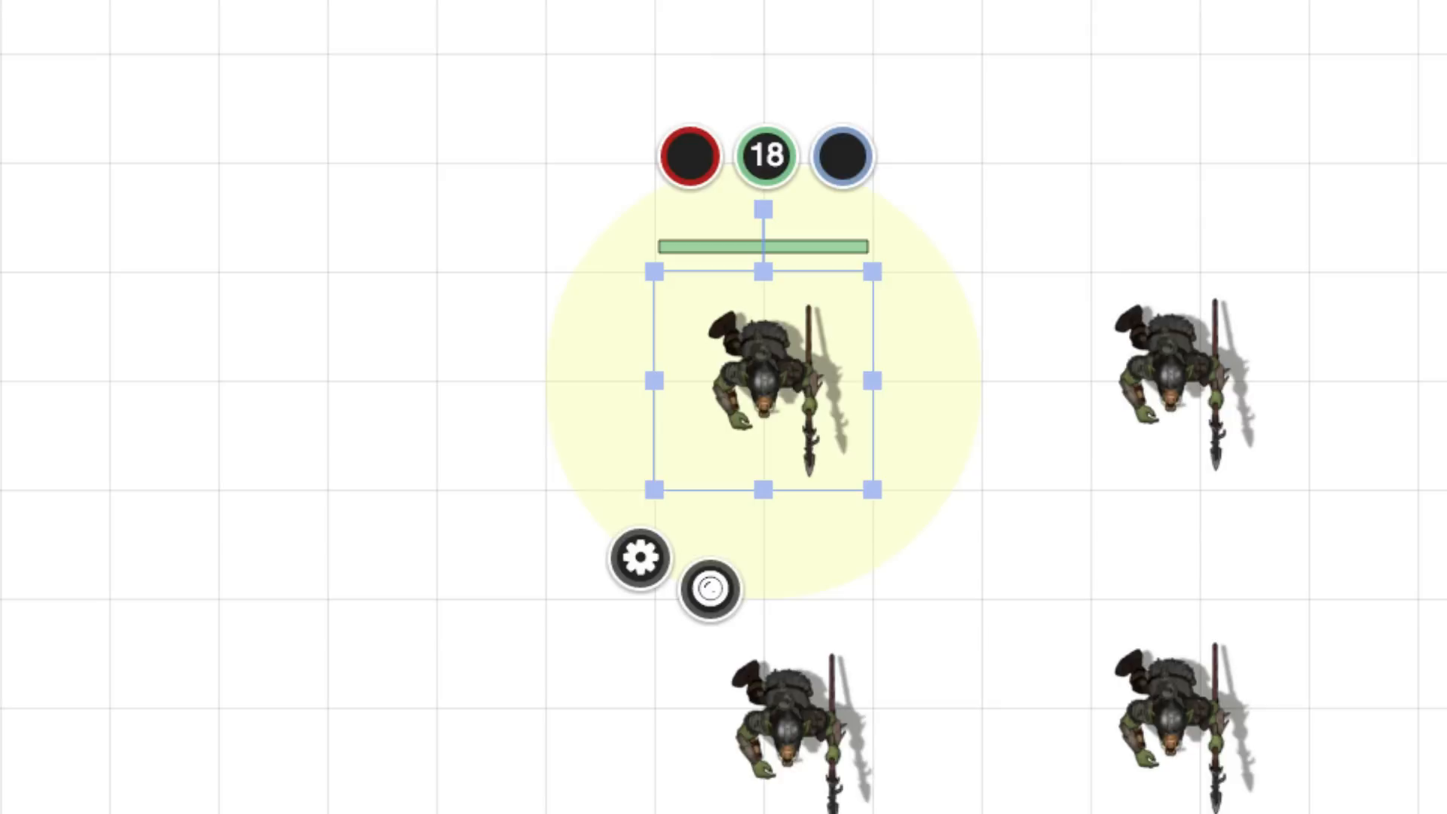
# Step: Add the broken-heart and purple dot status markers to the upper-left goblin token
pyautogui.click(722, 595)
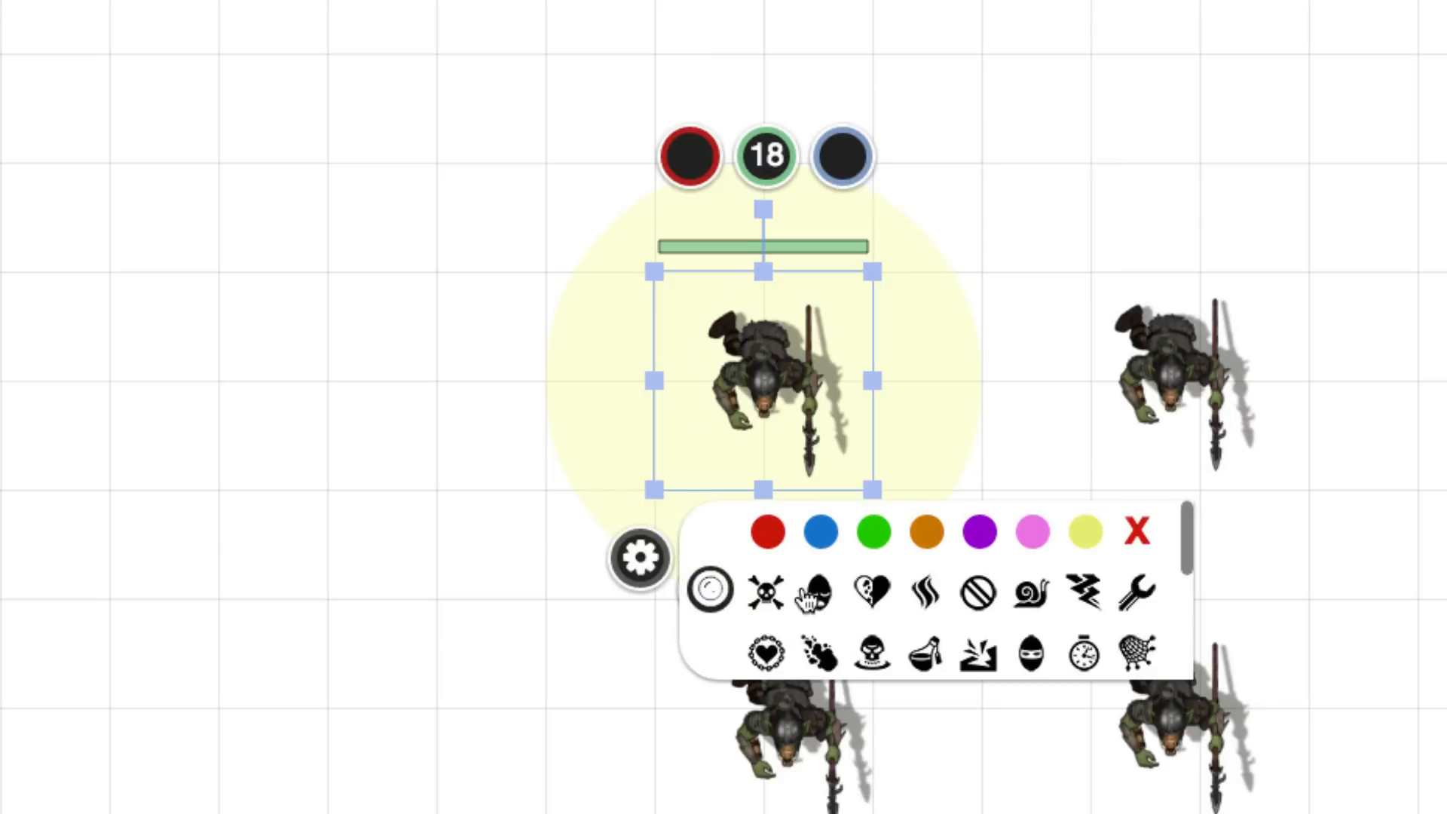
pyautogui.click(872, 593)
pyautogui.click(979, 535)
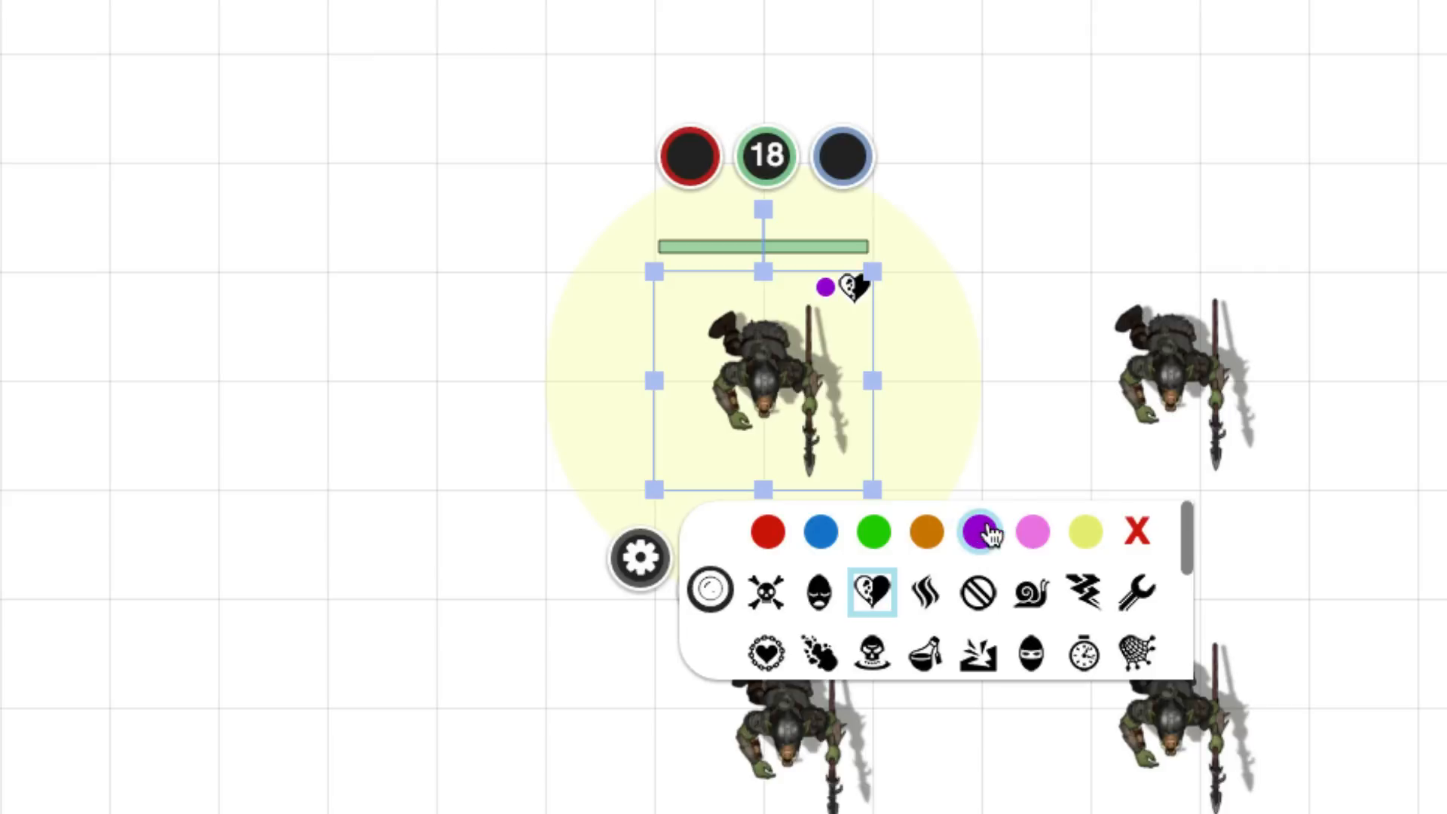
pyautogui.click(1037, 448)
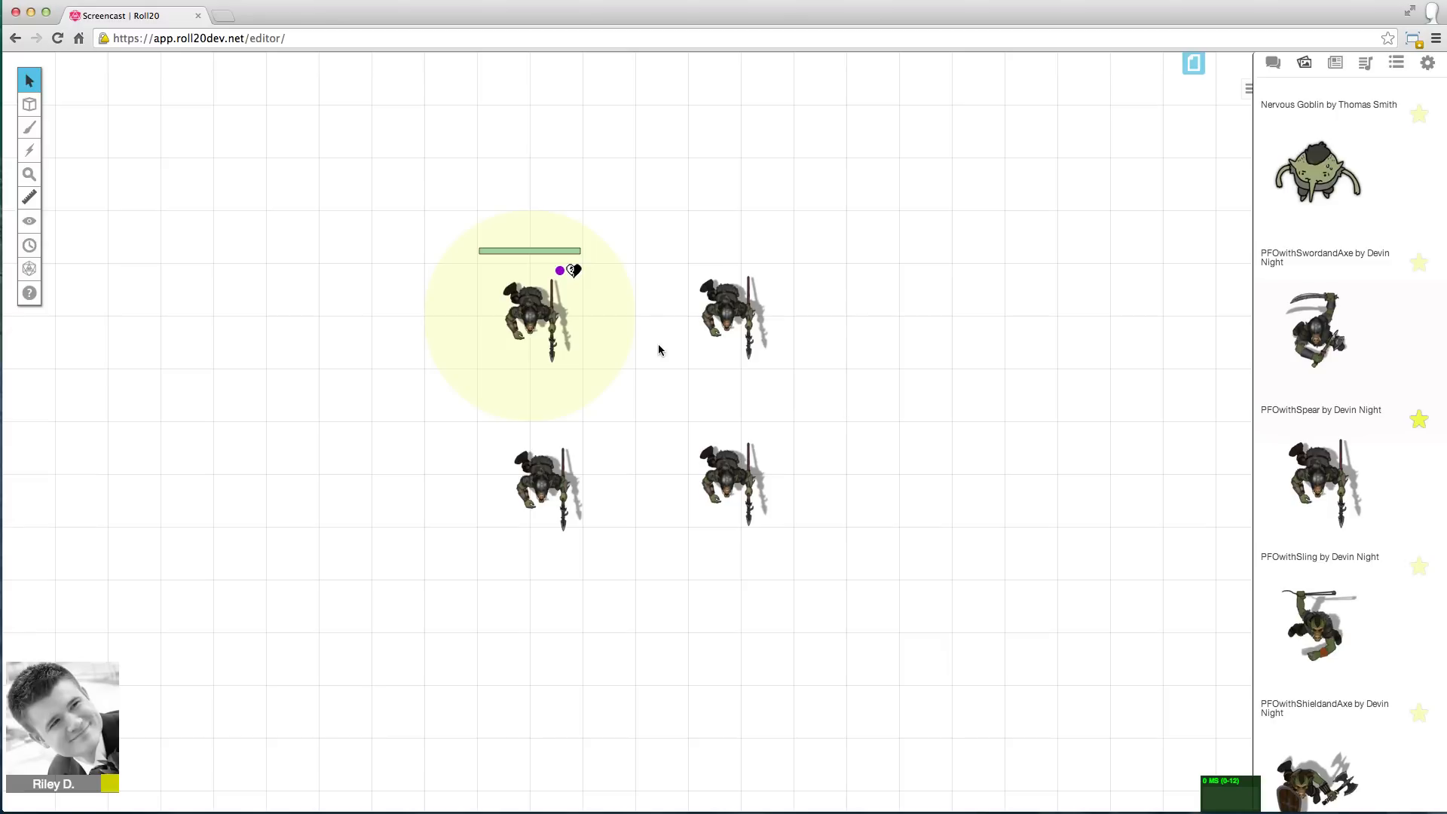
# Step: Switch to the Map & Background layer and bring the cave map image from the computer onto the grid
pyautogui.moveTo(34, 110)
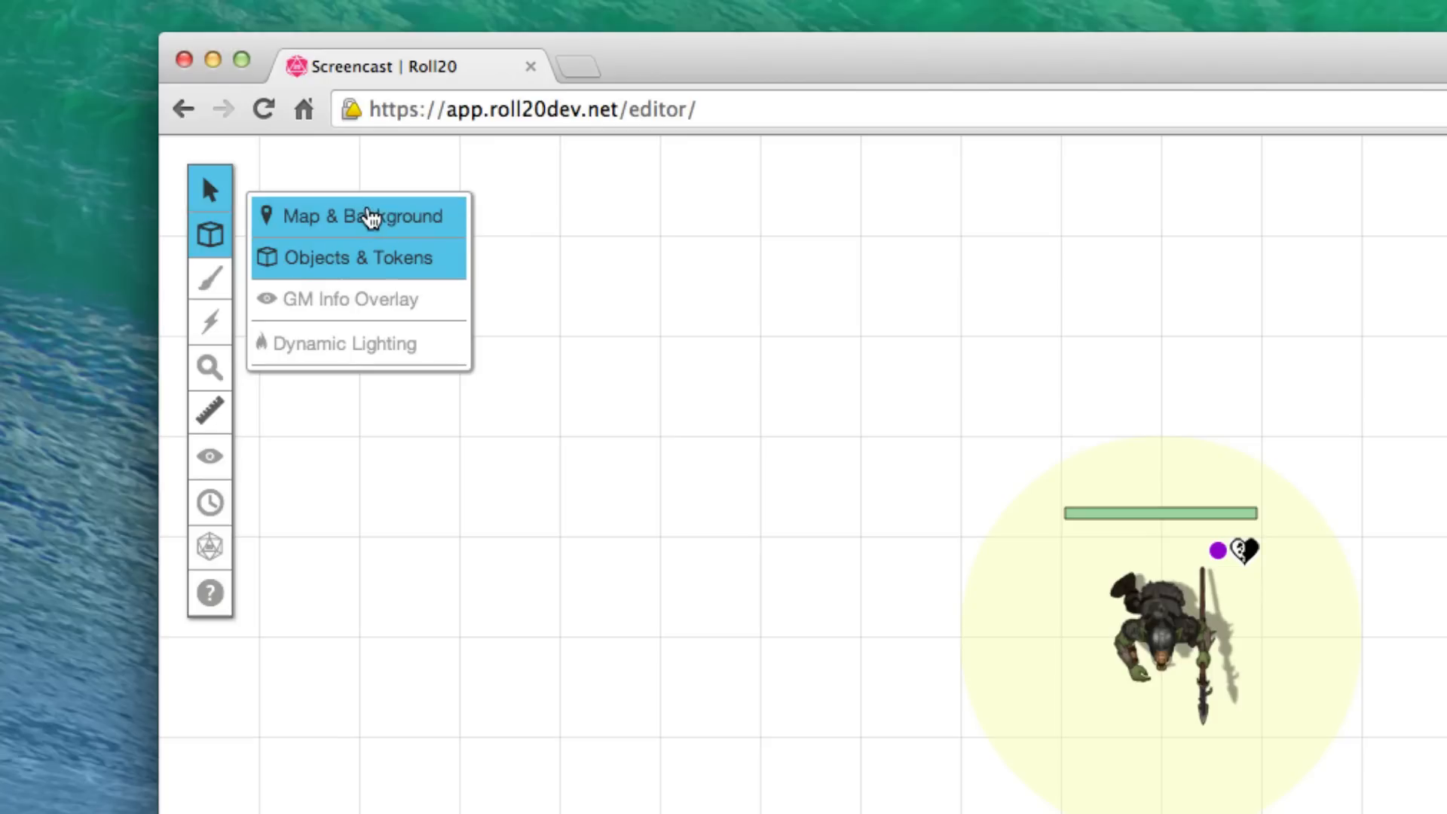
pyautogui.click(370, 219)
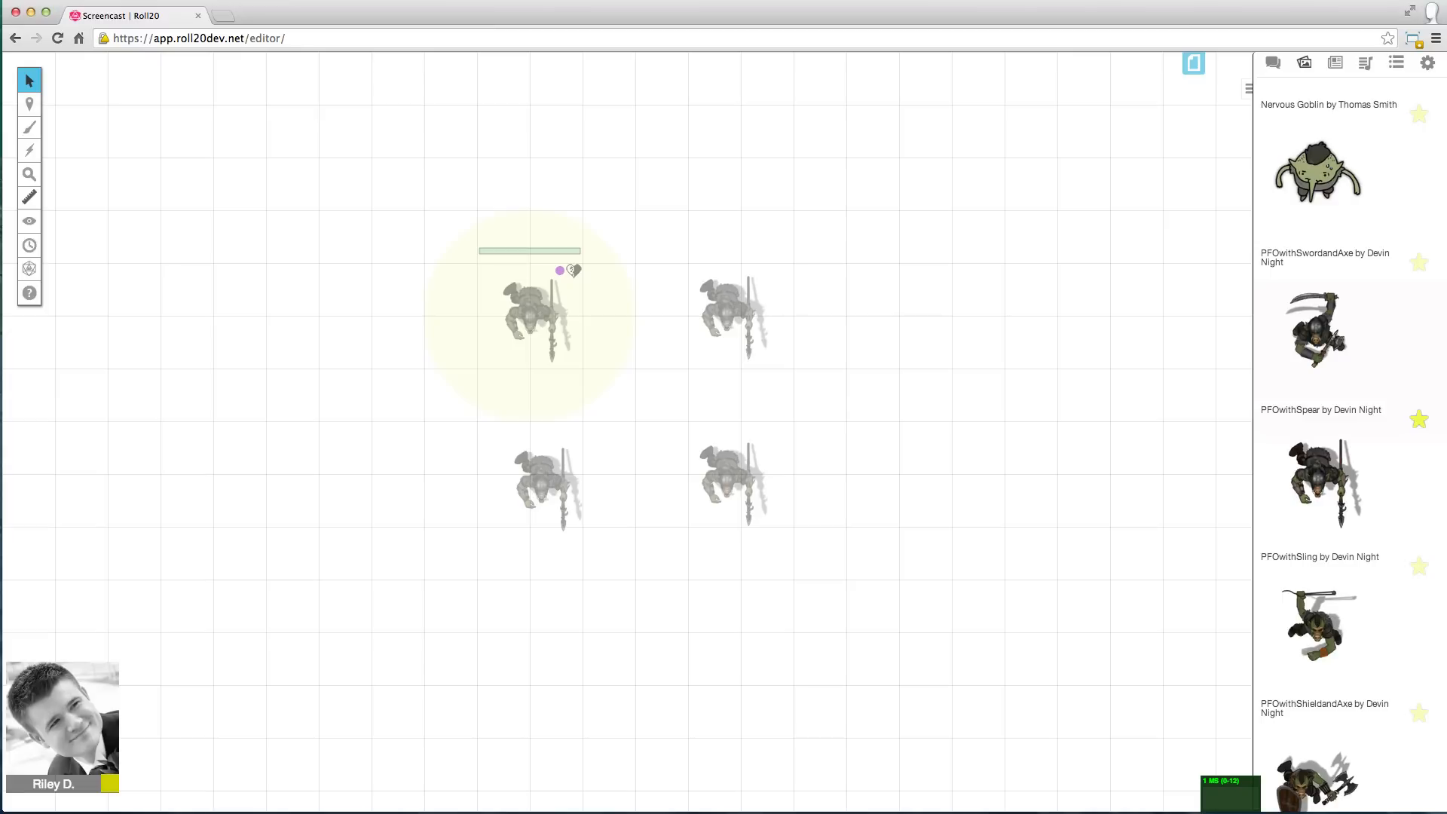
pyautogui.moveTo(961, 811); pyautogui.dragTo(671, 377)
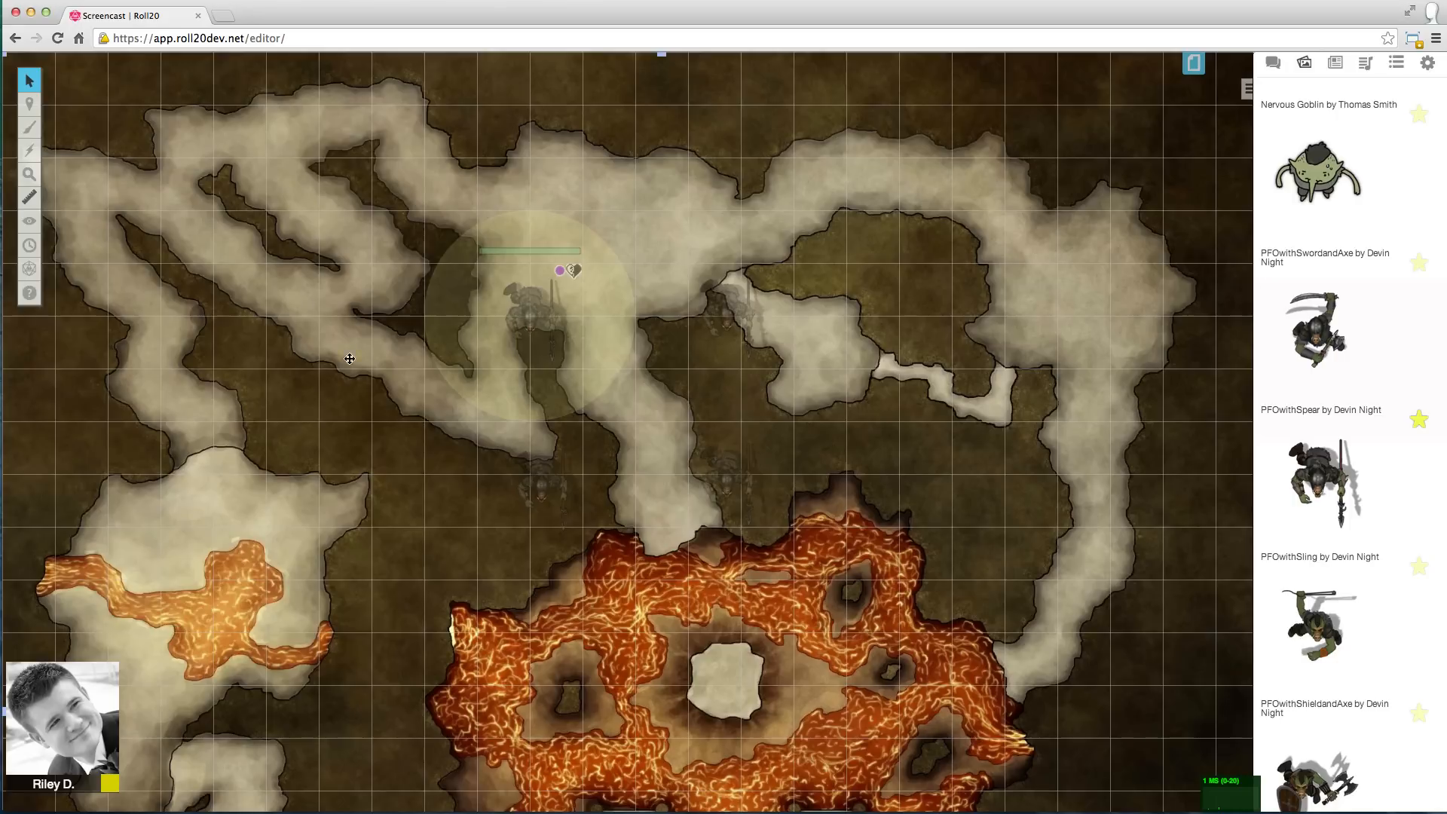
# Step: Switch to the Objects & Tokens layer and spread the four goblin tokens over separate cave passages
pyautogui.moveTo(37, 107)
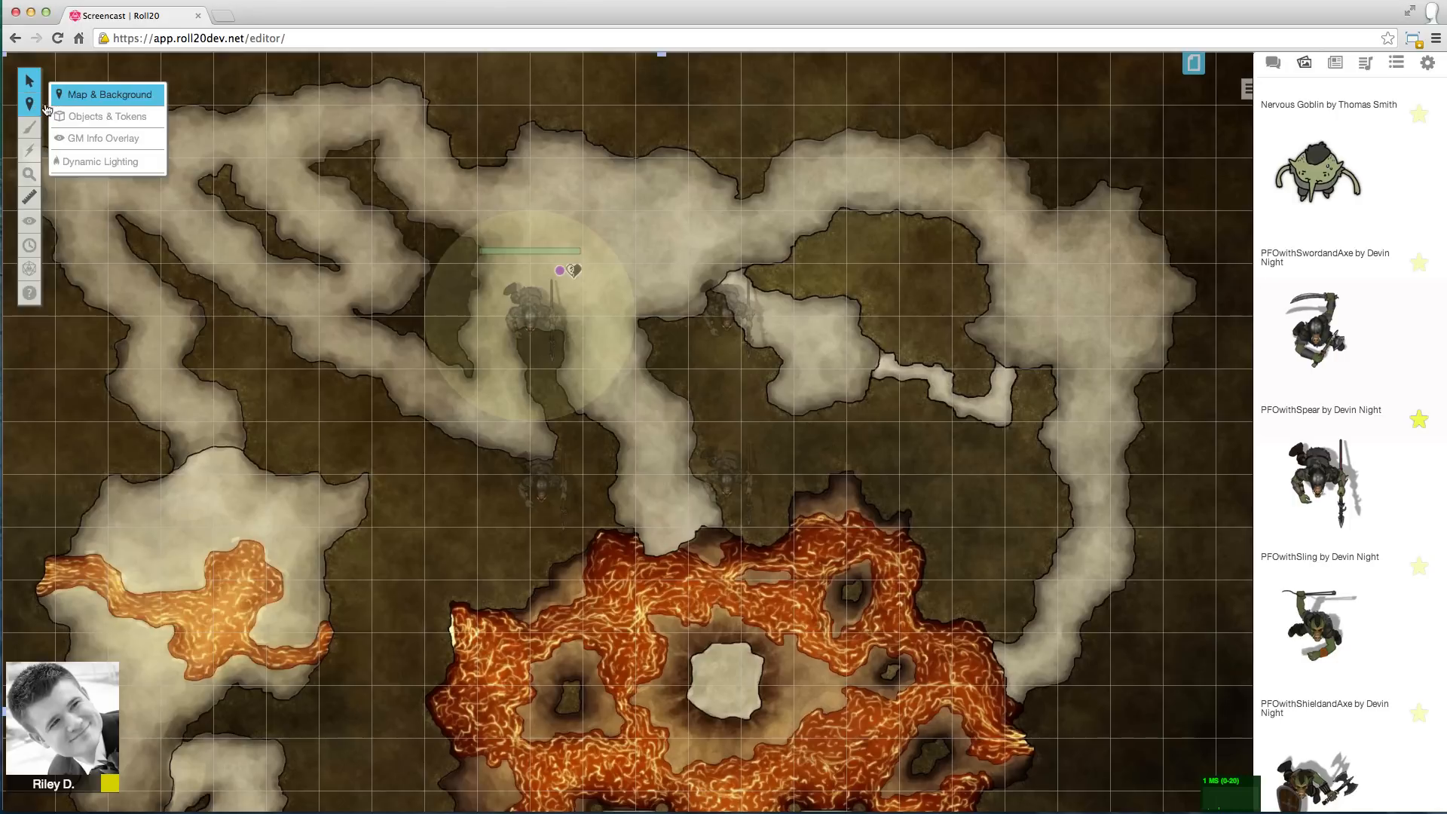
pyautogui.click(77, 121)
pyautogui.click(725, 315)
pyautogui.moveTo(725, 315); pyautogui.dragTo(1109, 317)
pyautogui.moveTo(720, 471); pyautogui.dragTo(633, 469)
pyautogui.moveTo(539, 482); pyautogui.dragTo(212, 255)
pyautogui.moveTo(543, 325); pyautogui.dragTo(648, 275)
pyautogui.click(810, 313)
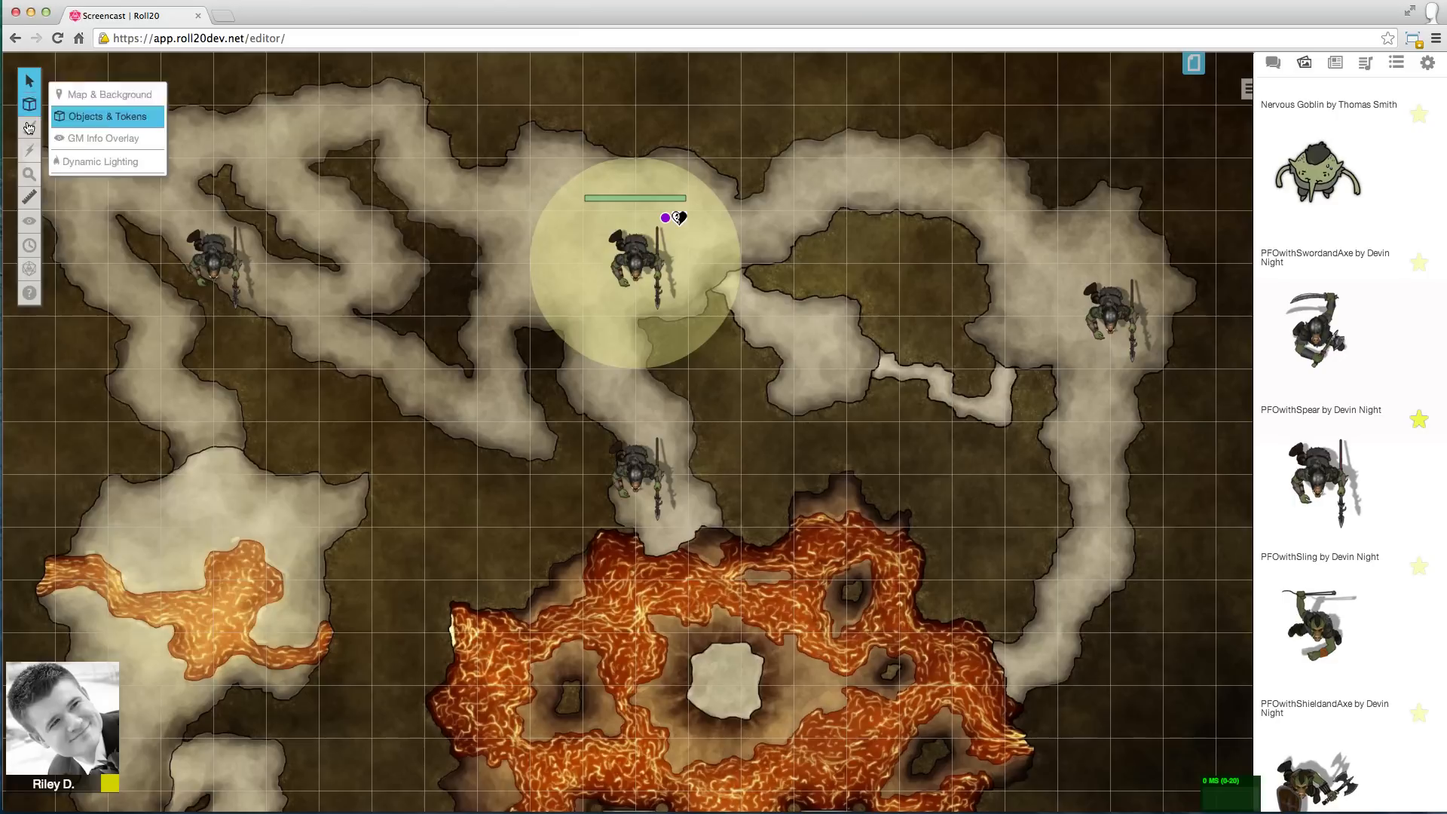
# Step: Draw a yellow freehand X across the passage left of the goblin with the aura
pyautogui.moveTo(29, 128)
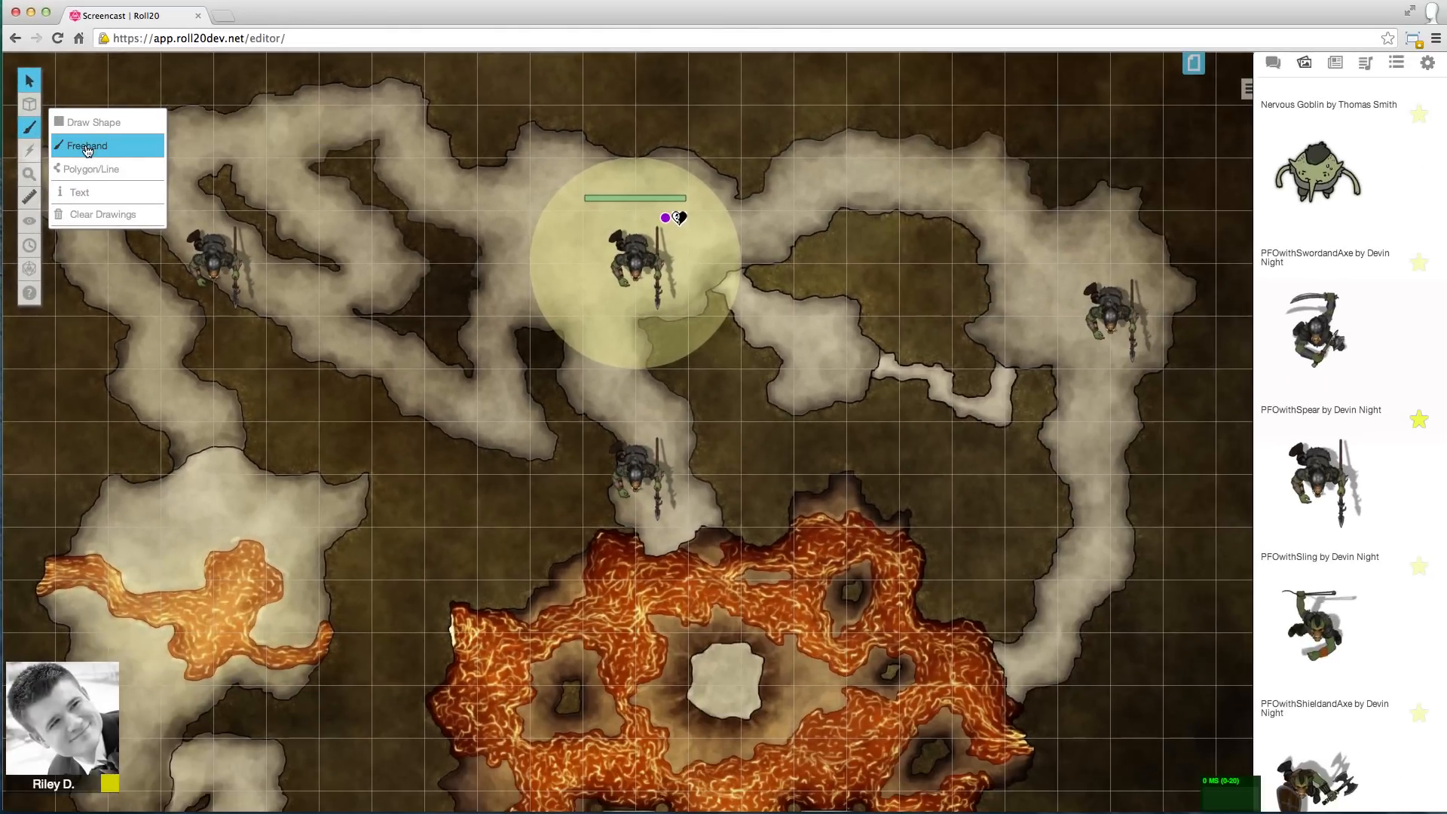
pyautogui.click(87, 149)
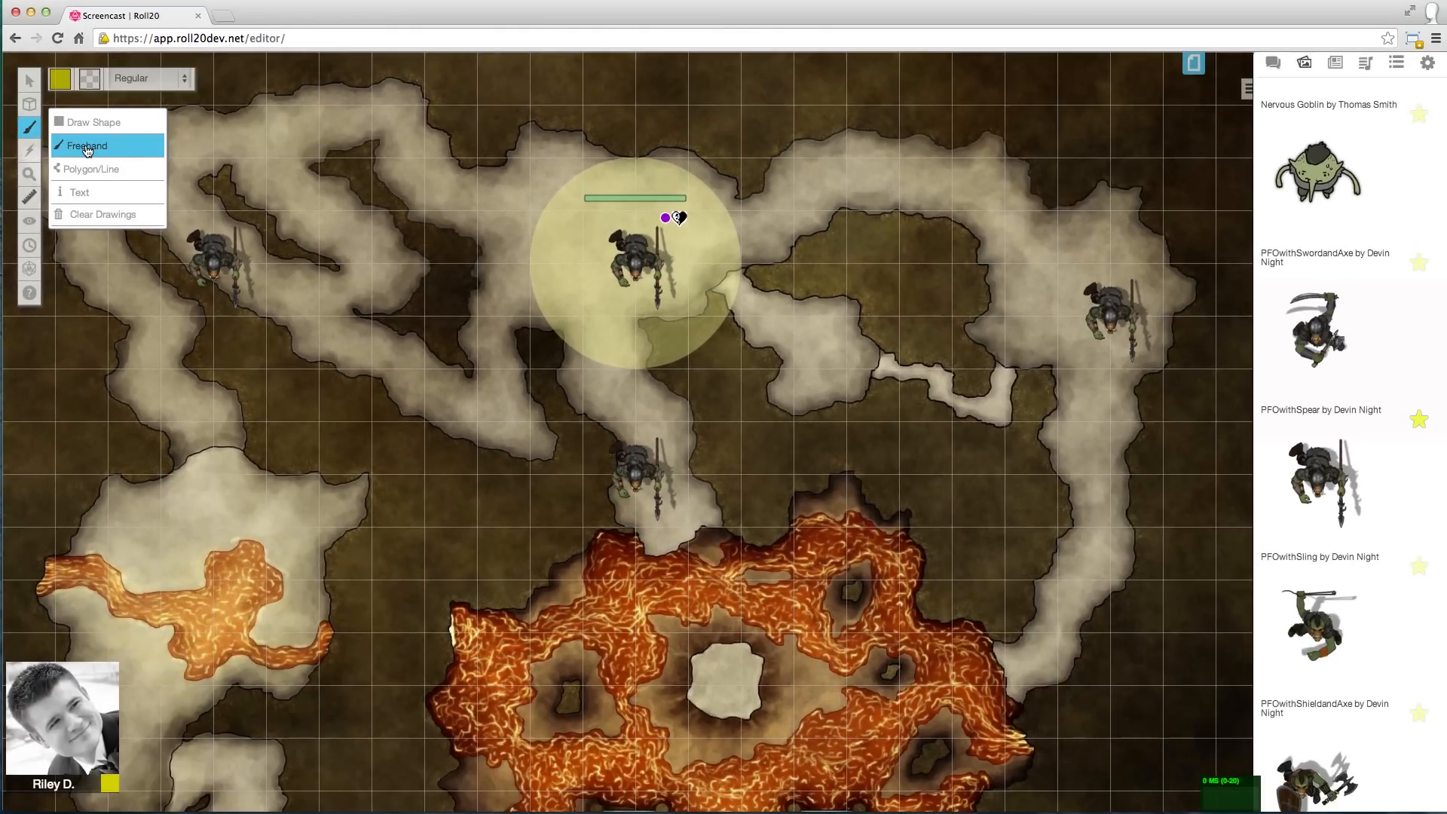
pyautogui.moveTo(433, 160)
pyautogui.mouseDown()
pyautogui.moveTo(497, 224)
pyautogui.moveTo(523, 176)
pyautogui.mouseUp()
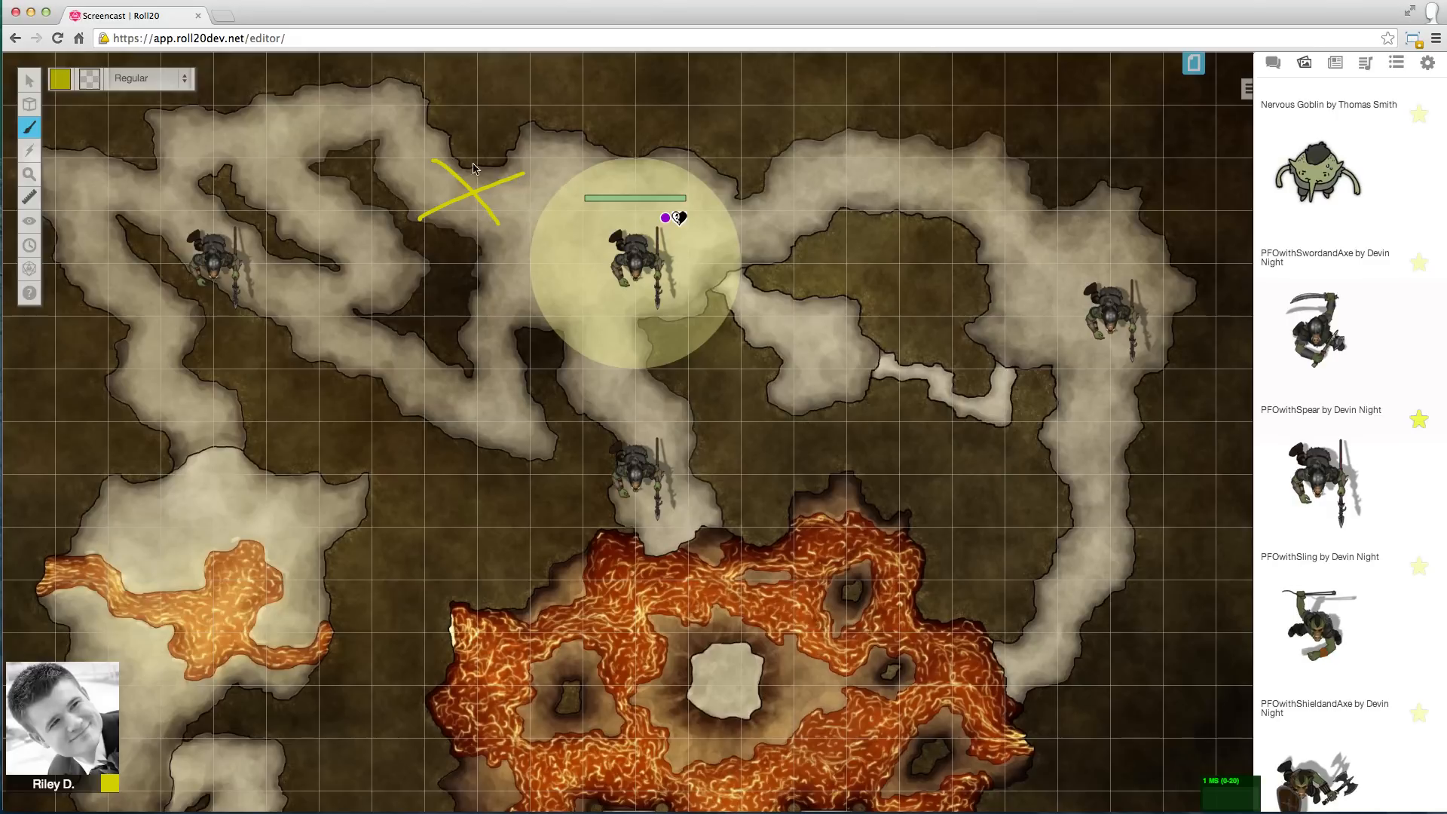
# Step: Switch to the Map & Background layer and draw a yellow freehand circle around the passage's dead end below the X
pyautogui.moveTo(31, 106)
pyautogui.click(77, 108)
pyautogui.moveTo(506, 364)
pyautogui.mouseDown()
pyautogui.moveTo(552, 419)
pyautogui.moveTo(484, 368)
pyautogui.mouseUp()
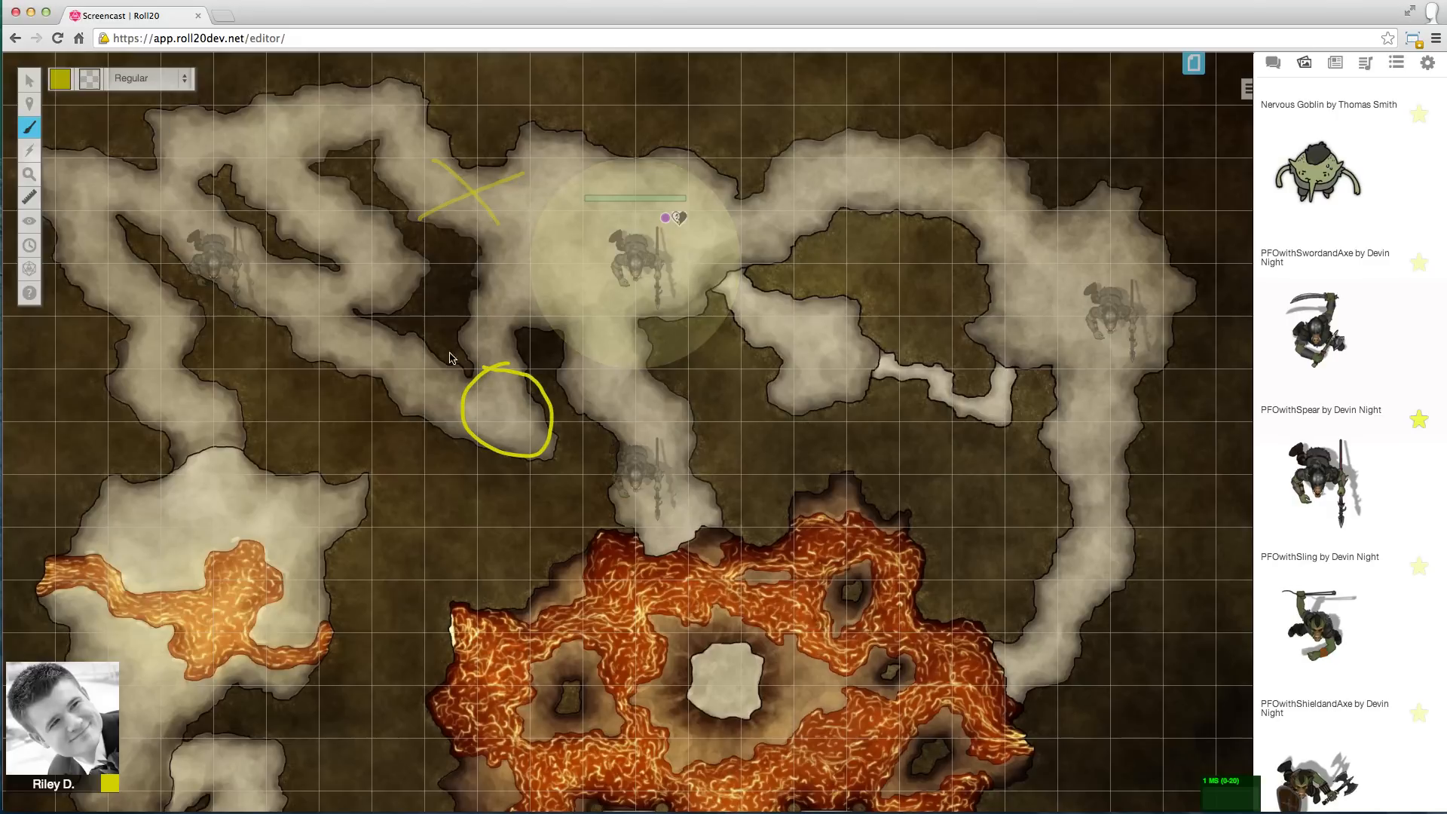
# Step: Using Draw Shape, add a yellow rectangle and a yellow circle, each about two squares wide, over the upper-left passages
pyautogui.click(60, 121)
pyautogui.moveTo(320, 244); pyautogui.dragTo(424, 333)
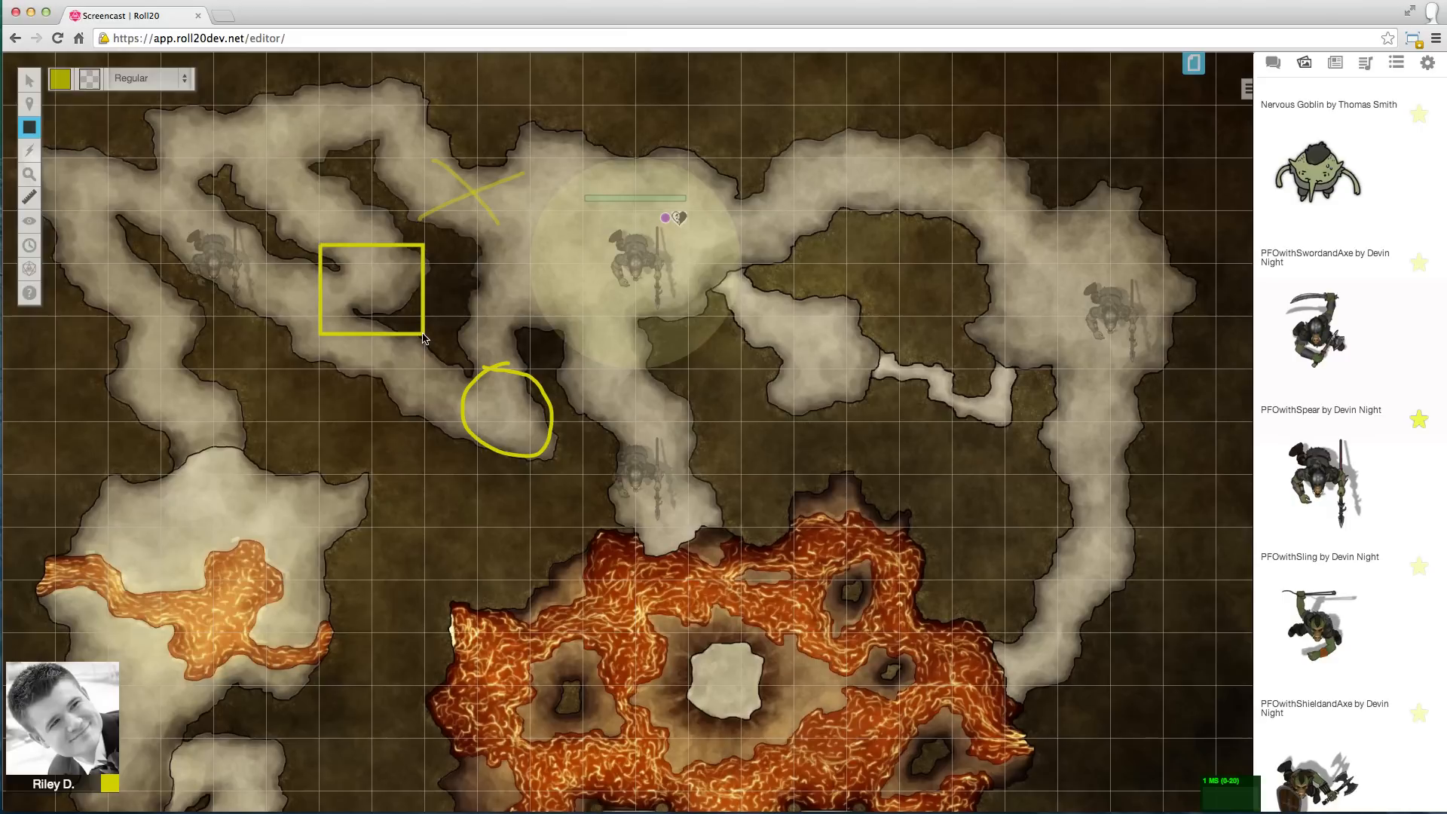
pyautogui.moveTo(256, 138); pyautogui.dragTo(354, 231)
# Step: Select the yellow circle over the upper-left passage and fill it with light pink
pyautogui.moveTo(33, 84)
pyautogui.click(75, 70)
pyautogui.click(313, 141)
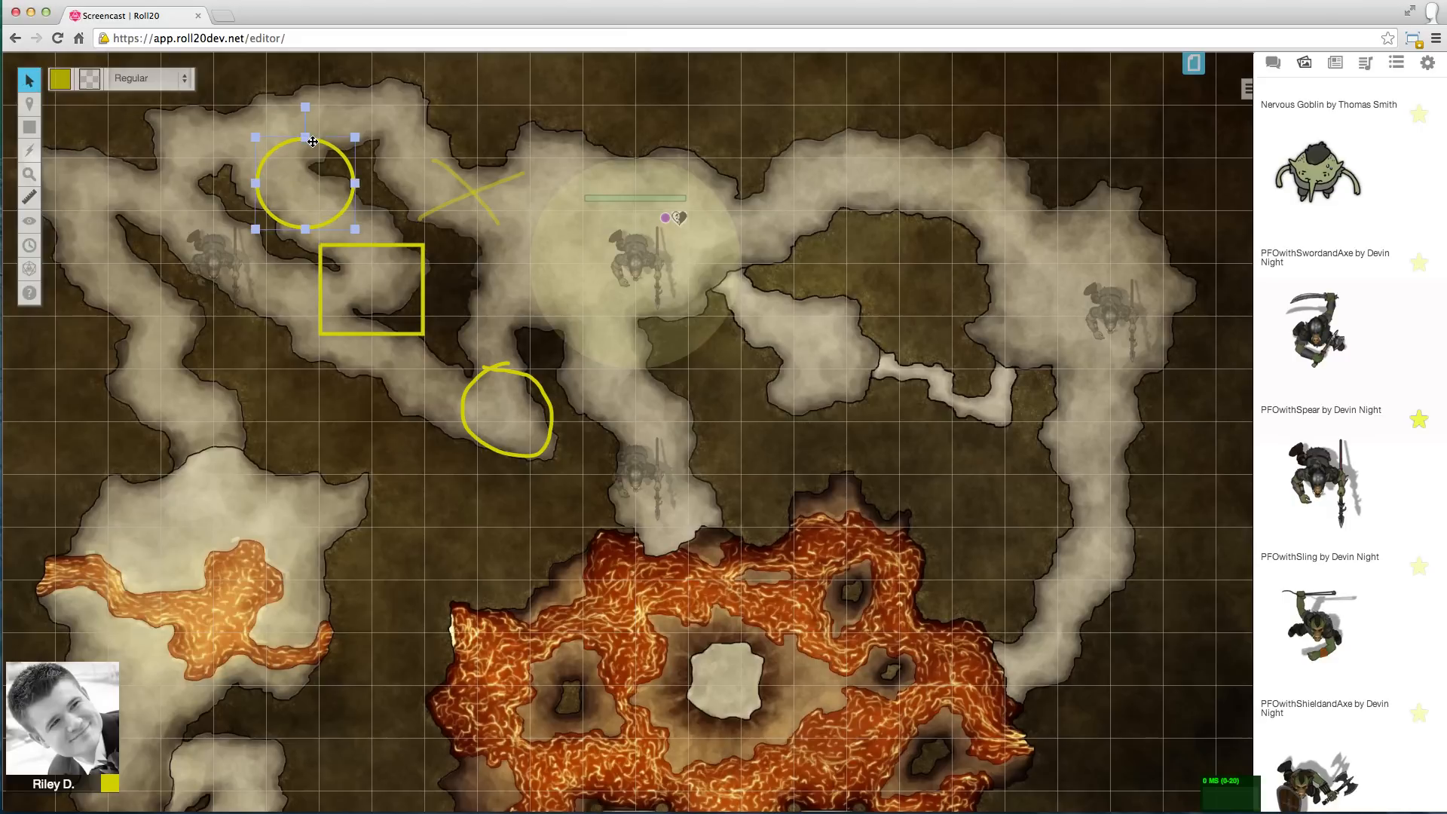
pyautogui.click(86, 87)
pyautogui.click(103, 165)
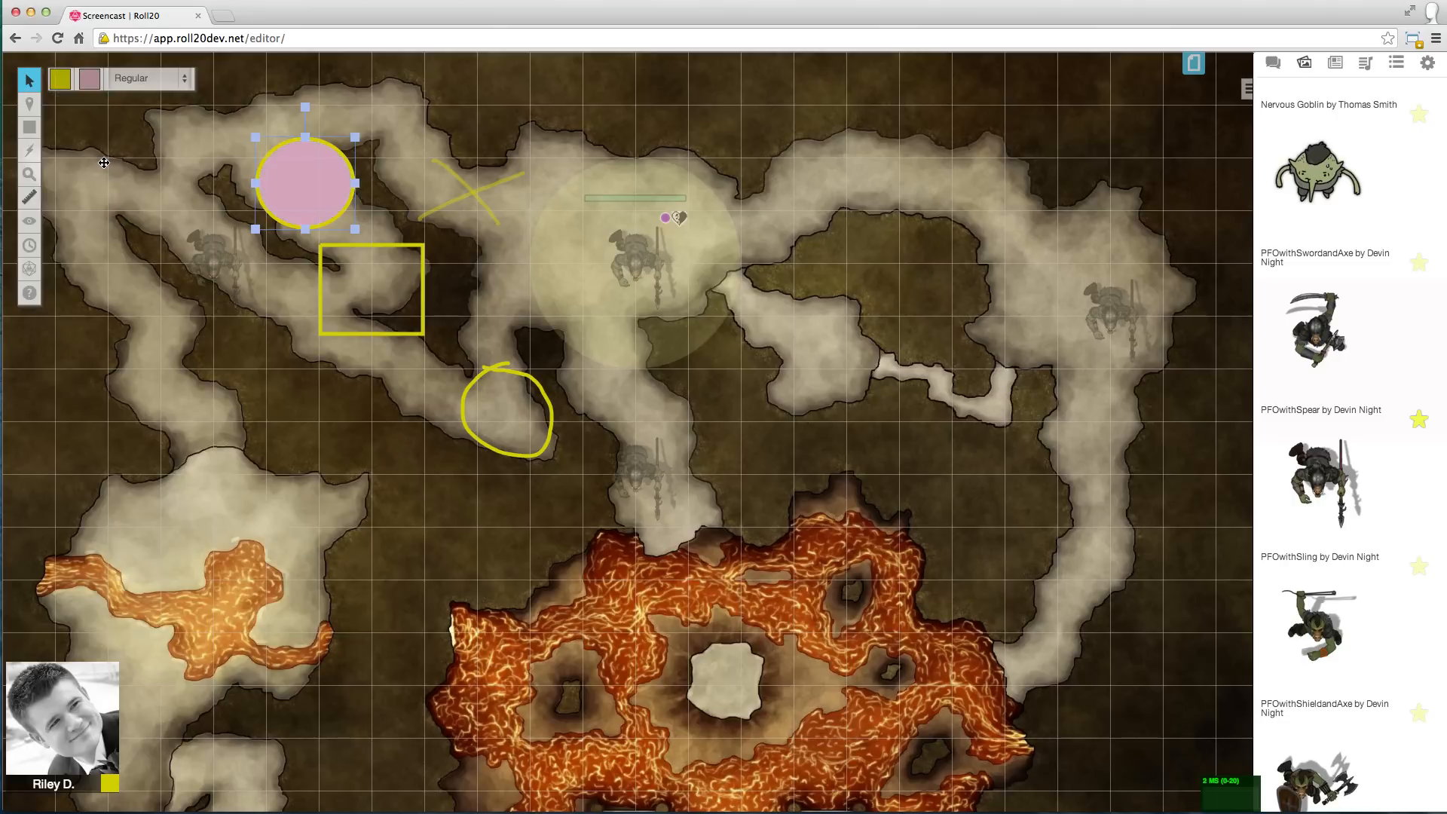
# Step: Clear all drawings from the Map & Background layer and also from the Objects & Tokens layer
pyautogui.moveTo(31, 128)
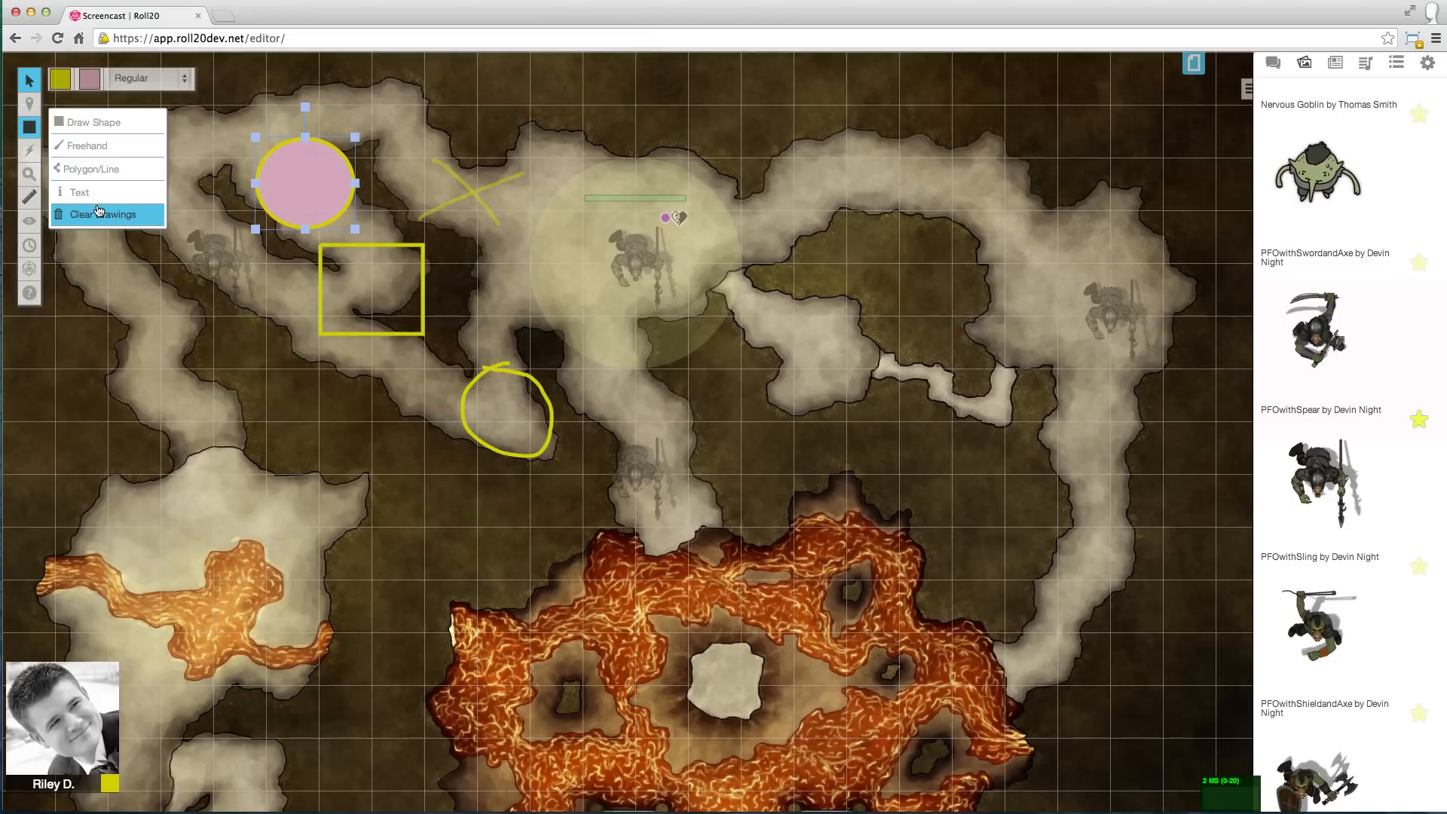
pyautogui.click(98, 212)
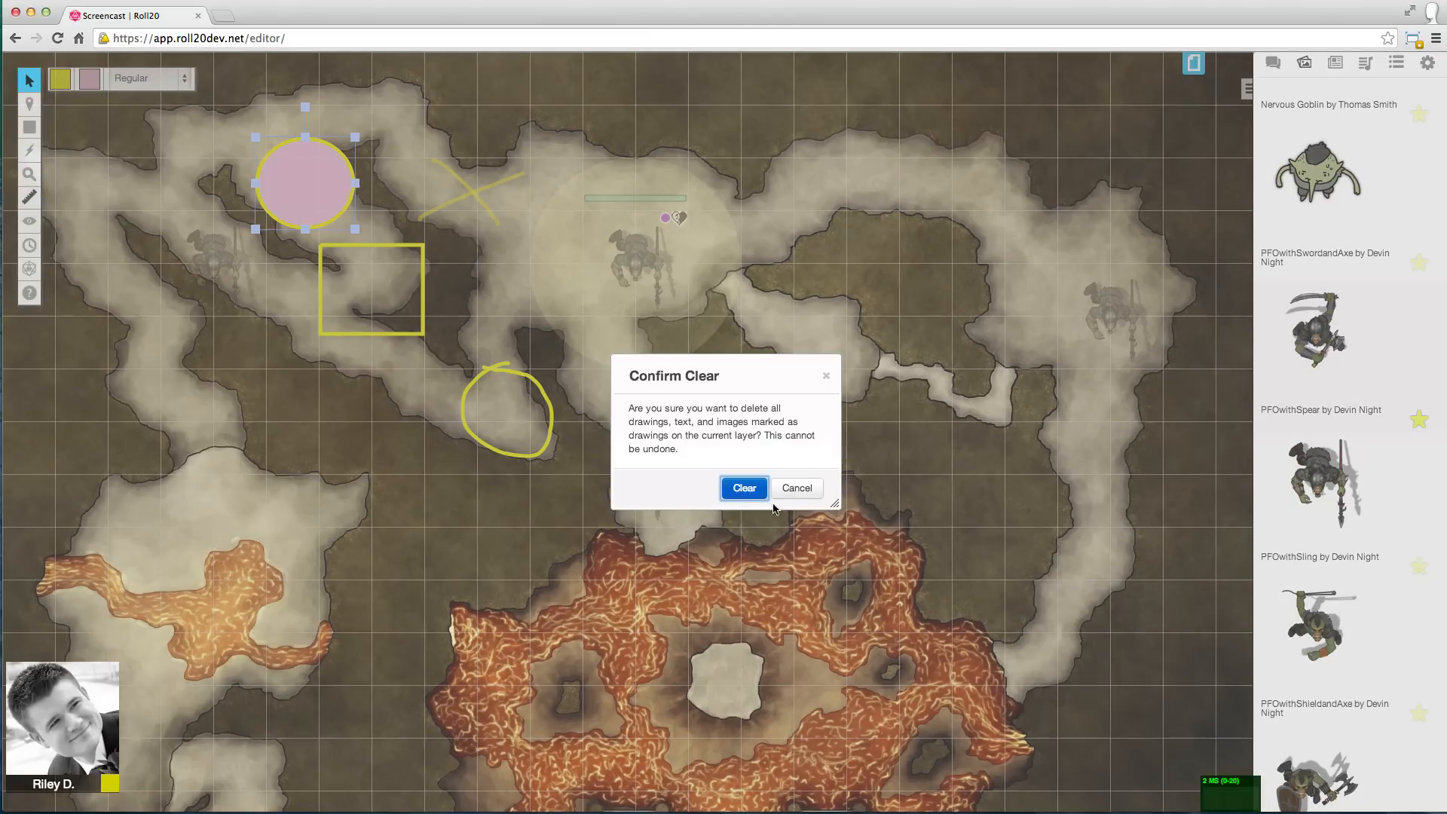
pyautogui.click(740, 491)
pyautogui.moveTo(29, 103)
pyautogui.click(105, 114)
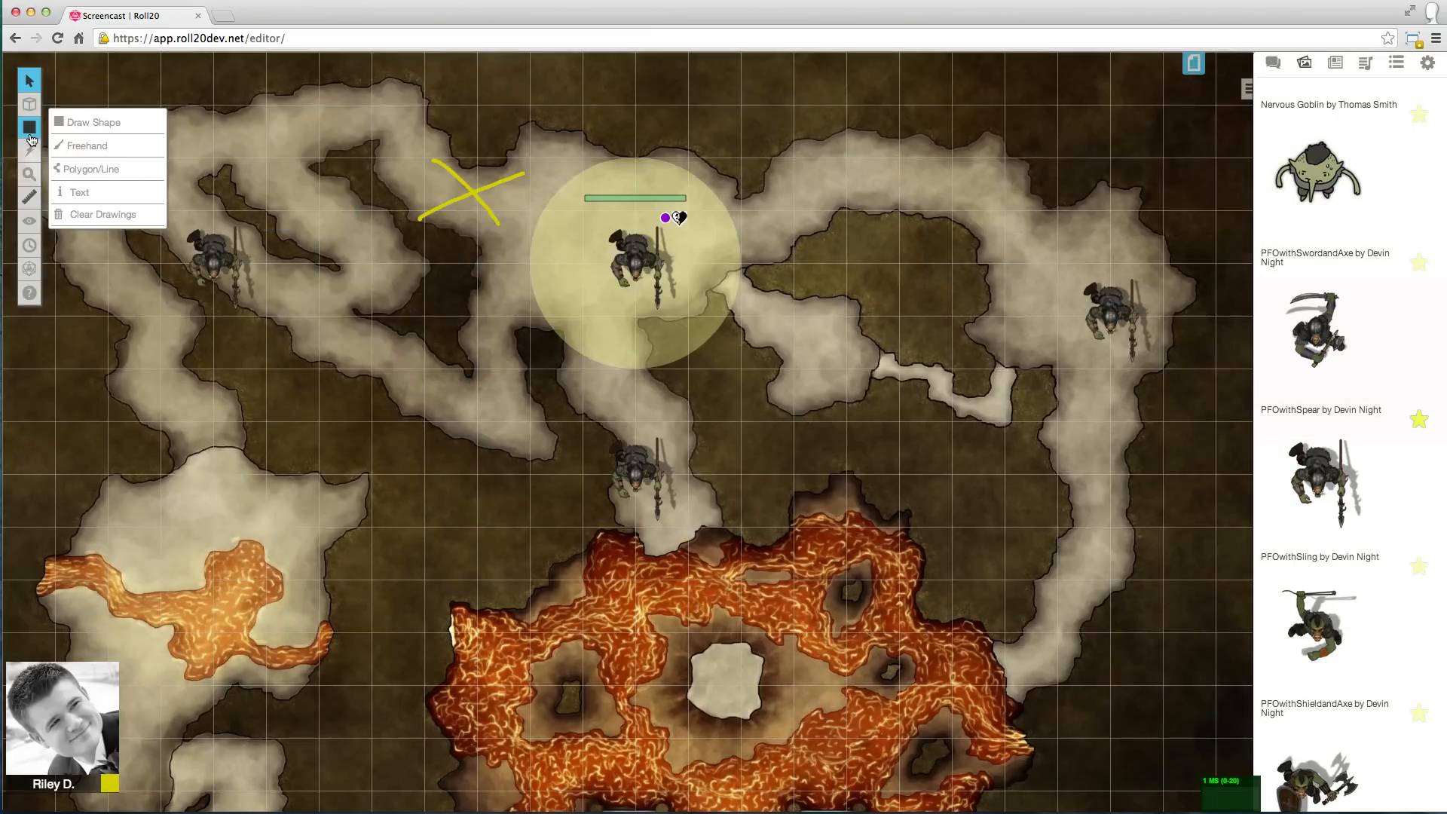
pyautogui.click(99, 212)
pyautogui.click(733, 480)
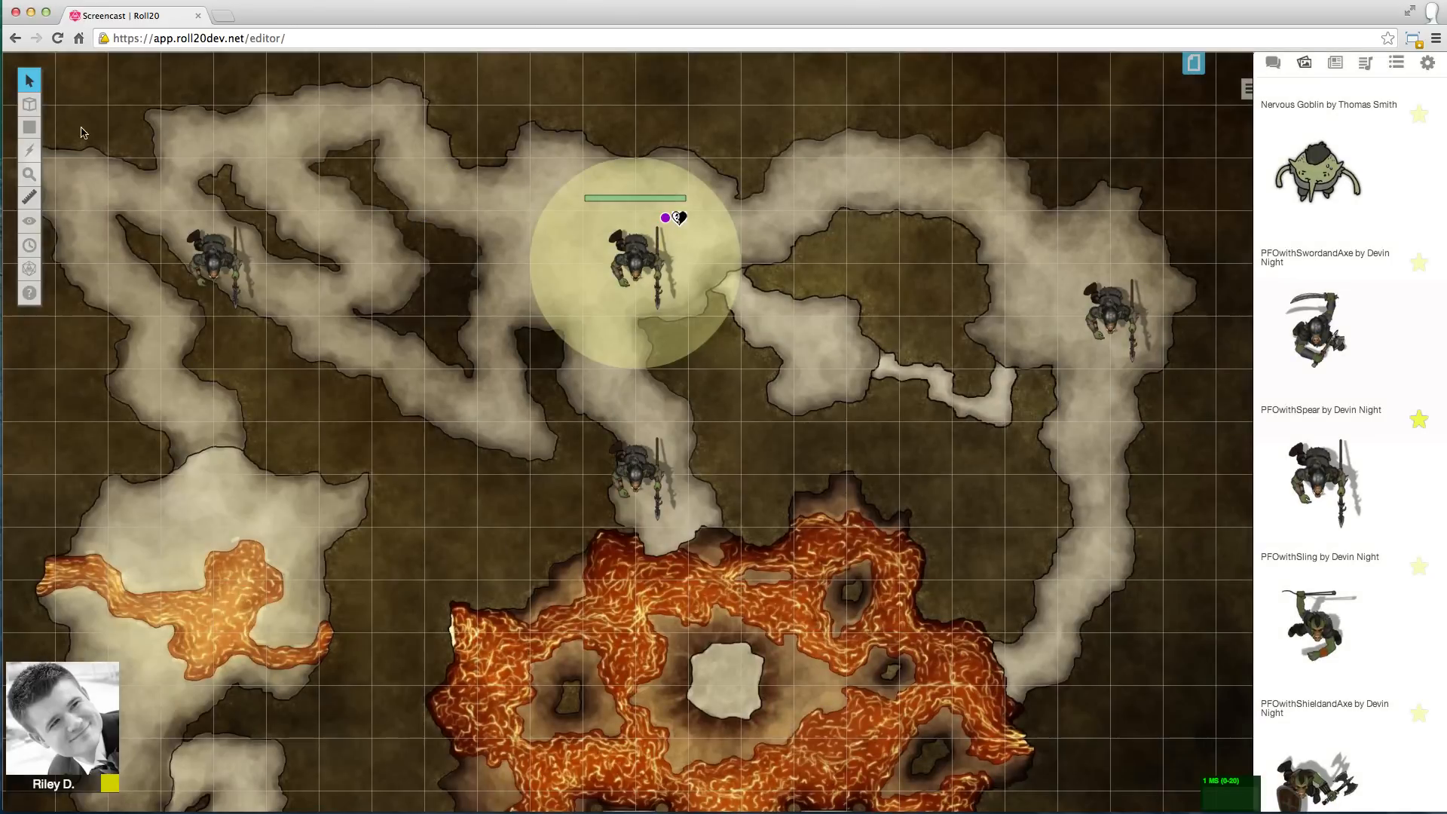
# Step: Add the black Arial 16 text "Trap here!" and move it onto the uppermost passage above the leftmost goblin
pyautogui.click(73, 194)
pyautogui.click(263, 192)
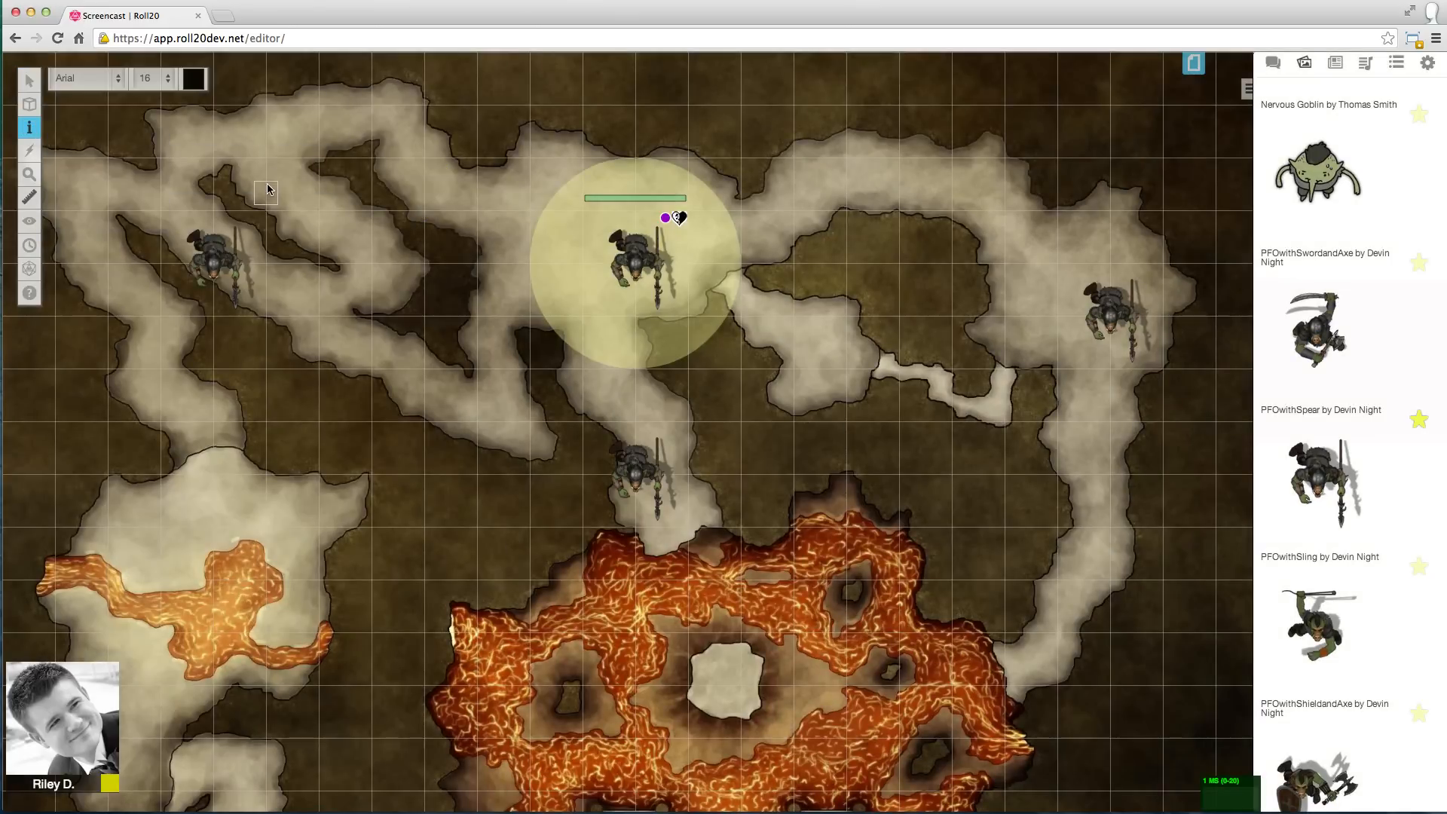
pyautogui.write('Trap here!')
pyautogui.click(29, 81)
pyautogui.moveTo(286, 194); pyautogui.dragTo(294, 130)
pyautogui.click(367, 223)
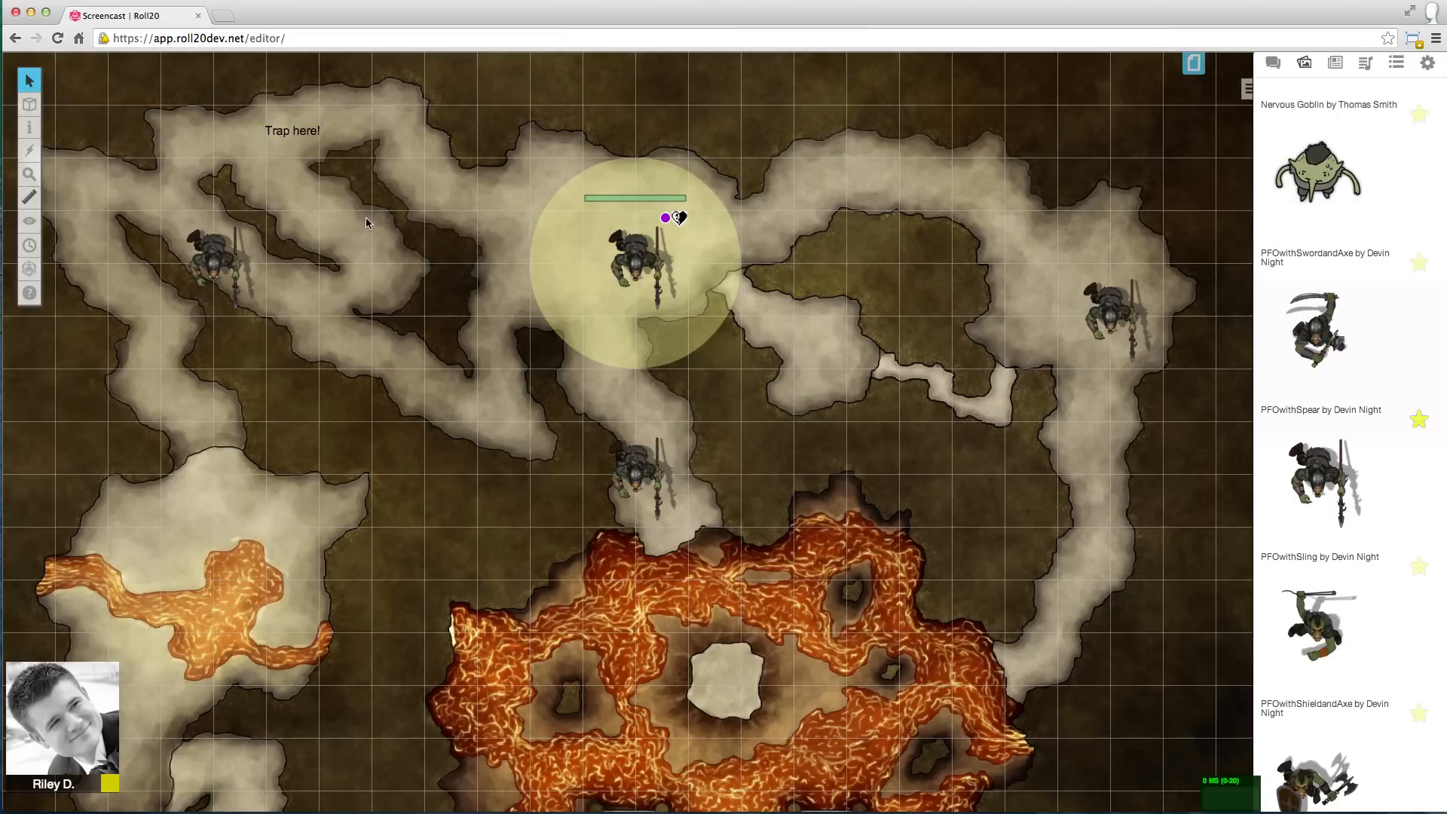
# Step: Ping the passage below the "Trap here!" text and the spot at the lava cavern's right edge
pyautogui.click(347, 251)
pyautogui.keyDown('shift'); pyautogui.click(961, 614); pyautogui.keyUp('shift')
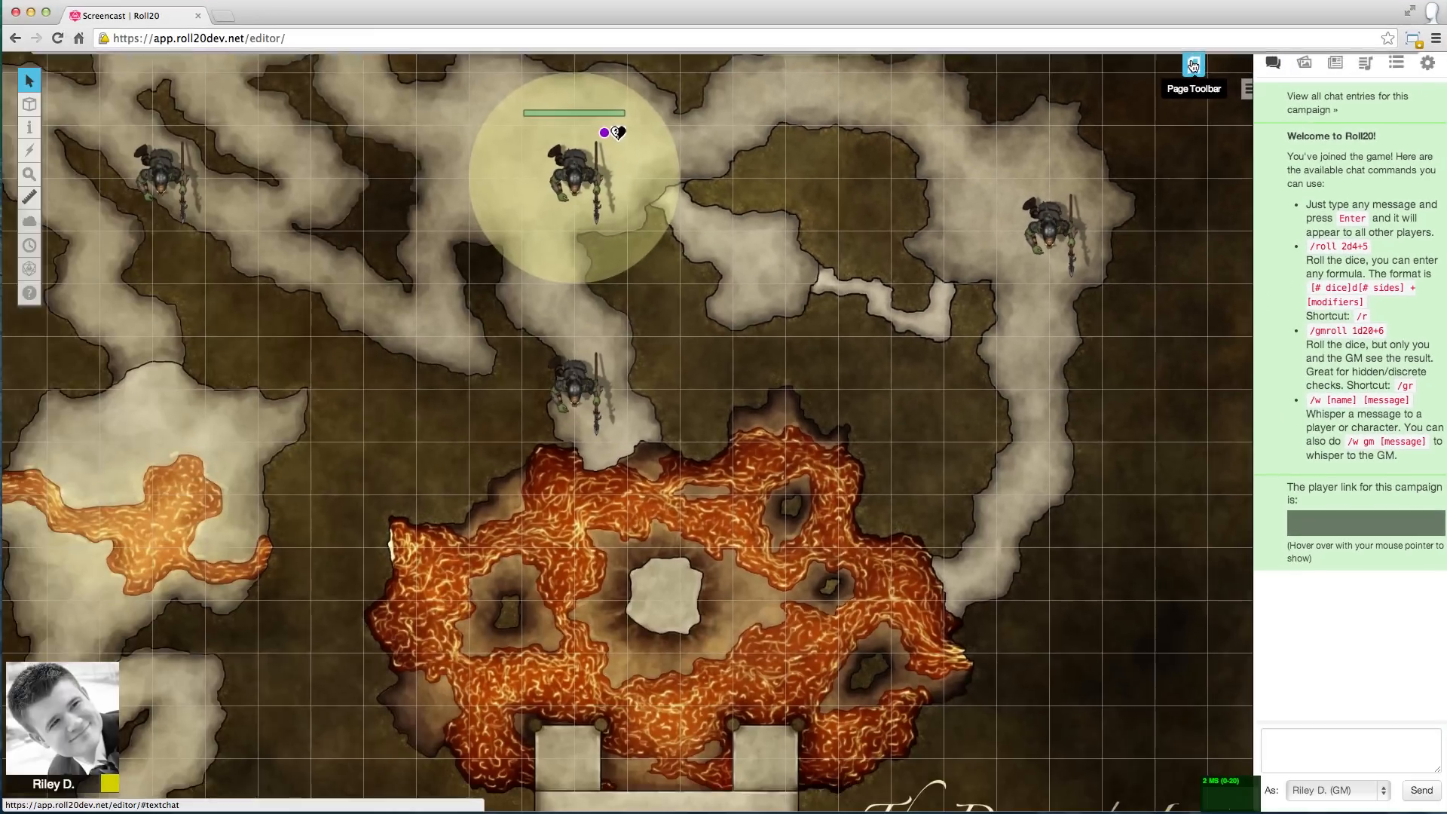
# Step: Open the Important NPC page and move the Players ribbon from the Start page onto it
pyautogui.click(805, 240)
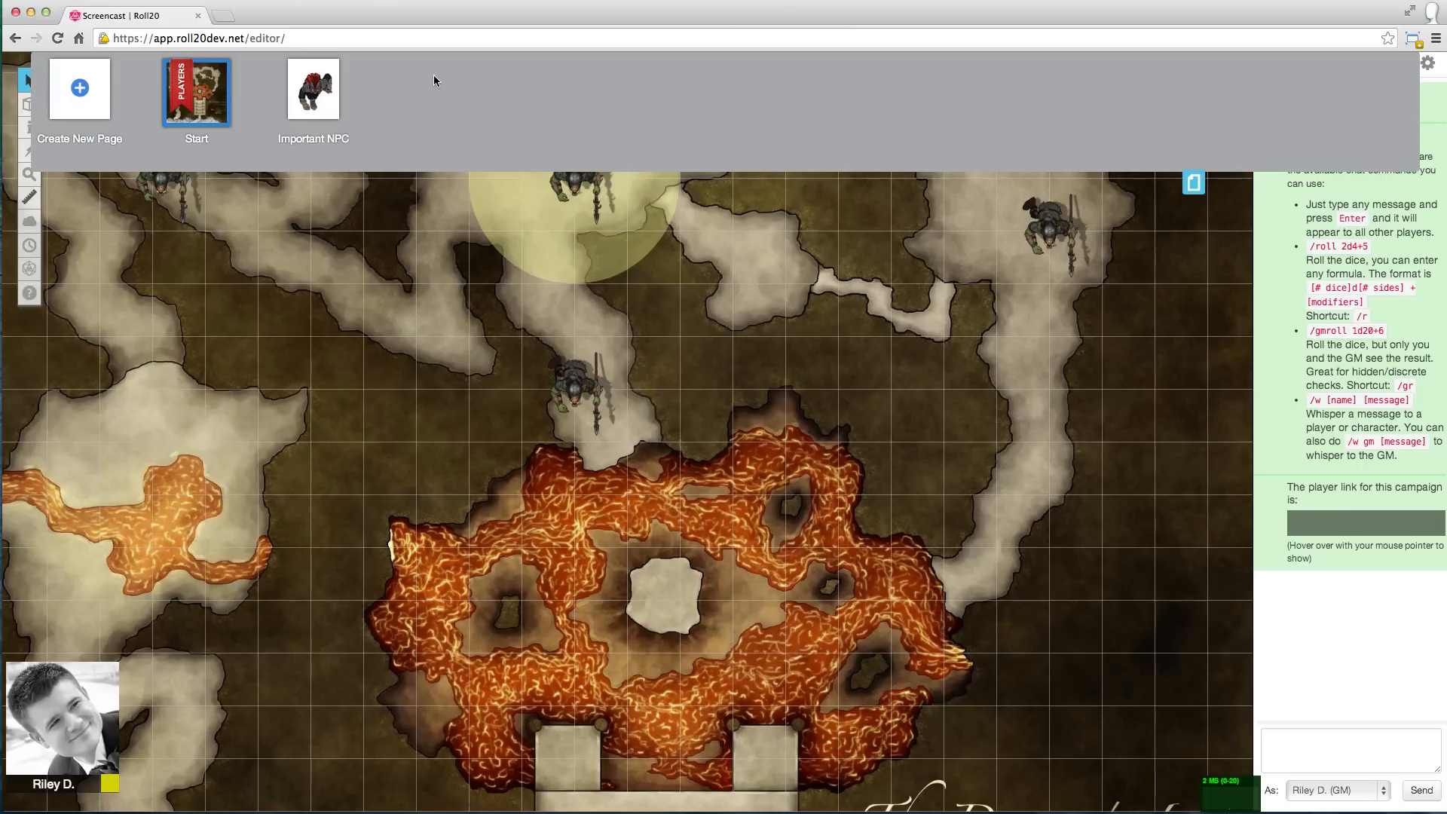
pyautogui.click(302, 106)
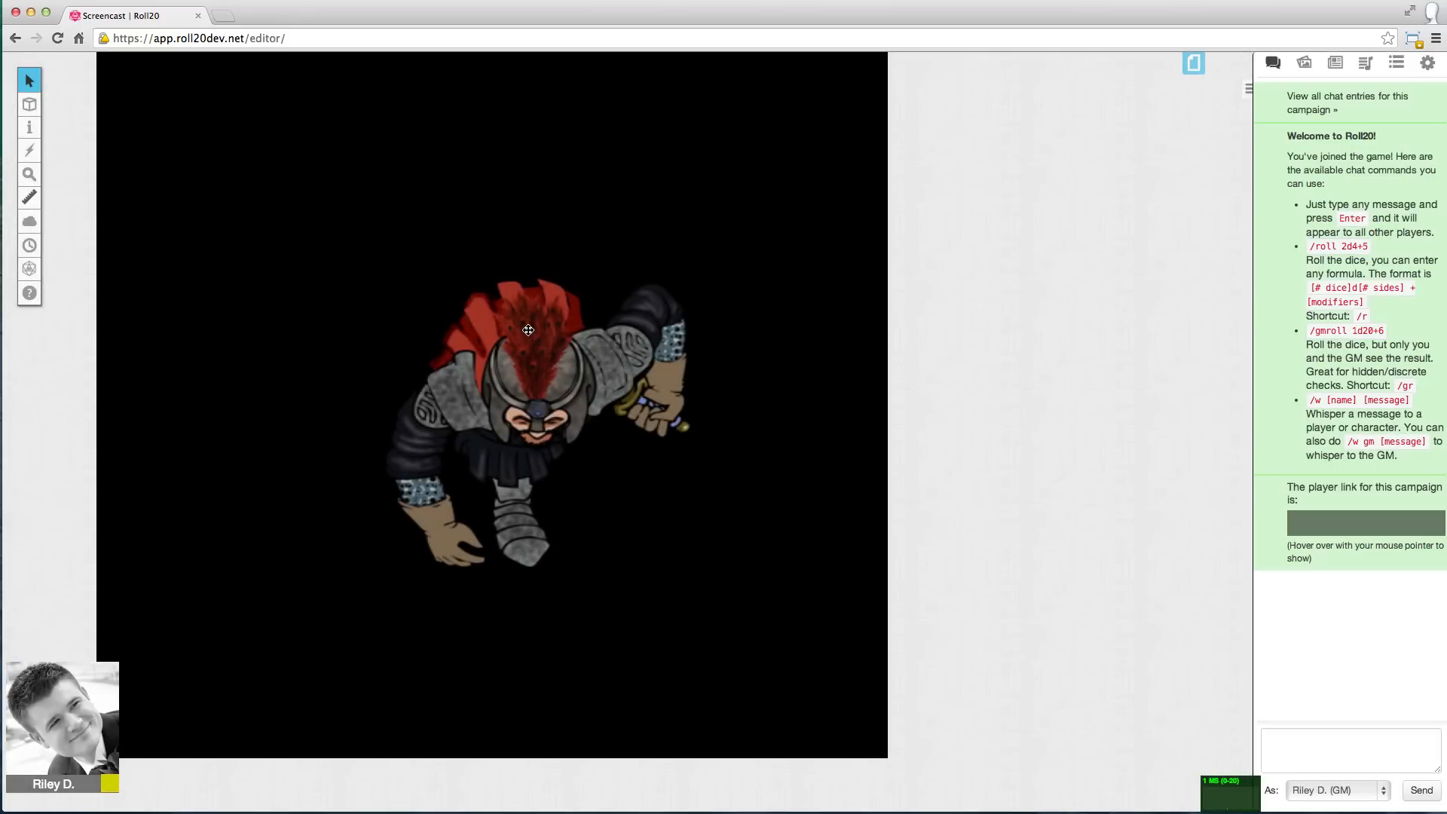
pyautogui.click(1192, 63)
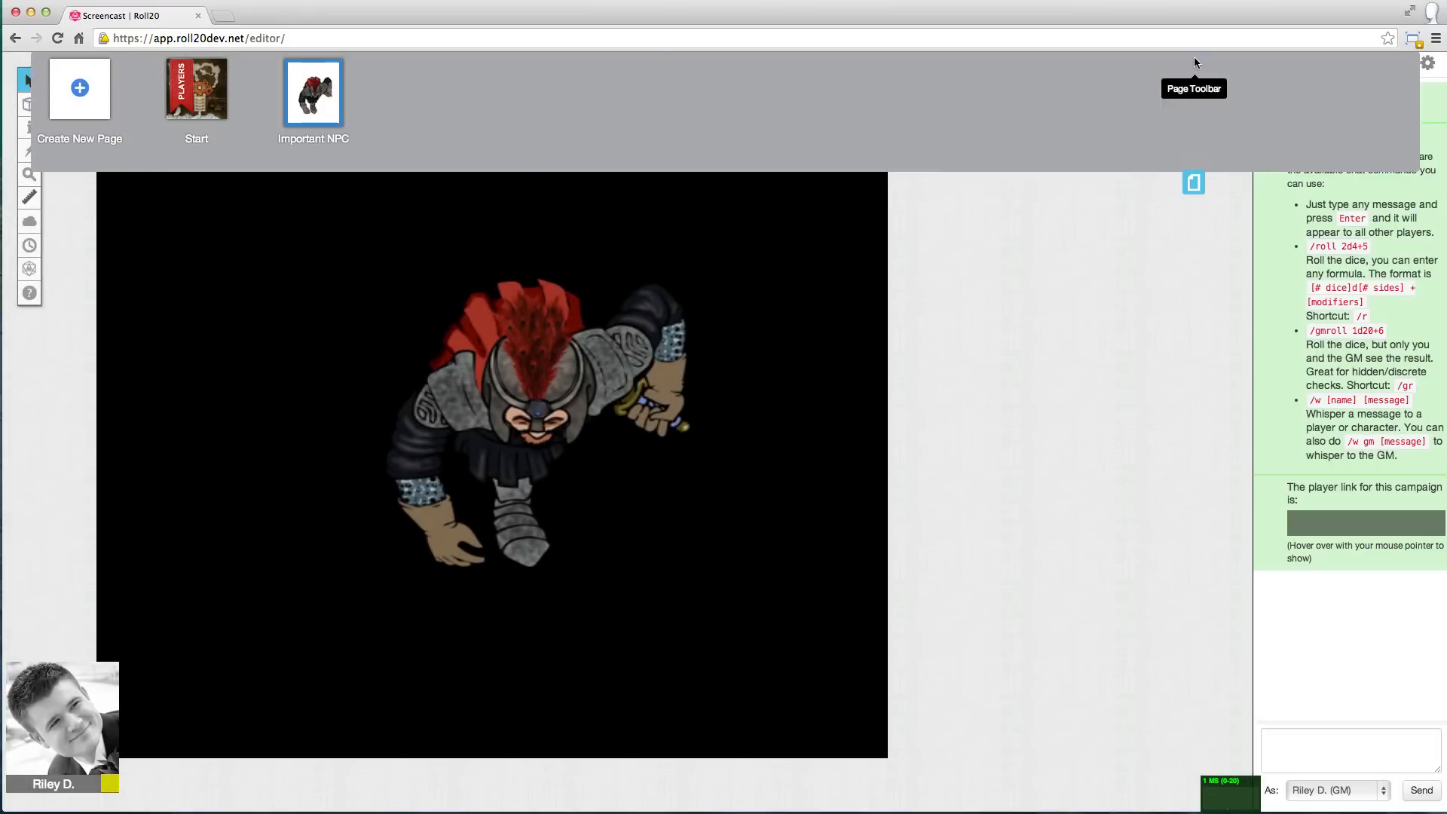
pyautogui.moveTo(190, 91)
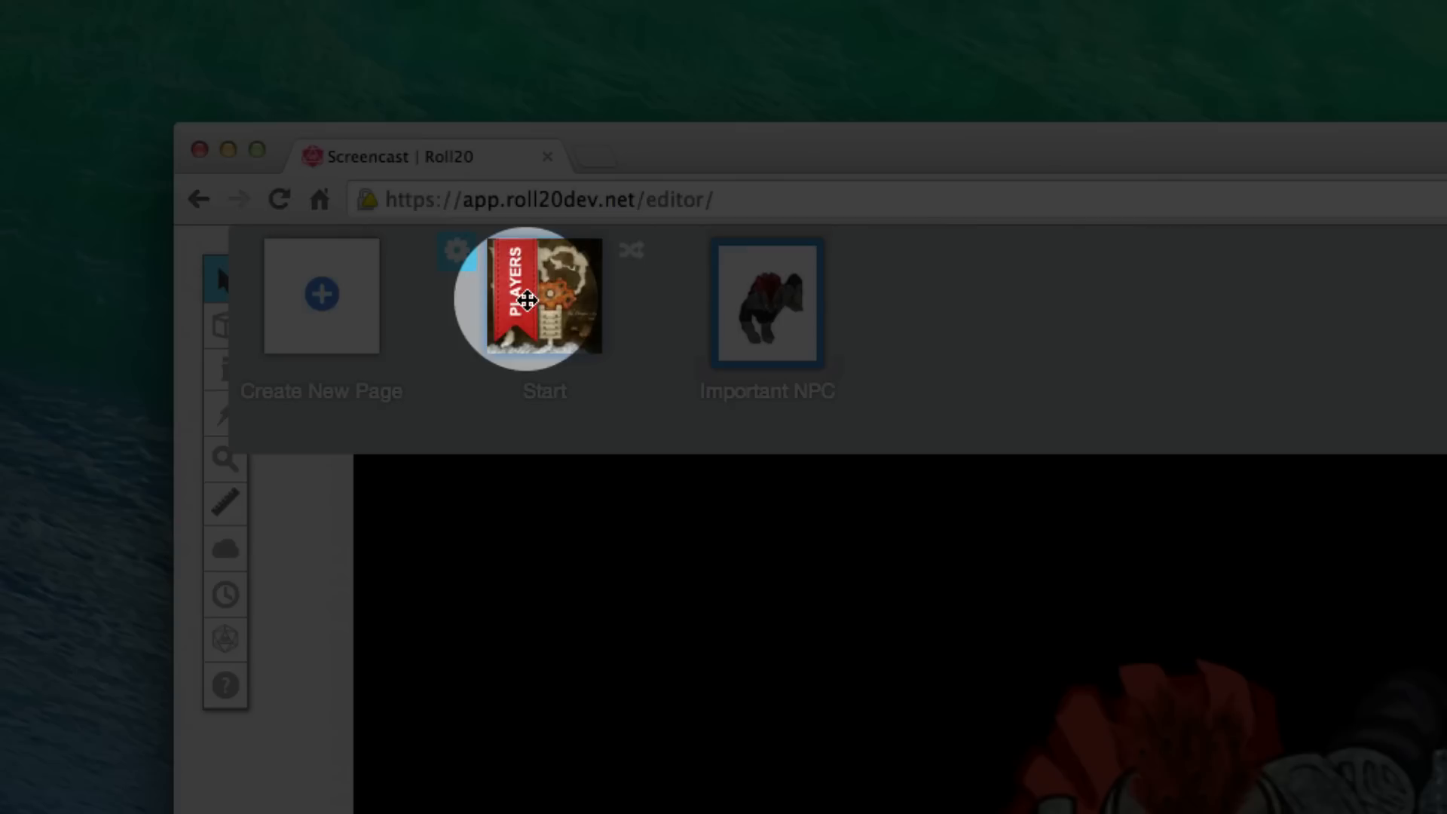
pyautogui.moveTo(526, 300); pyautogui.dragTo(757, 300)
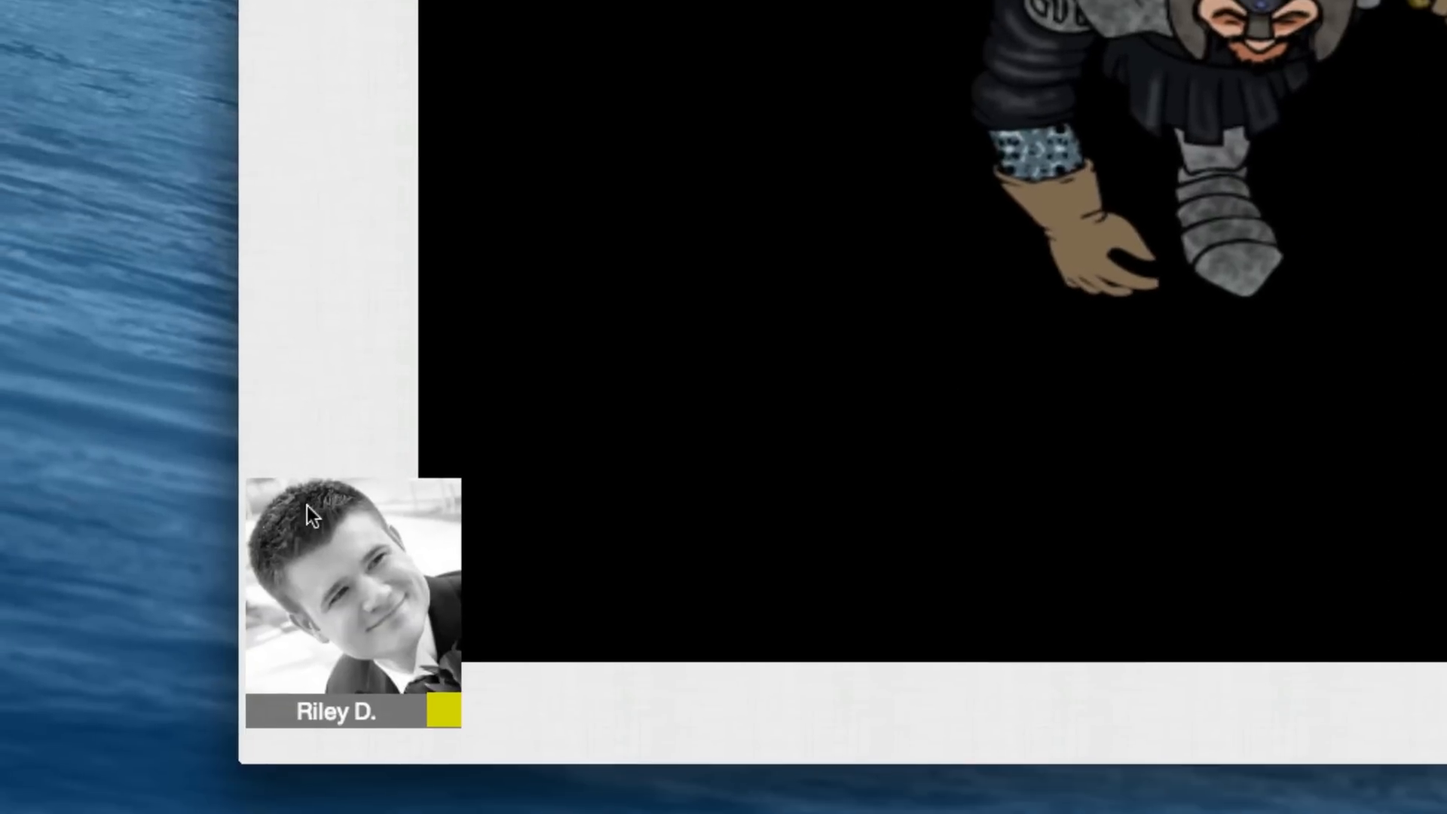
# Step: Place the GM's avatar on the Start page and return it to the Players ribbon on Important NPC
pyautogui.moveTo(307, 507); pyautogui.dragTo(486, 336)
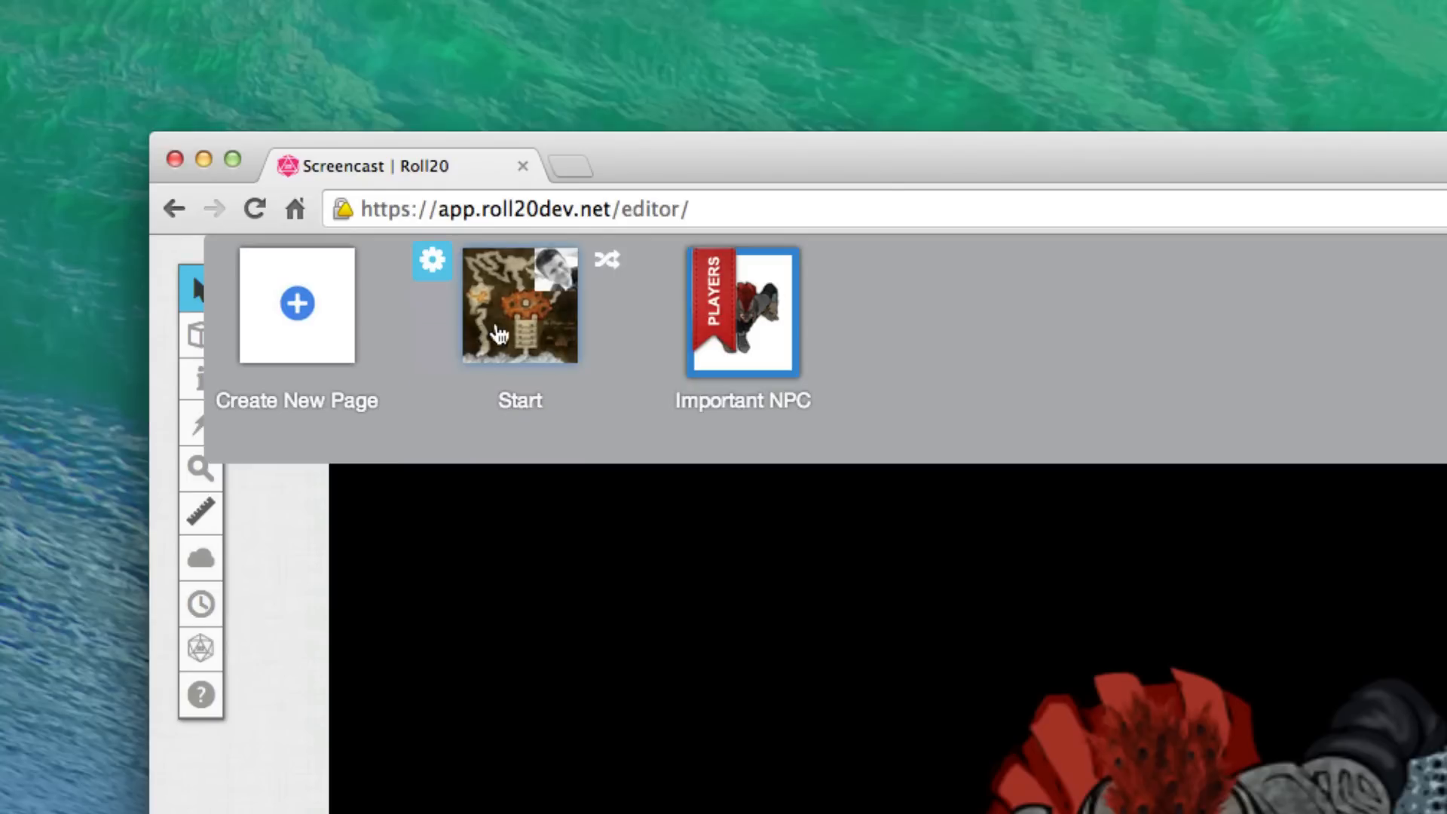
pyautogui.moveTo(548, 270); pyautogui.dragTo(705, 290)
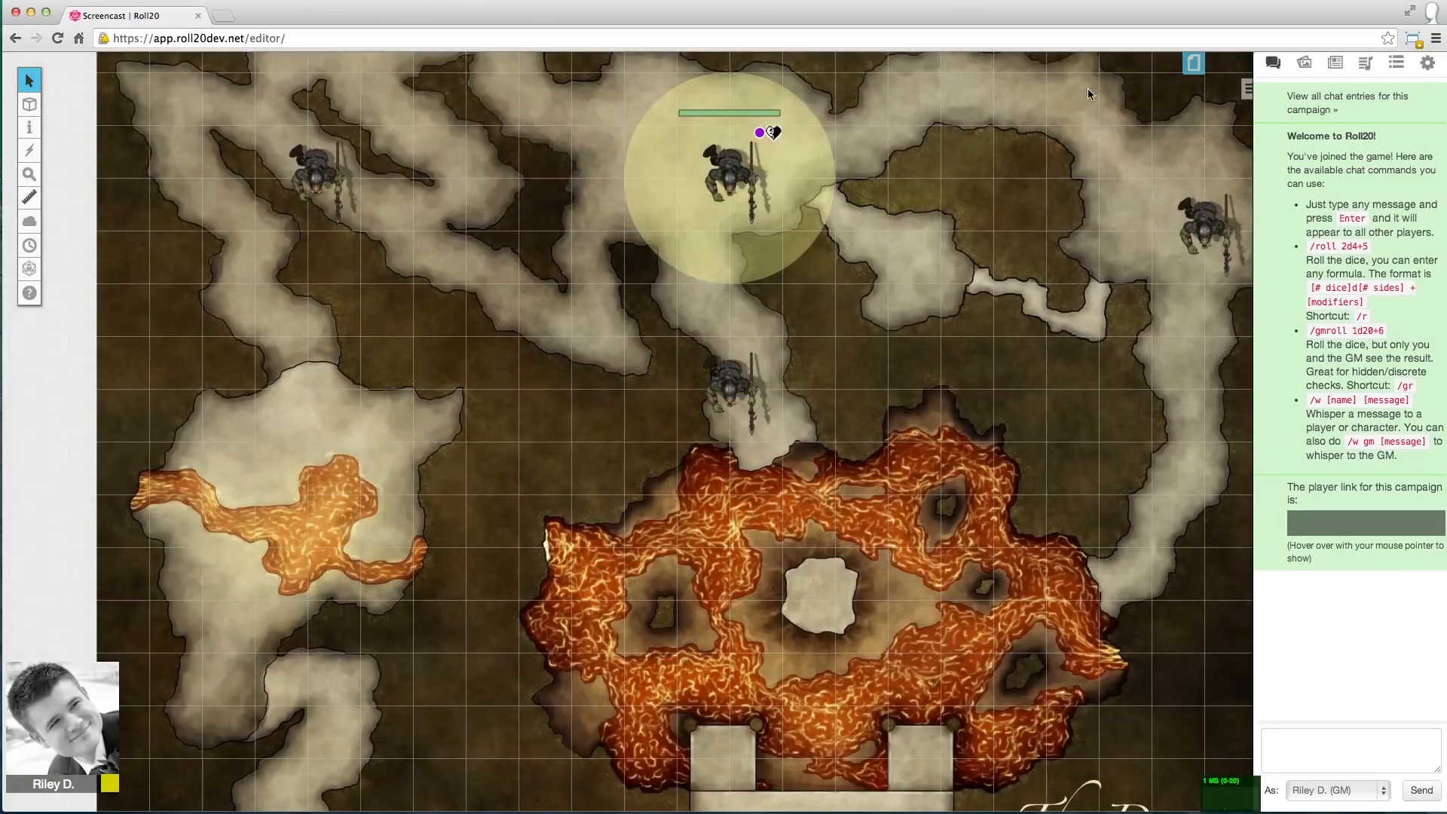
# Step: Open the Start page's settings and set the page size to 30 by 30 units
pyautogui.click(1188, 71)
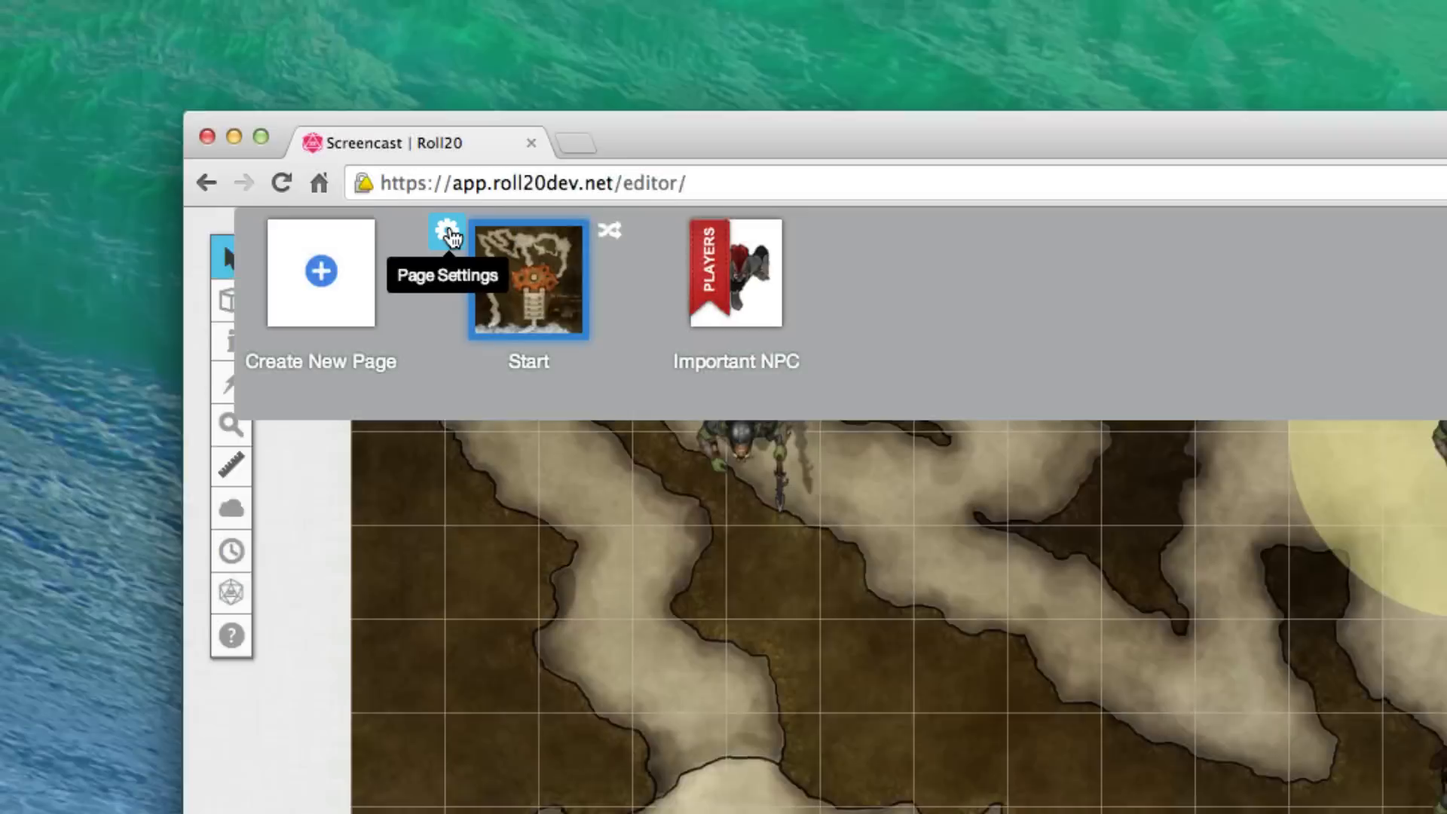
pyautogui.click(447, 233)
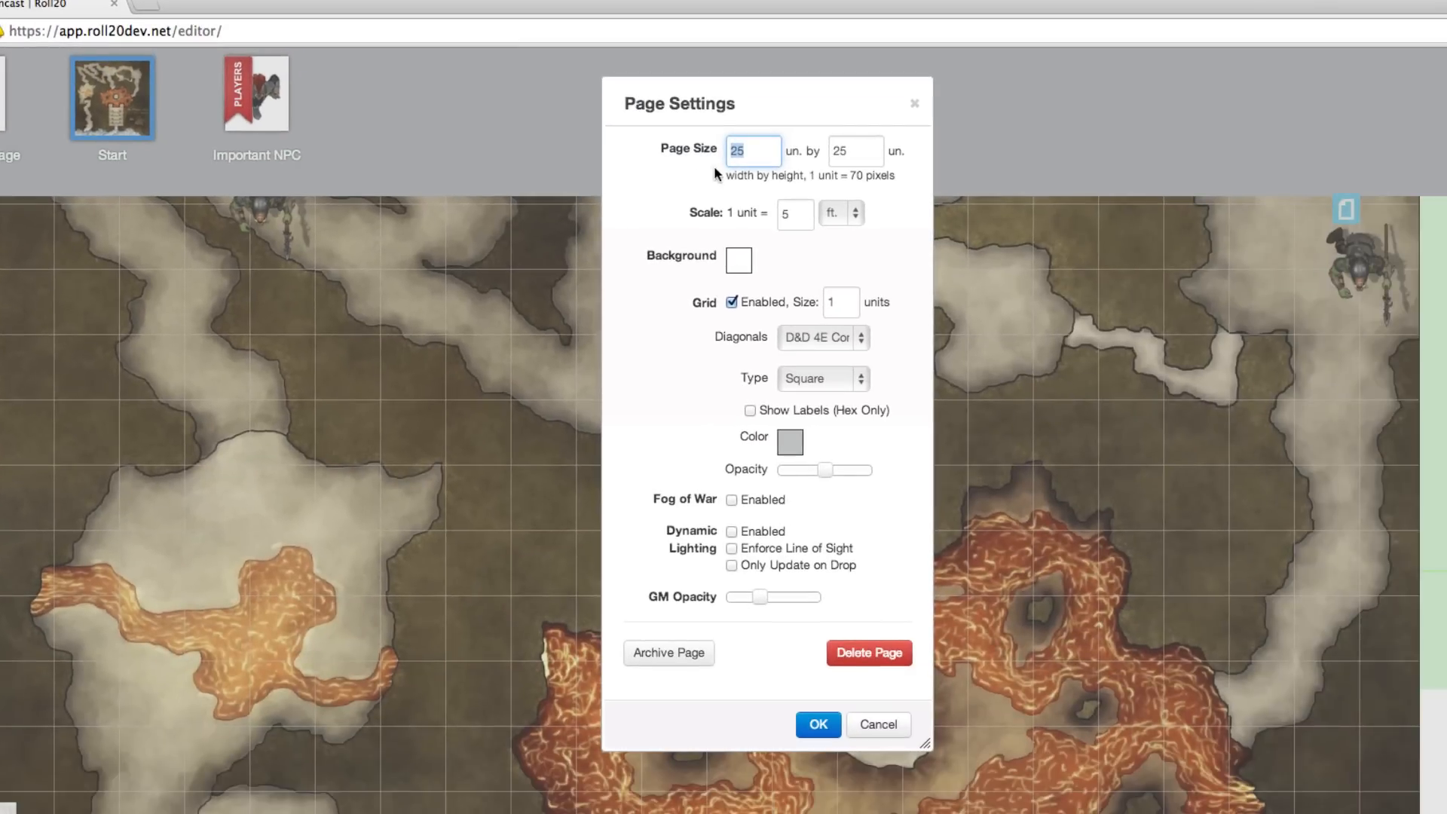
pyautogui.write('30')
pyautogui.press('Tab')
pyautogui.write('30')
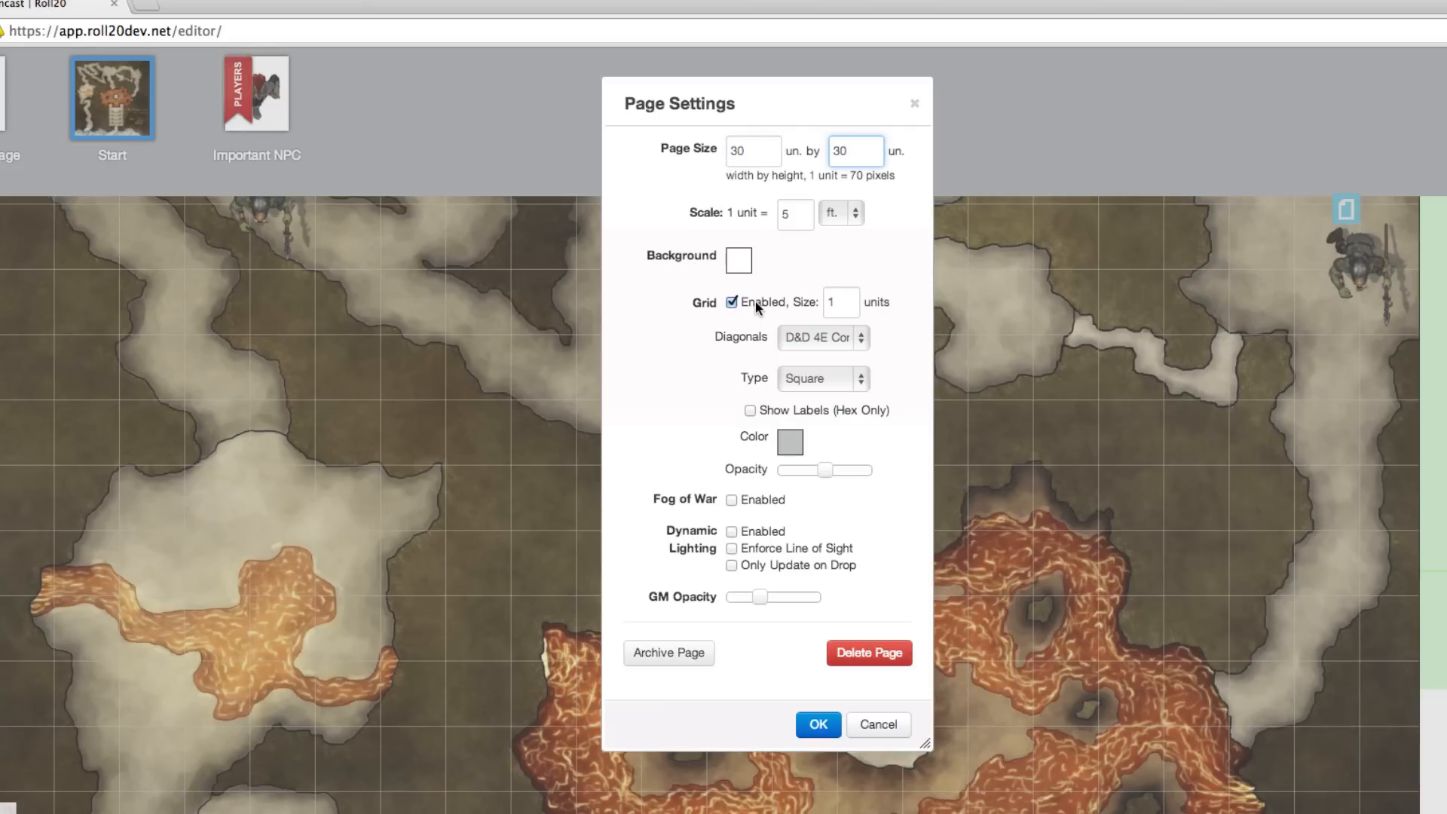
# Step: Make the page background black, enable Fog of War and save the page settings
pyautogui.click(738, 264)
pyautogui.click(661, 284)
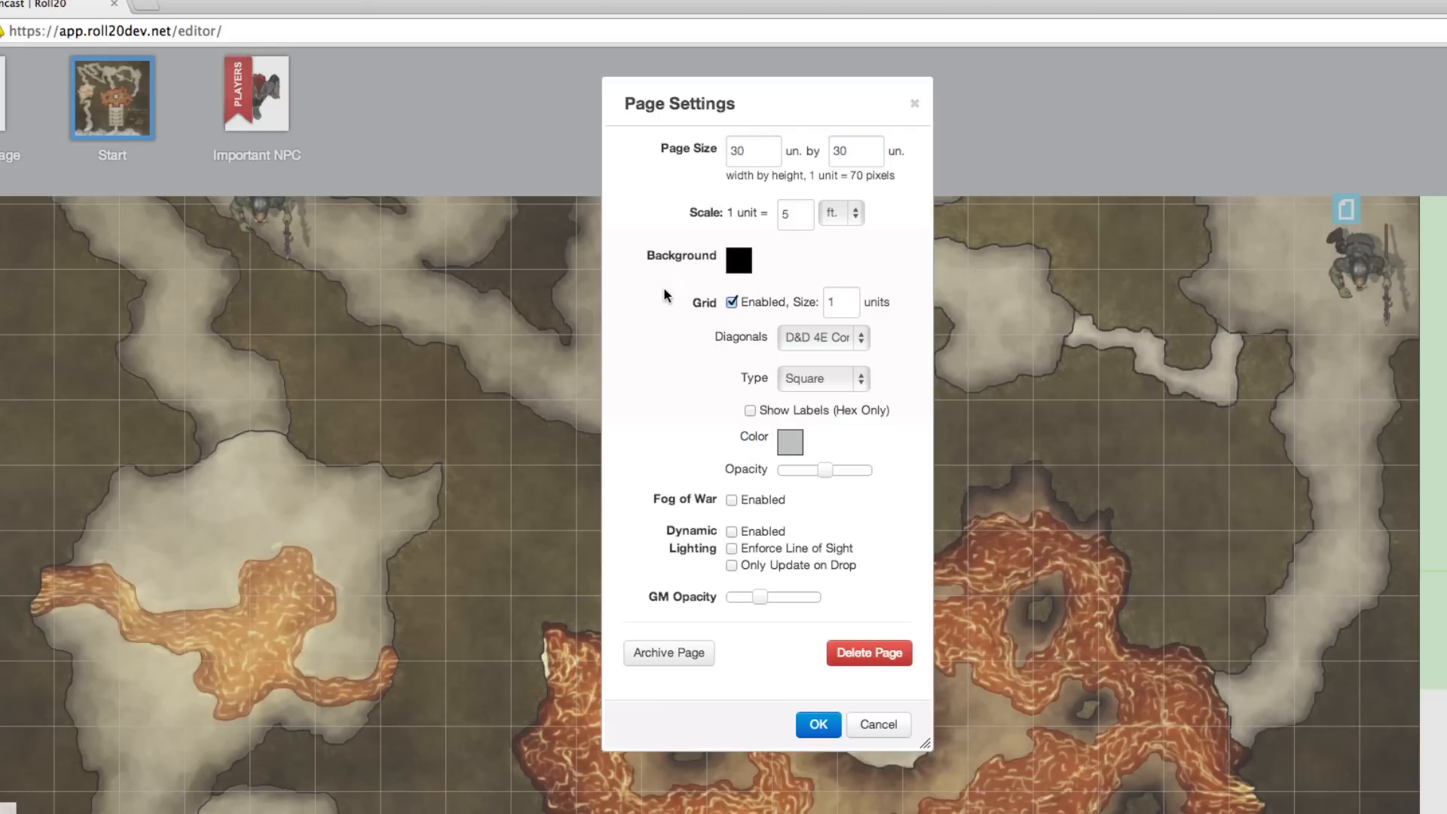
pyautogui.click(765, 501)
pyautogui.click(818, 724)
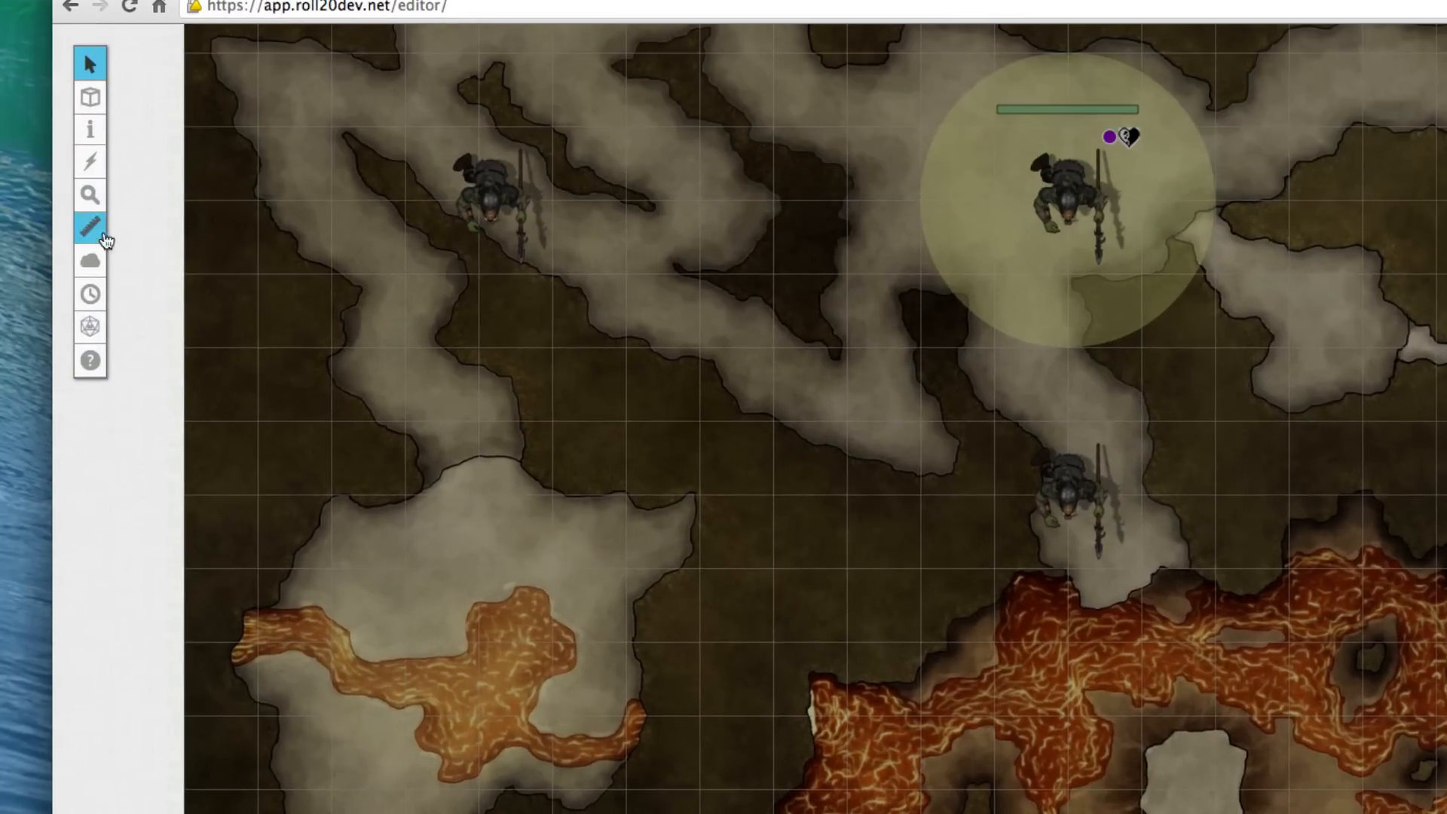
# Step: Reveal a fog-of-war rectangle over the passages with the goblins and hide its left part around the leftmost goblin again
pyautogui.click(129, 247)
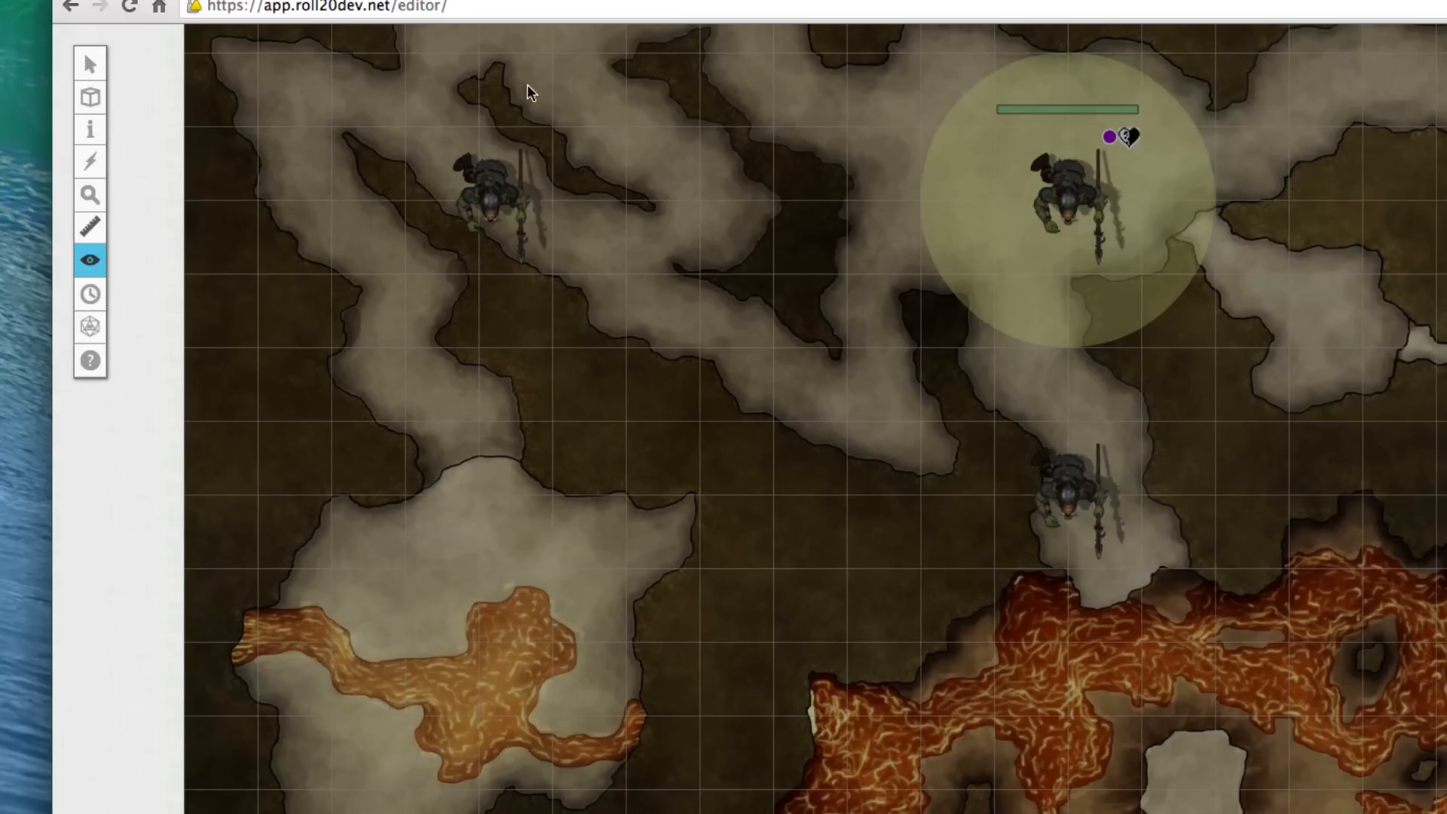
pyautogui.moveTo(420, 90); pyautogui.dragTo(1446, 609)
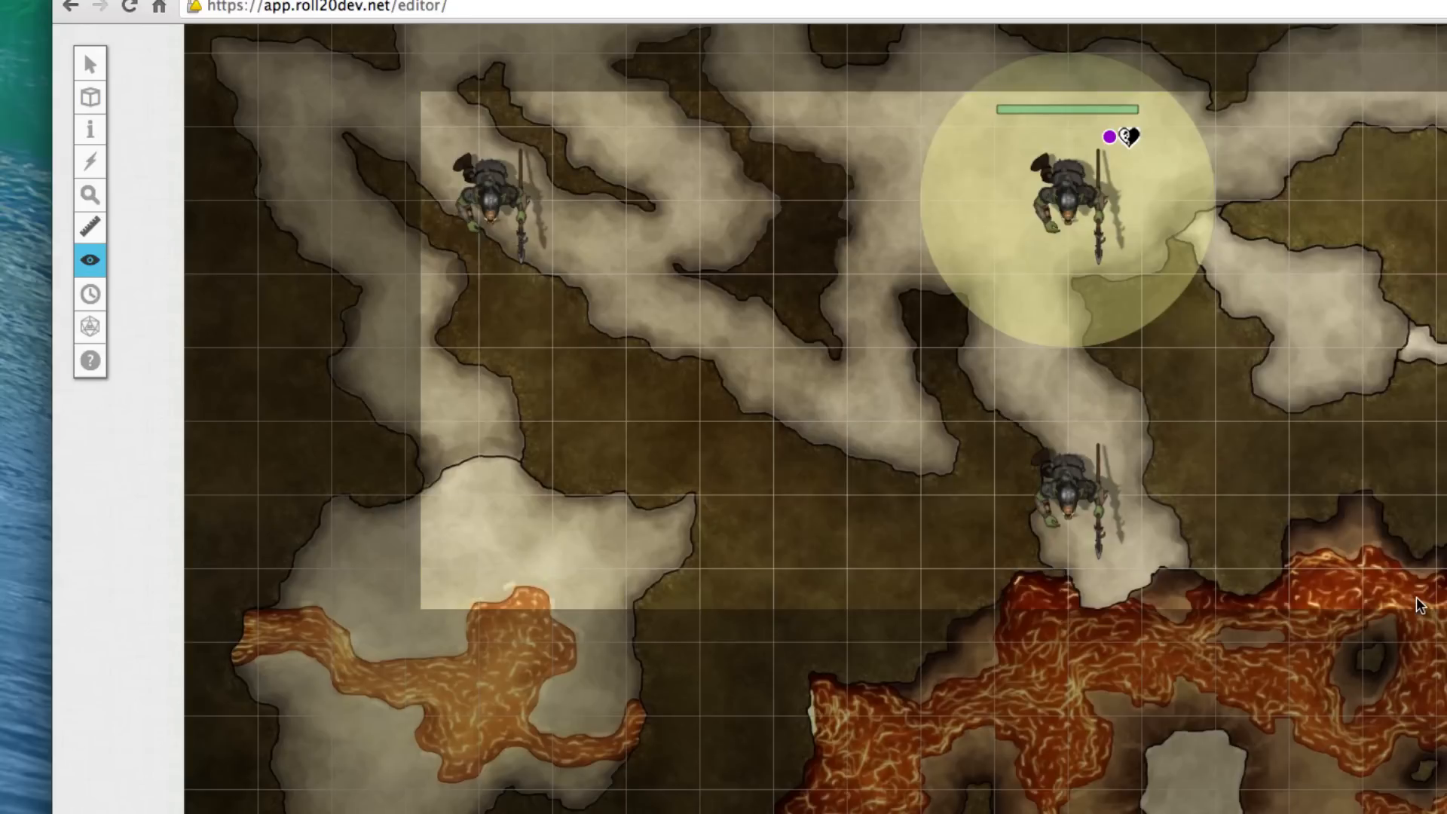
pyautogui.moveTo(91, 260)
pyautogui.click(230, 309)
pyautogui.moveTo(312, 65); pyautogui.dragTo(857, 767)
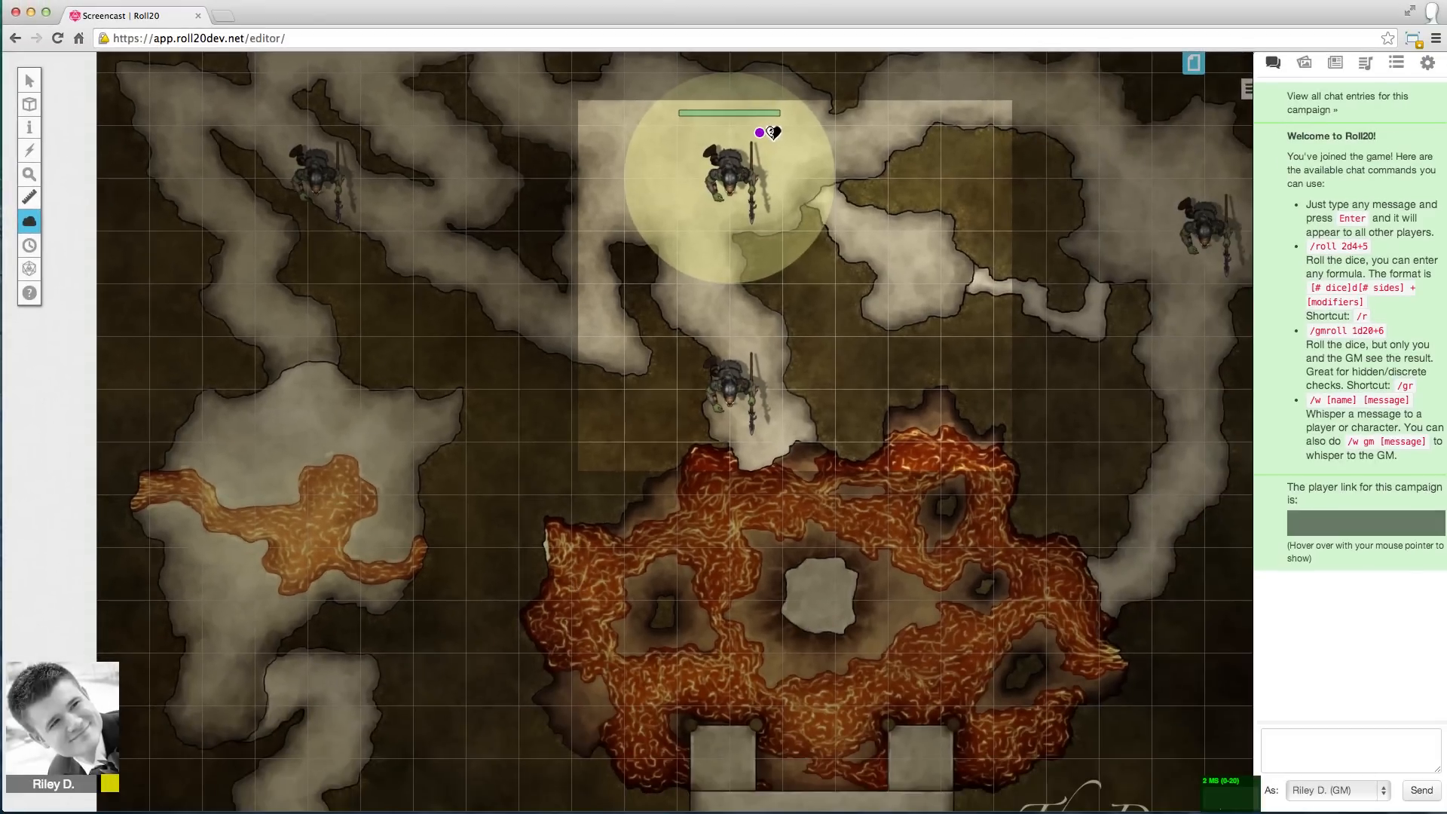
# Step: Enable Dynamic Lighting in the Start page's settings and save them
pyautogui.click(1193, 62)
pyautogui.click(194, 88)
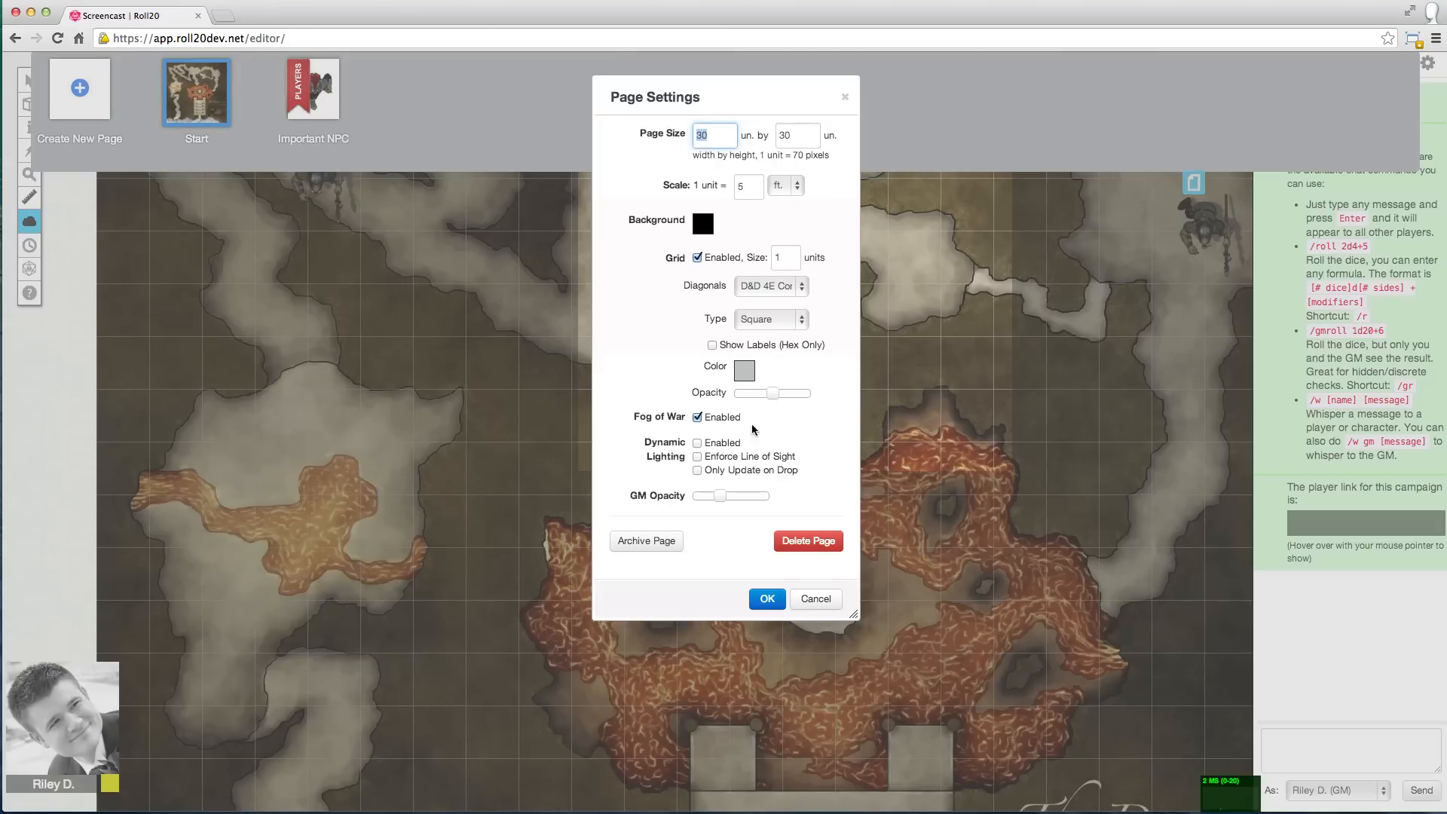
pyautogui.click(721, 445)
pyautogui.click(720, 456)
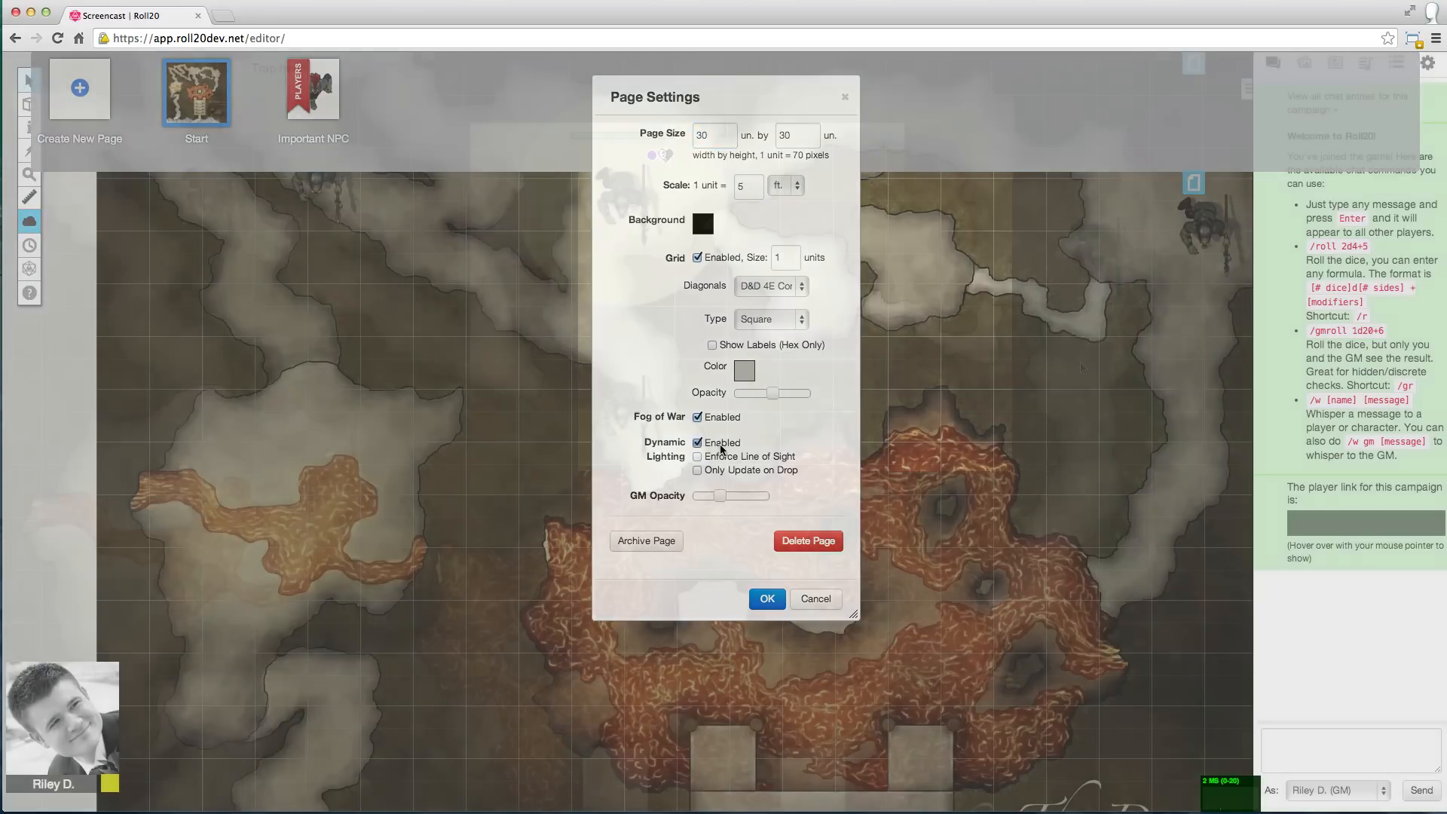
pyautogui.click(767, 598)
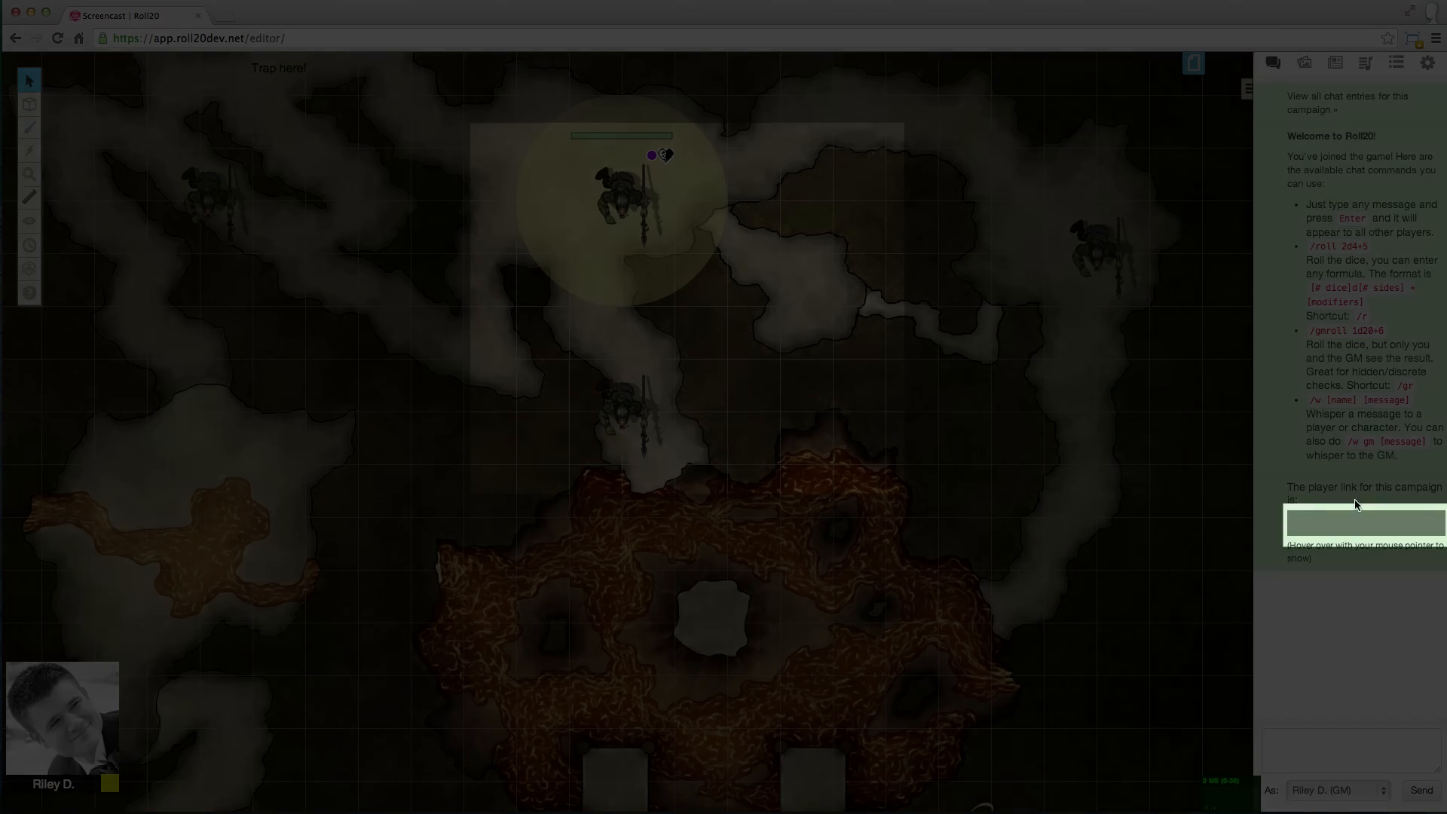
# Step: Allow the page to use the camera and microphone, with Display iSight as the camera and Default as the microphone
pyautogui.moveTo(1392, 525)
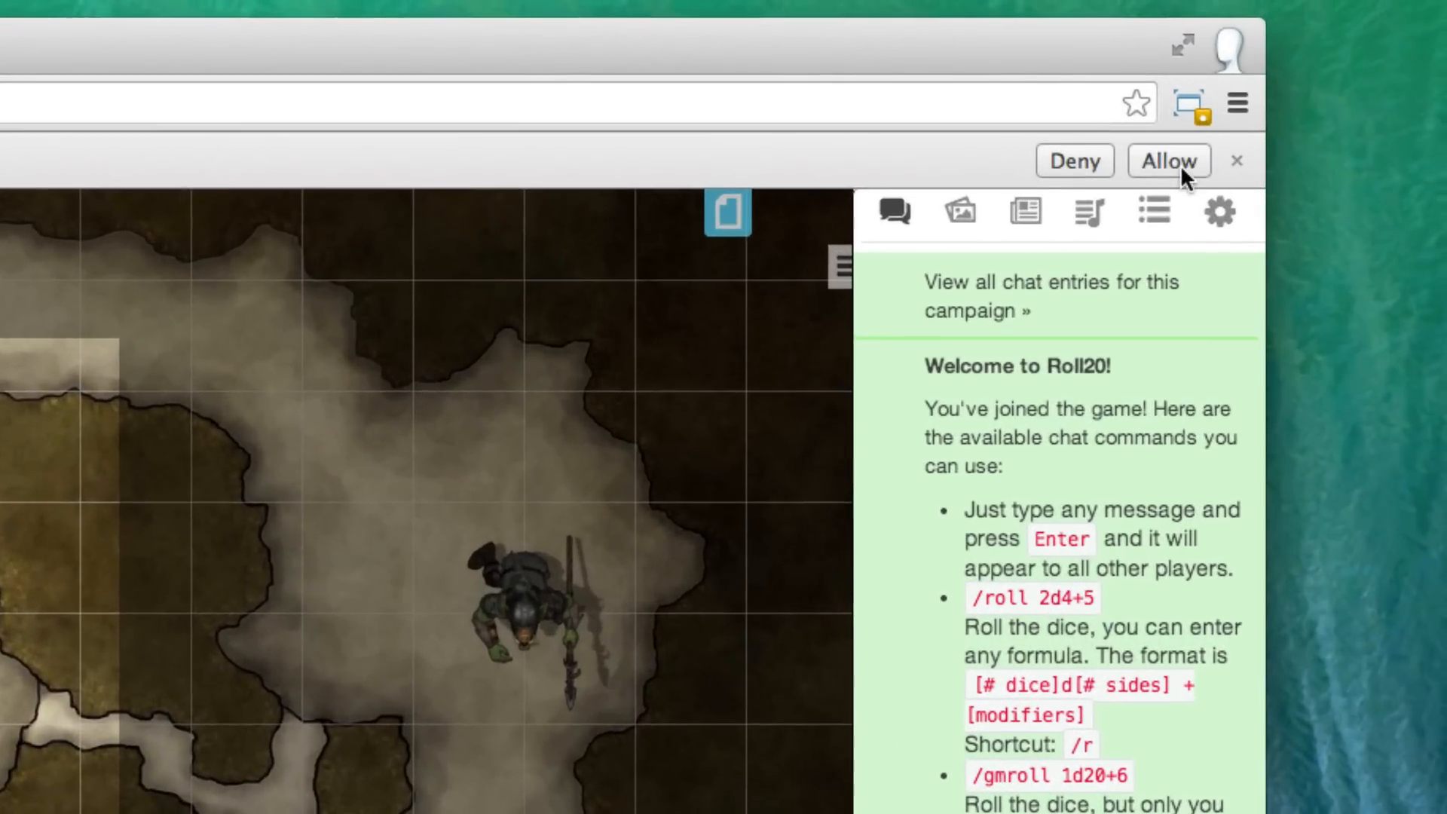
pyautogui.click(1169, 160)
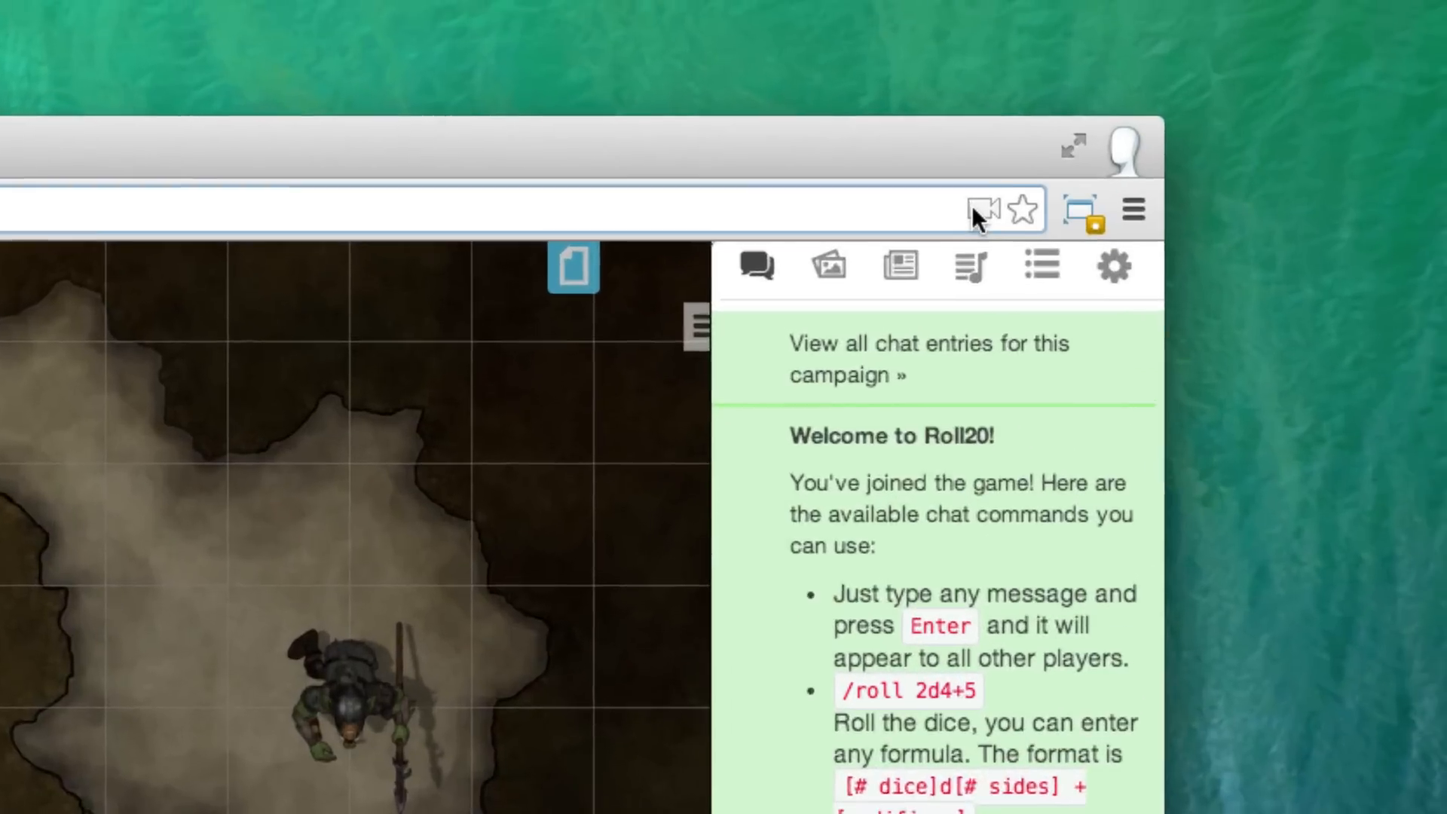
pyautogui.click(1367, 38)
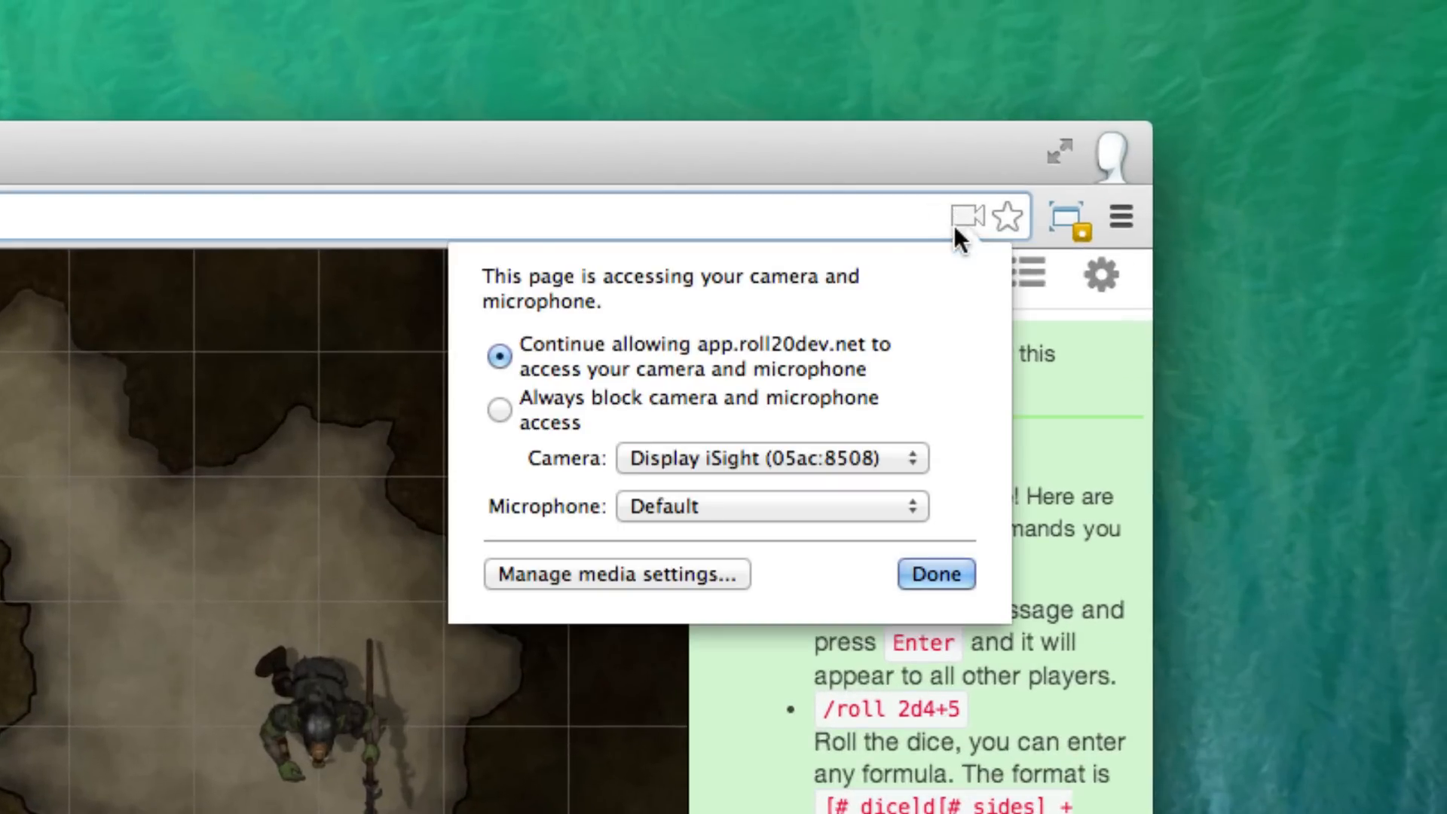
pyautogui.click(1316, 136)
pyautogui.click(842, 450)
pyautogui.click(816, 505)
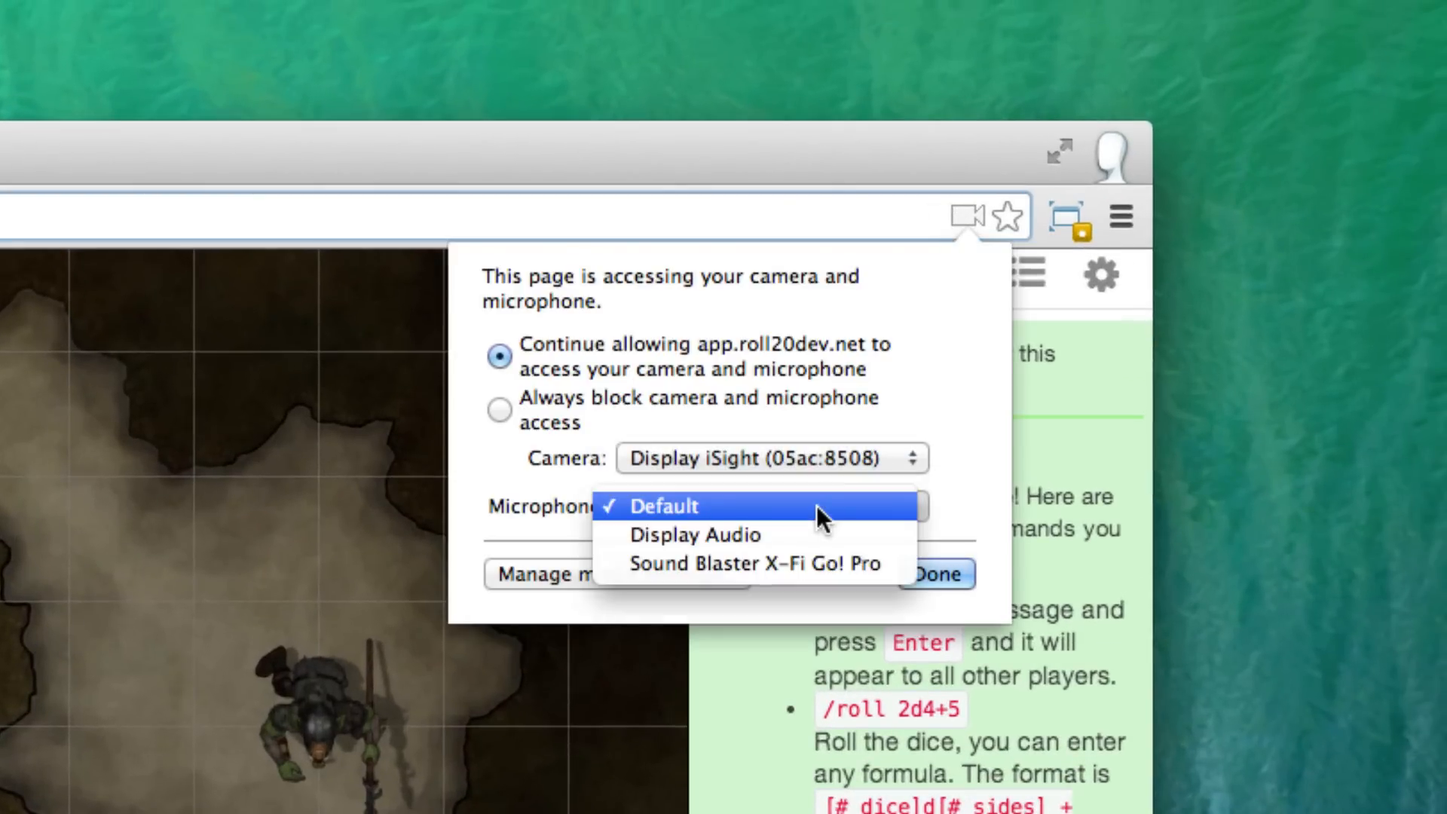
pyautogui.click(816, 505)
pyautogui.click(933, 576)
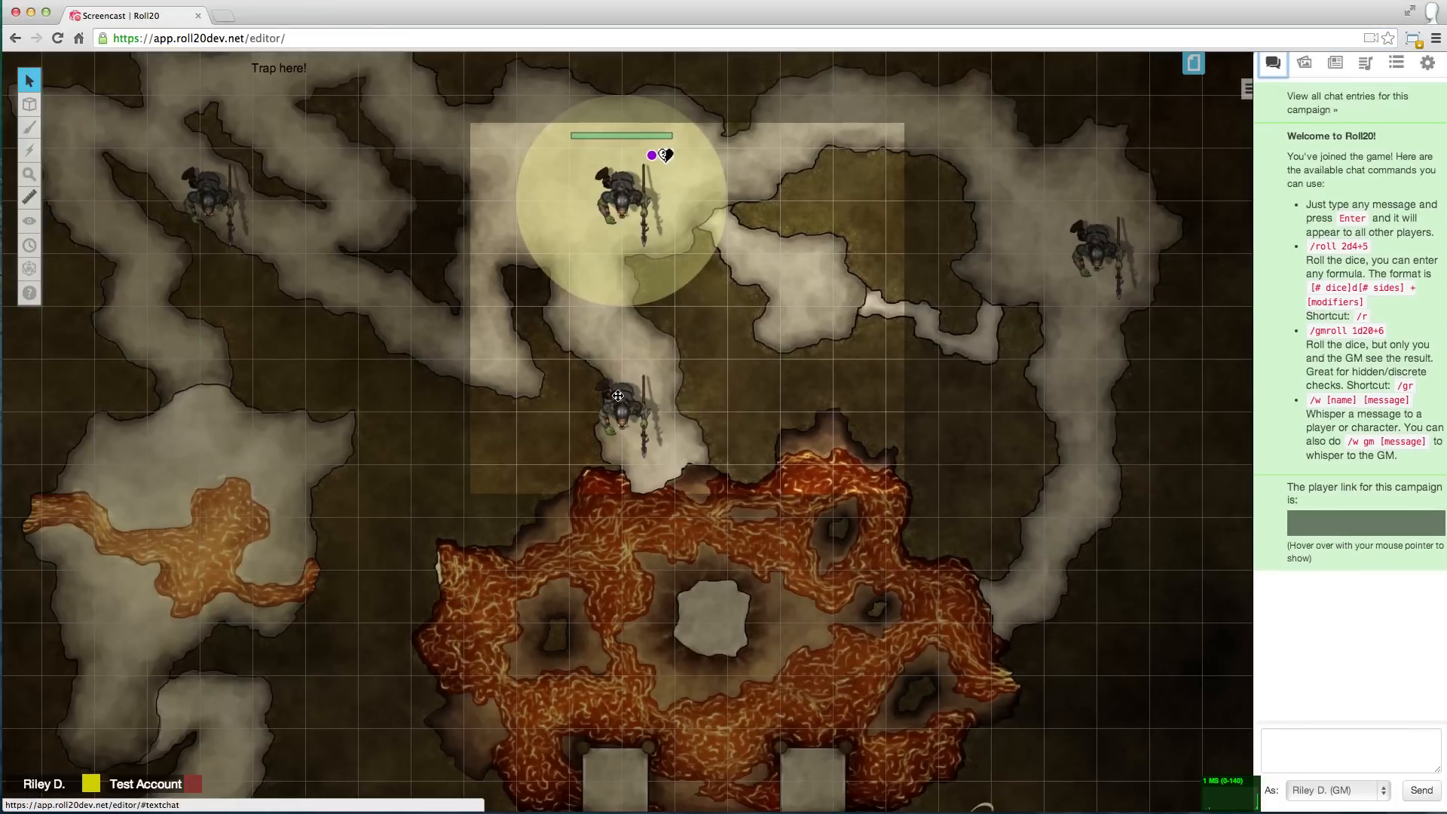
# Step: Add Test Account to the controllers of the goblin token with the yellow aura, review its advanced player permissions and save
pyautogui.click(624, 200)
pyautogui.doubleClick(624, 200)
pyautogui.click(600, 293)
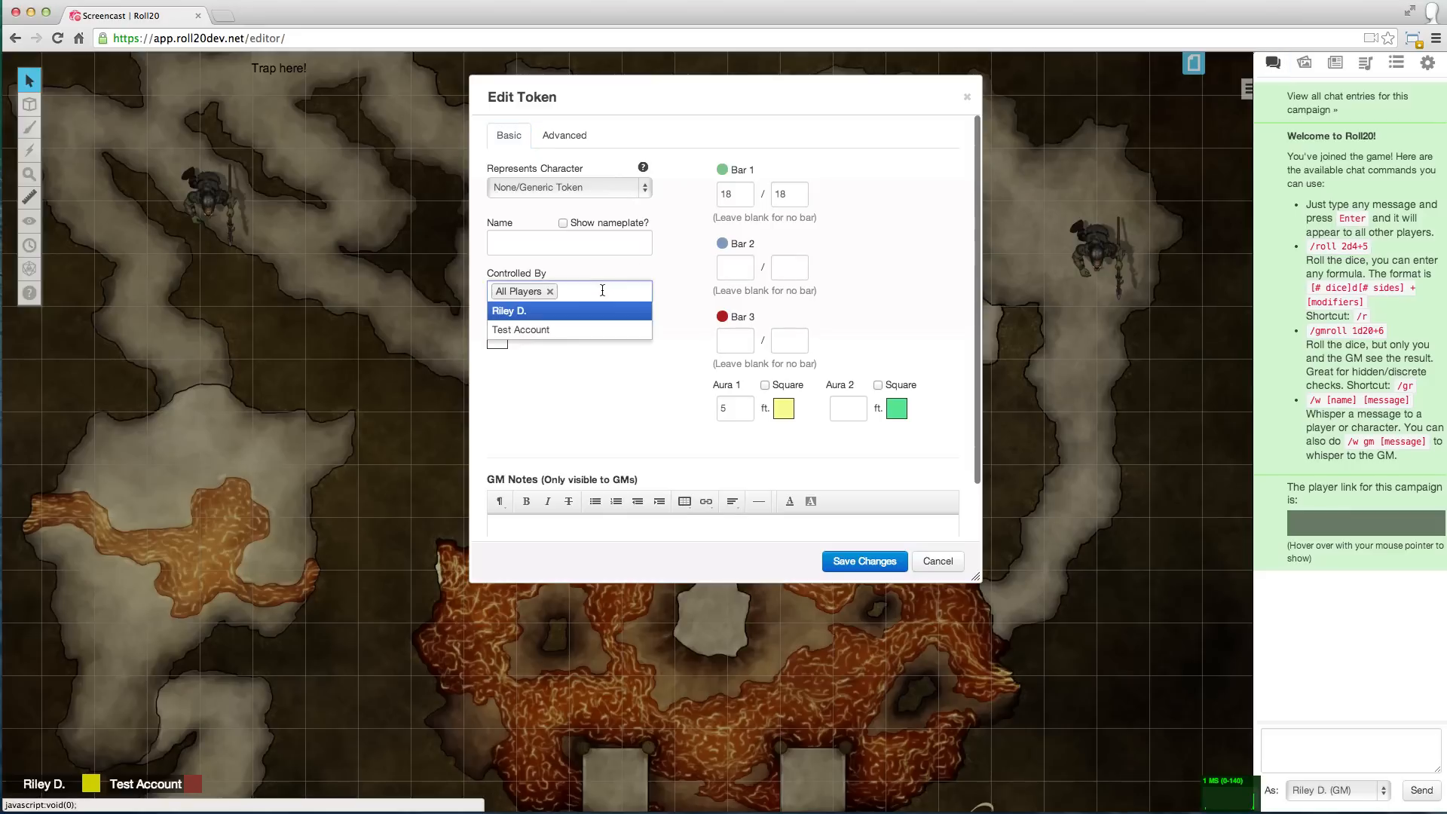
pyautogui.click(597, 330)
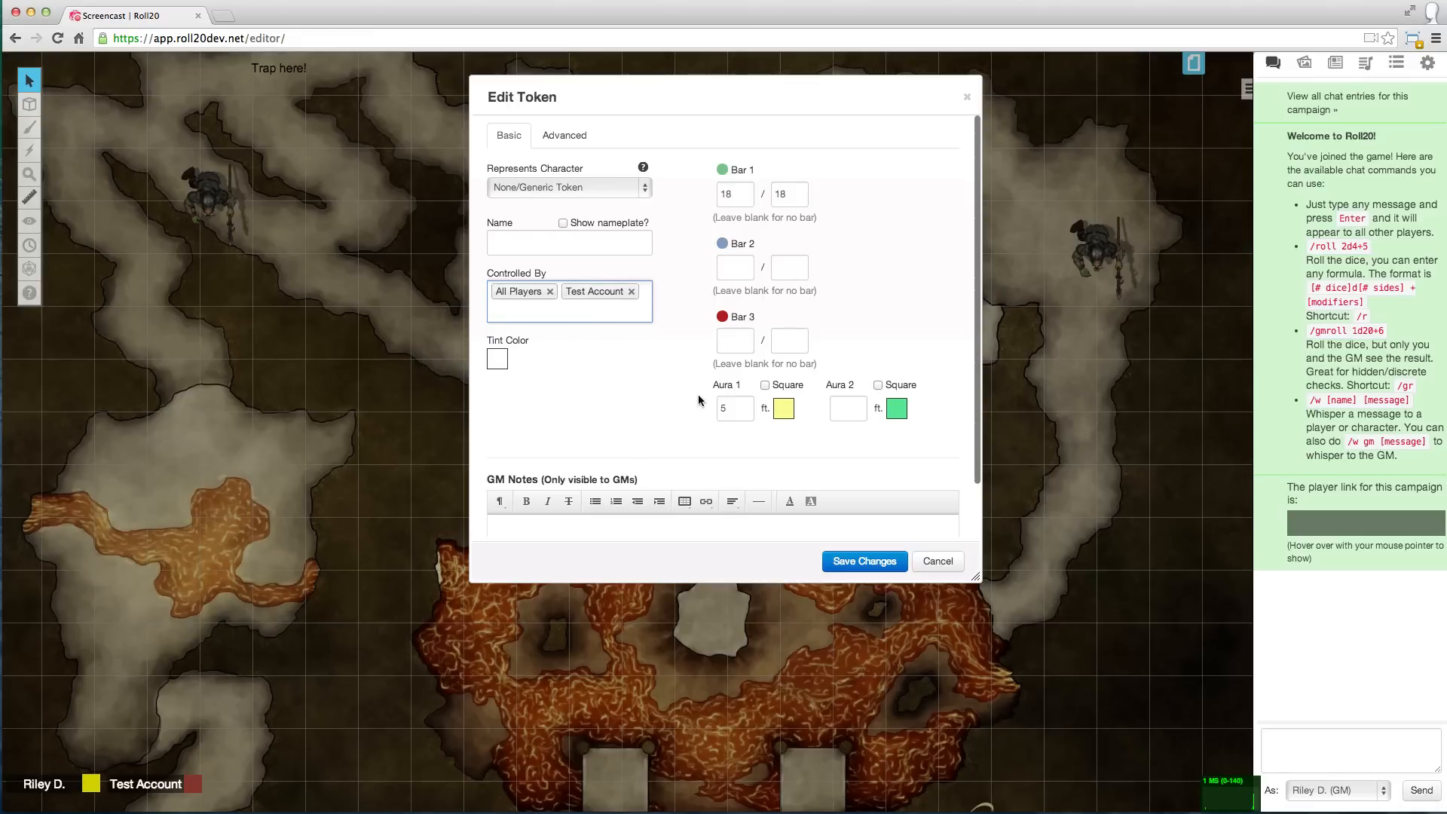
pyautogui.click(569, 143)
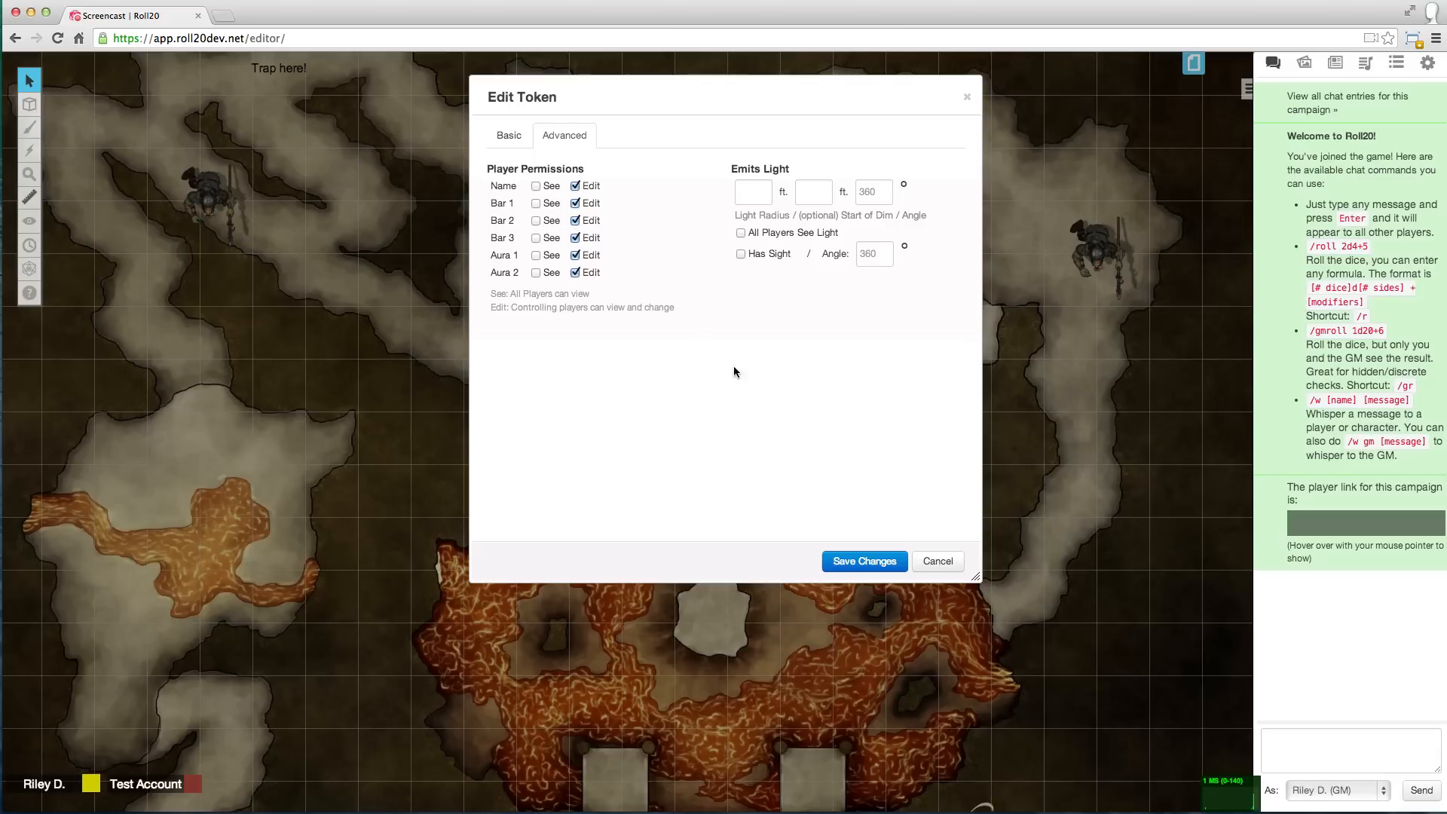
pyautogui.click(859, 567)
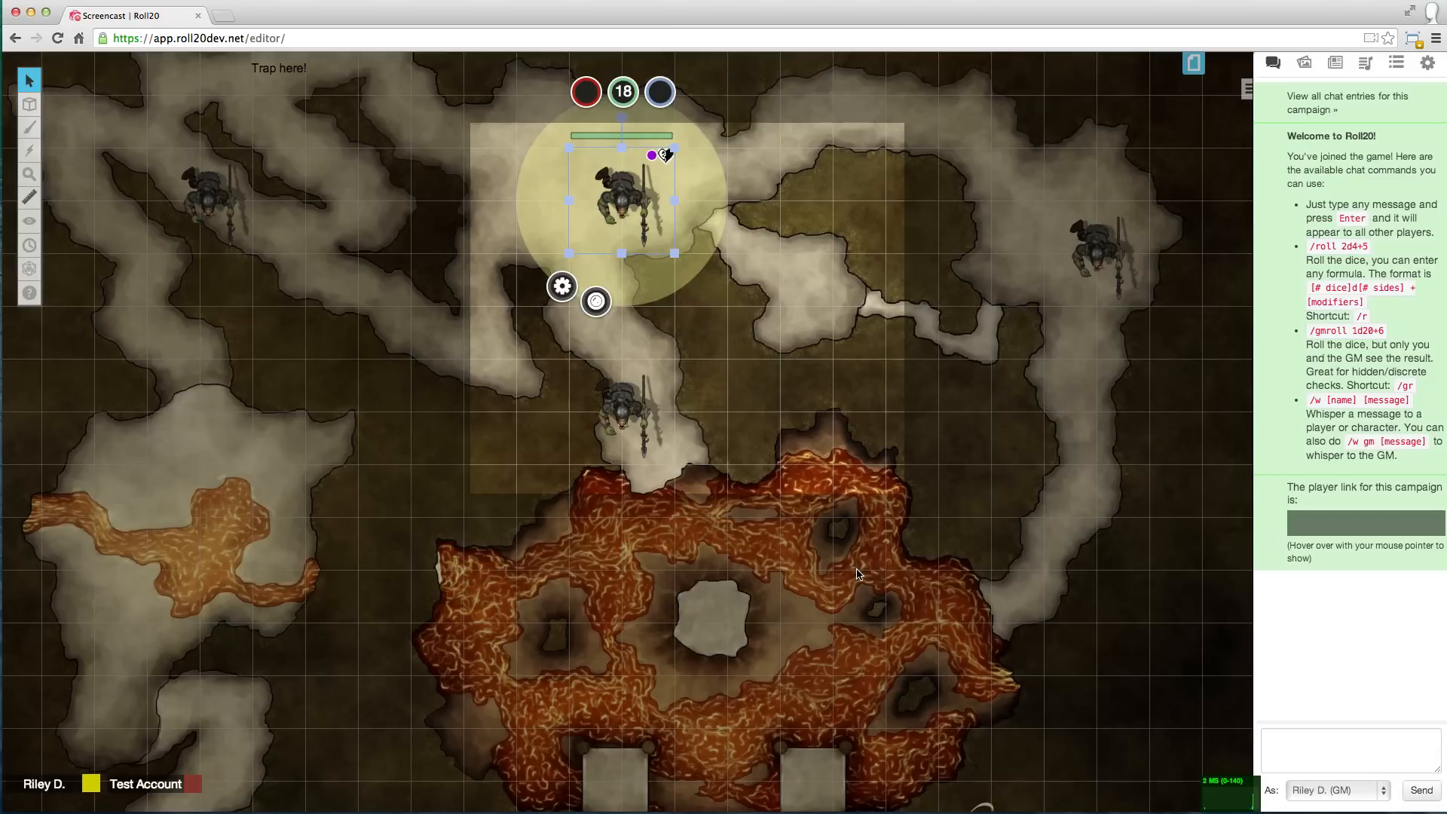
pyautogui.click(856, 574)
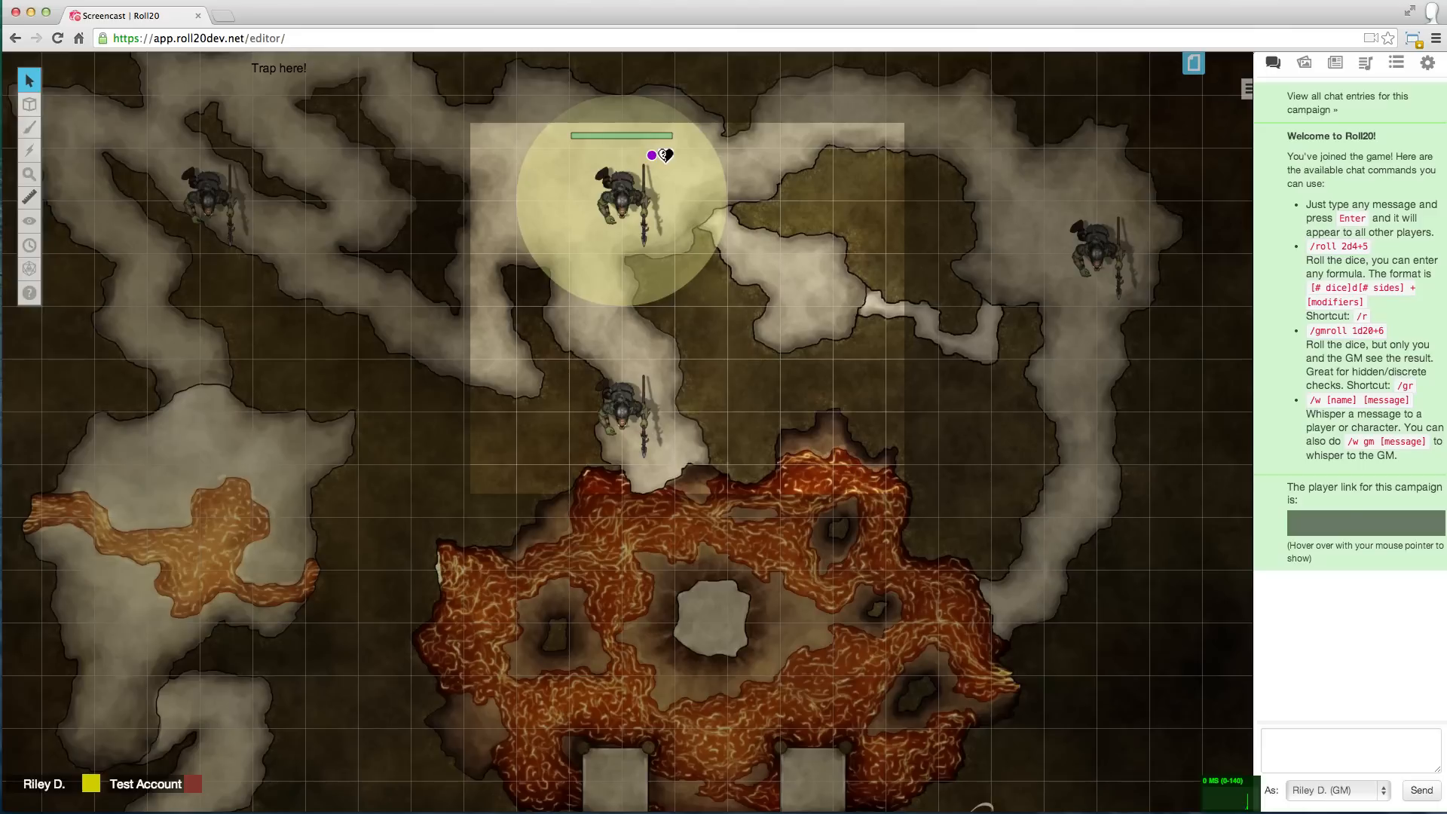
# Step: Post "Hello there, Test Account!" in the chat and whisper "Hey, this is a secret!" to Test
pyautogui.click(1302, 759)
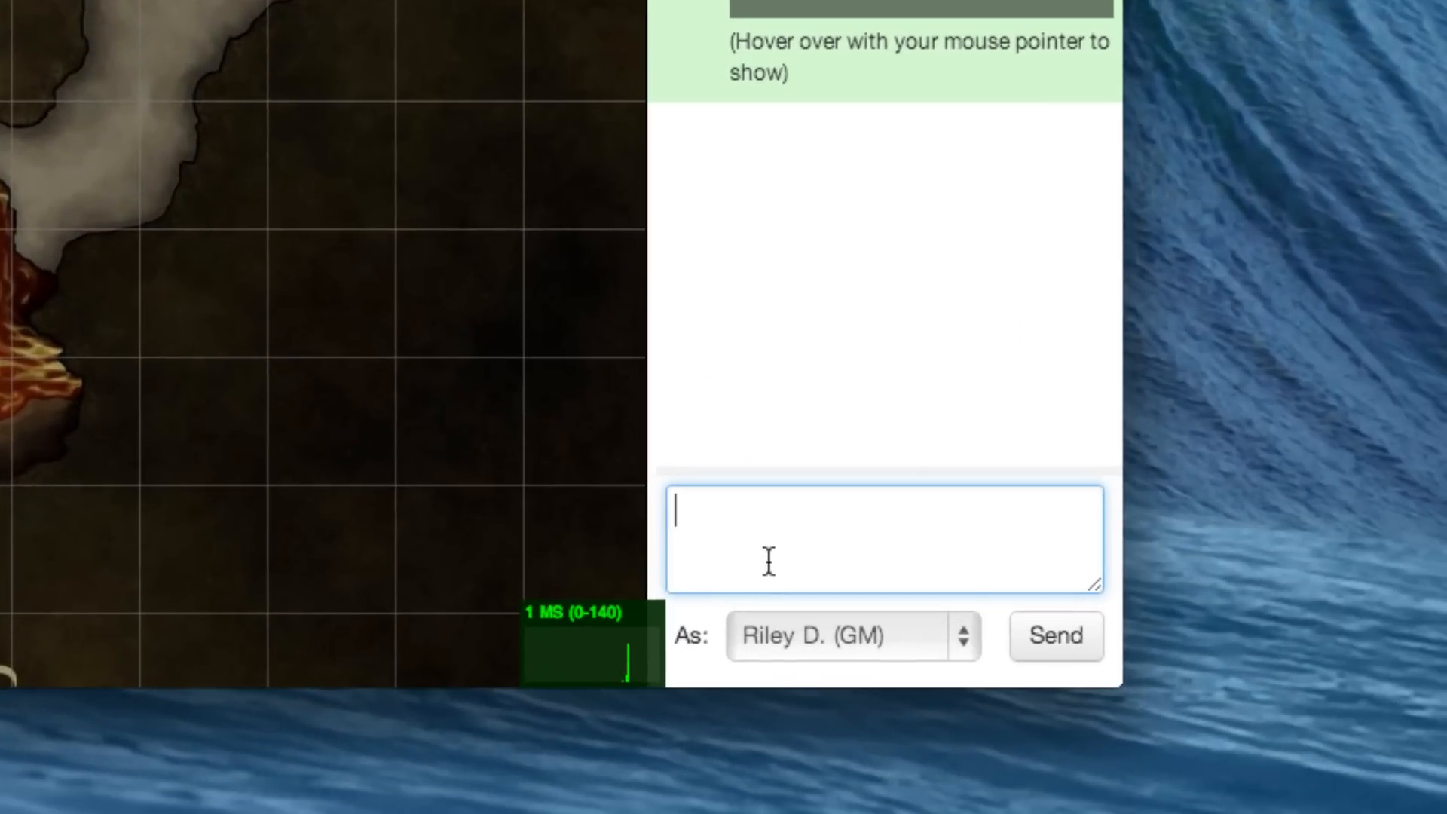
pyautogui.write('Hello there, Test Account')
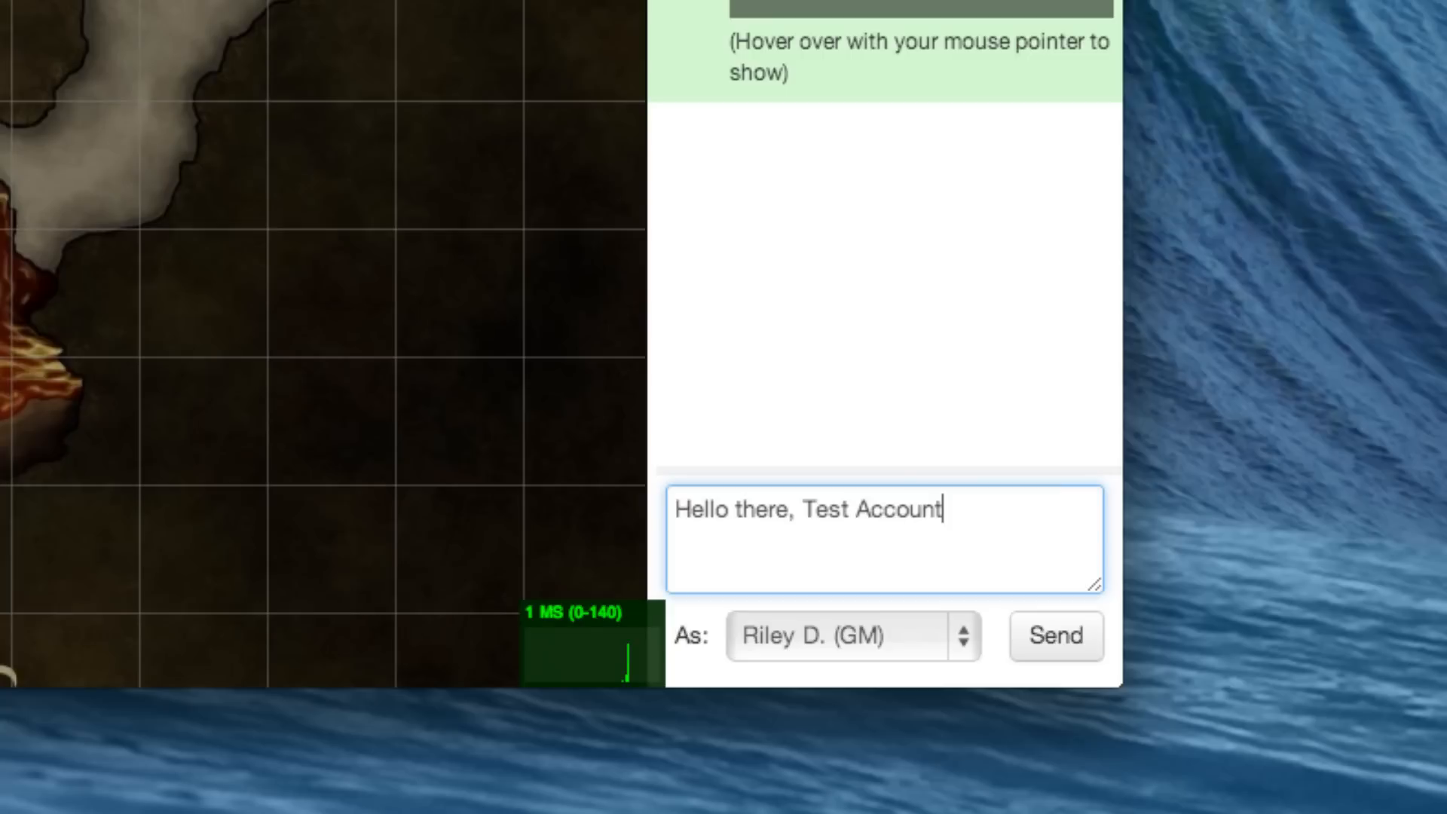
pyautogui.write('!')
pyautogui.press('Return')
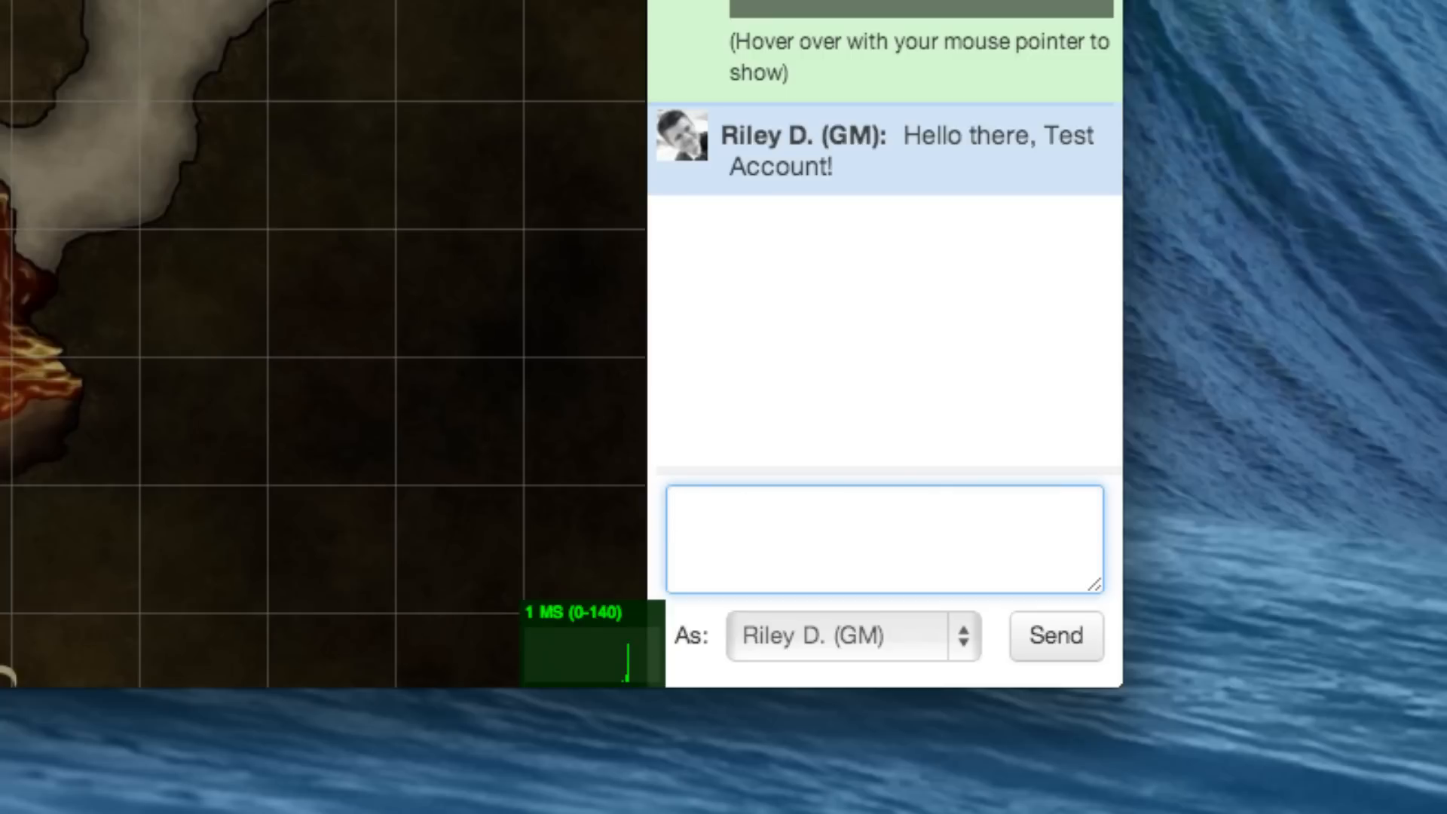
pyautogui.write('/w Test Hey, this is a secret!')
pyautogui.press('Return')
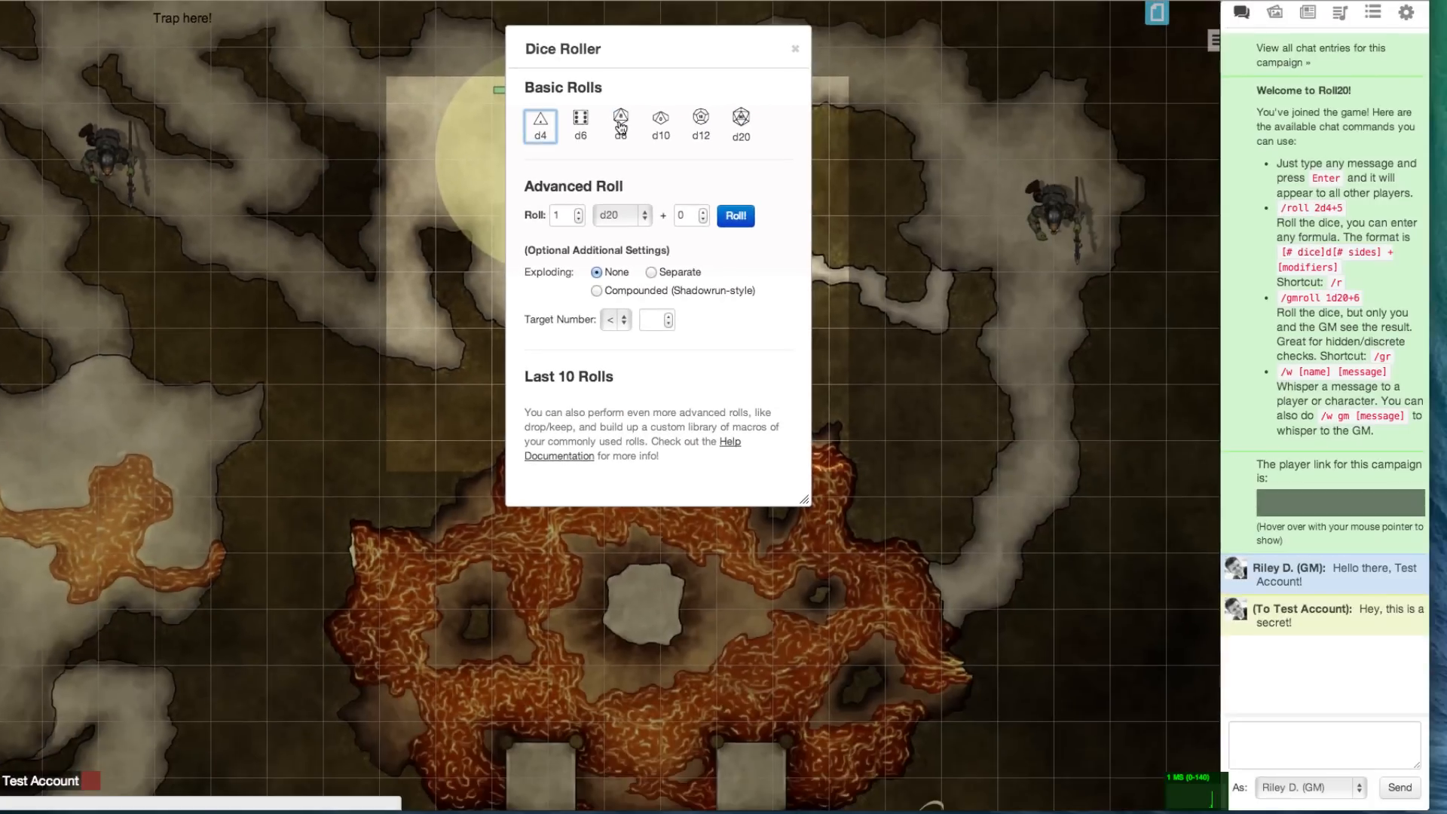
# Step: Roll a basic d8 and an advanced roll of 2d20 + 5 with the Dice Roller
pyautogui.click(620, 120)
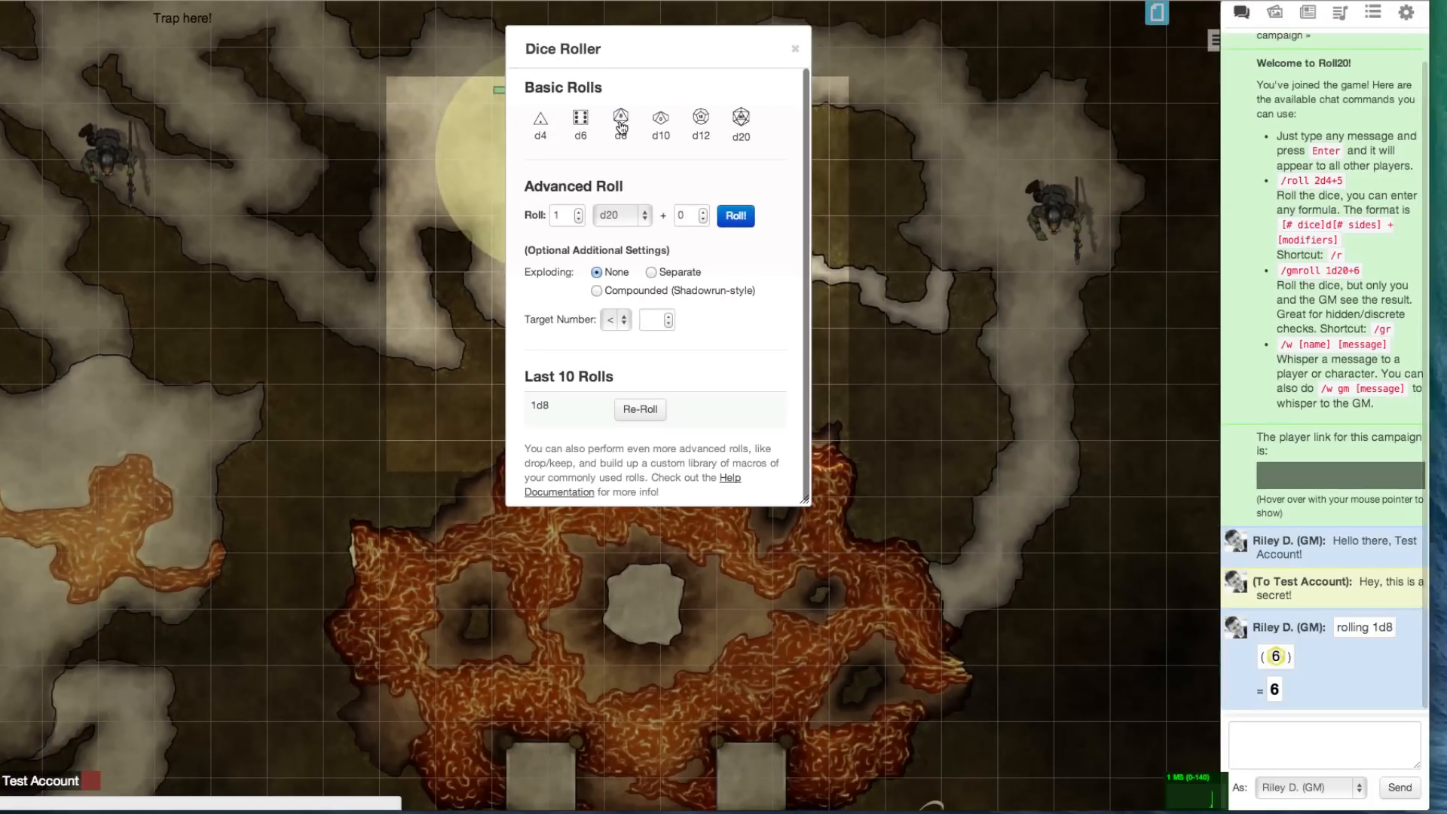
pyautogui.click(688, 213)
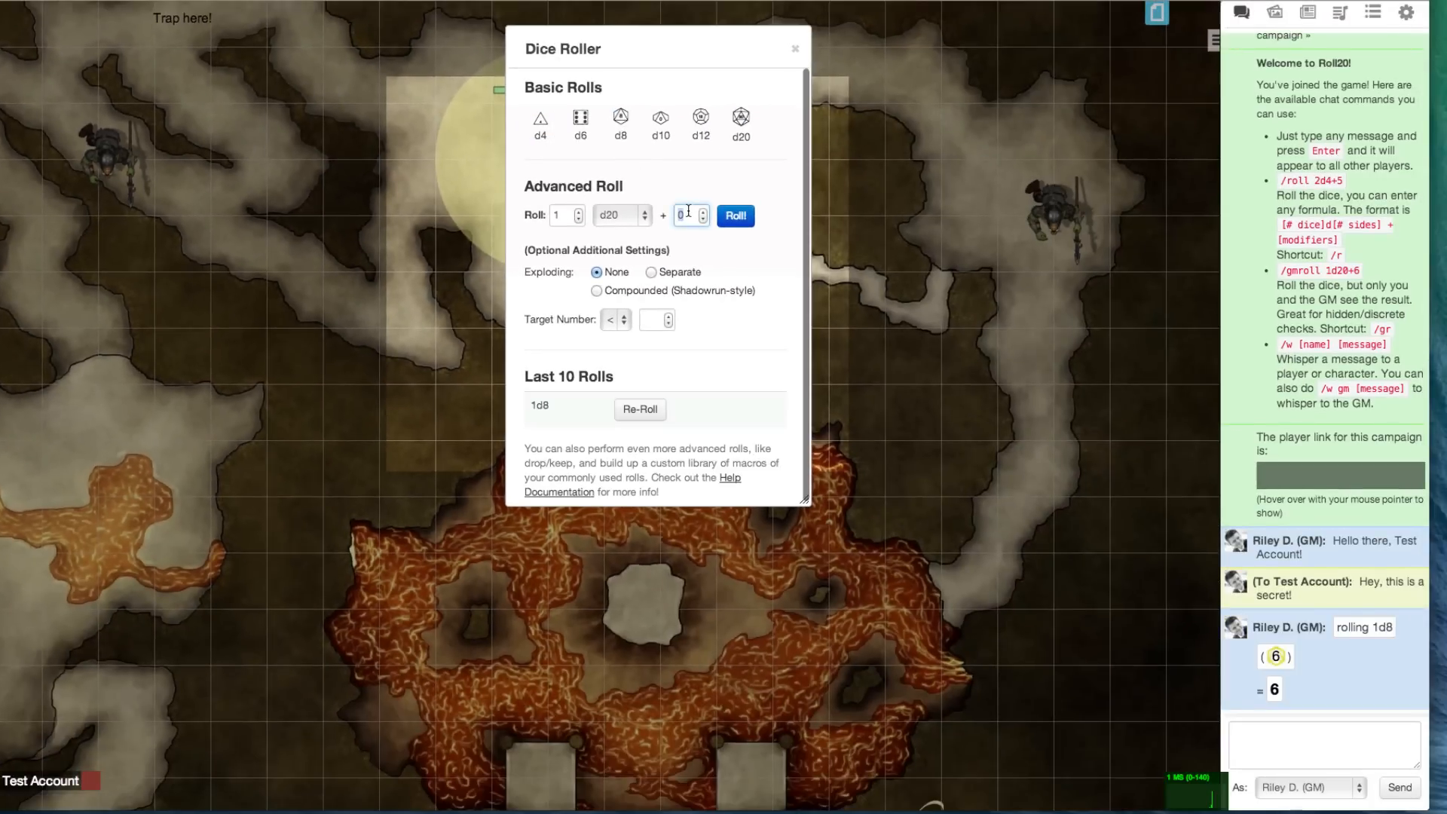
pyautogui.write('5')
pyautogui.click(578, 211)
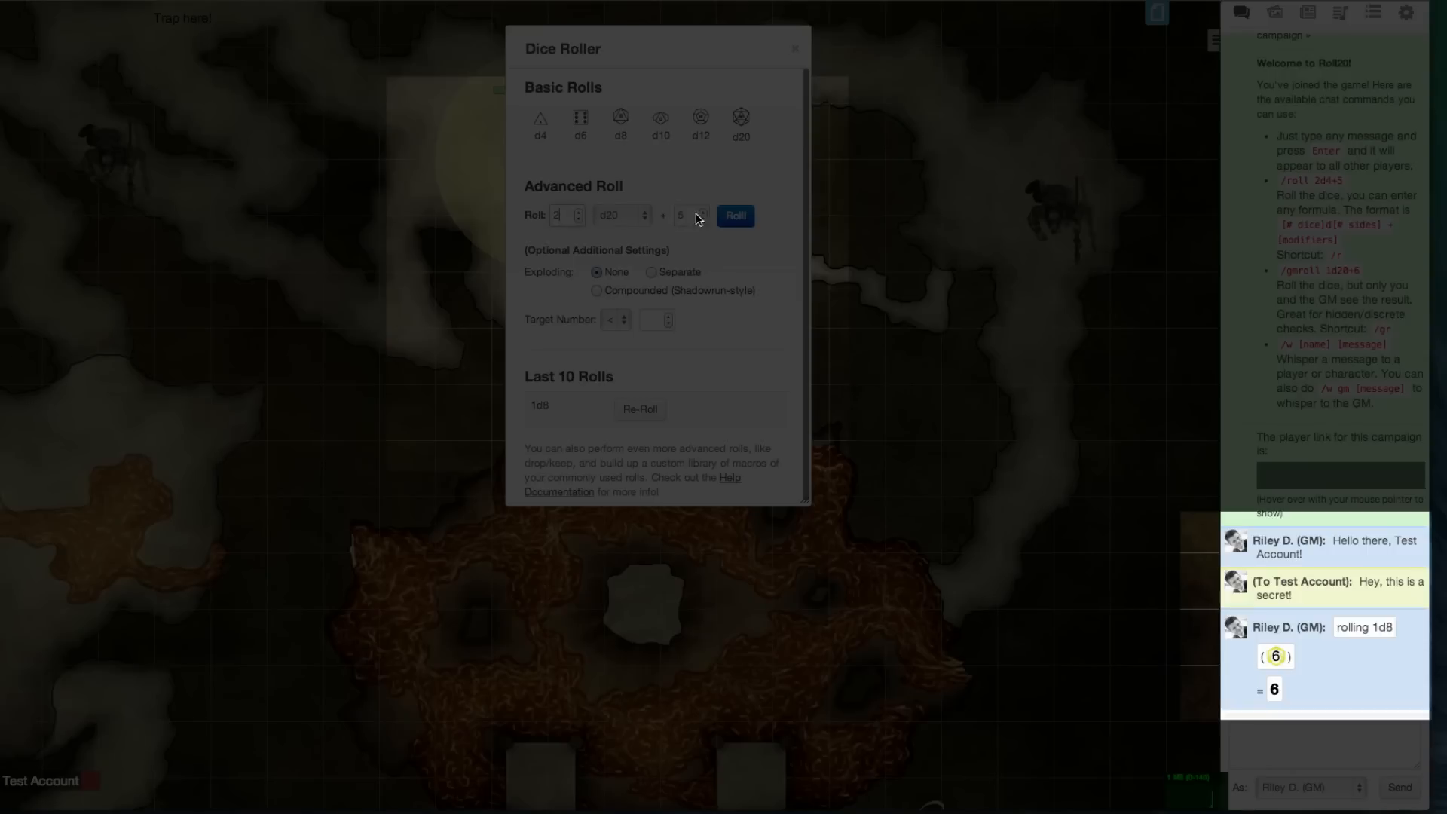
pyautogui.click(735, 219)
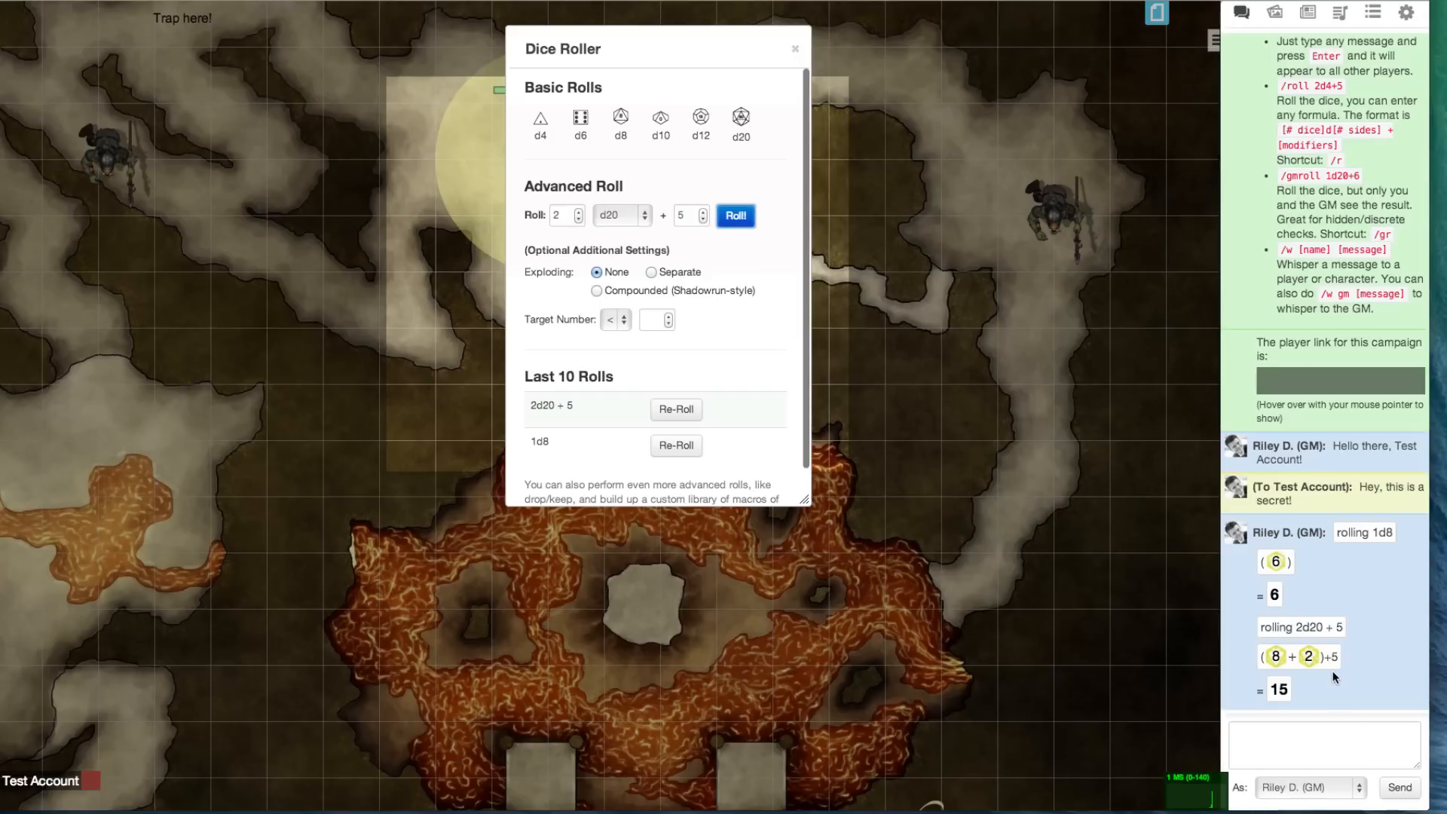
# Step: Roll 1d20+5 with the chat command "/roll 1d20+5"
pyautogui.click(1313, 727)
pyautogui.write('/roll 1')
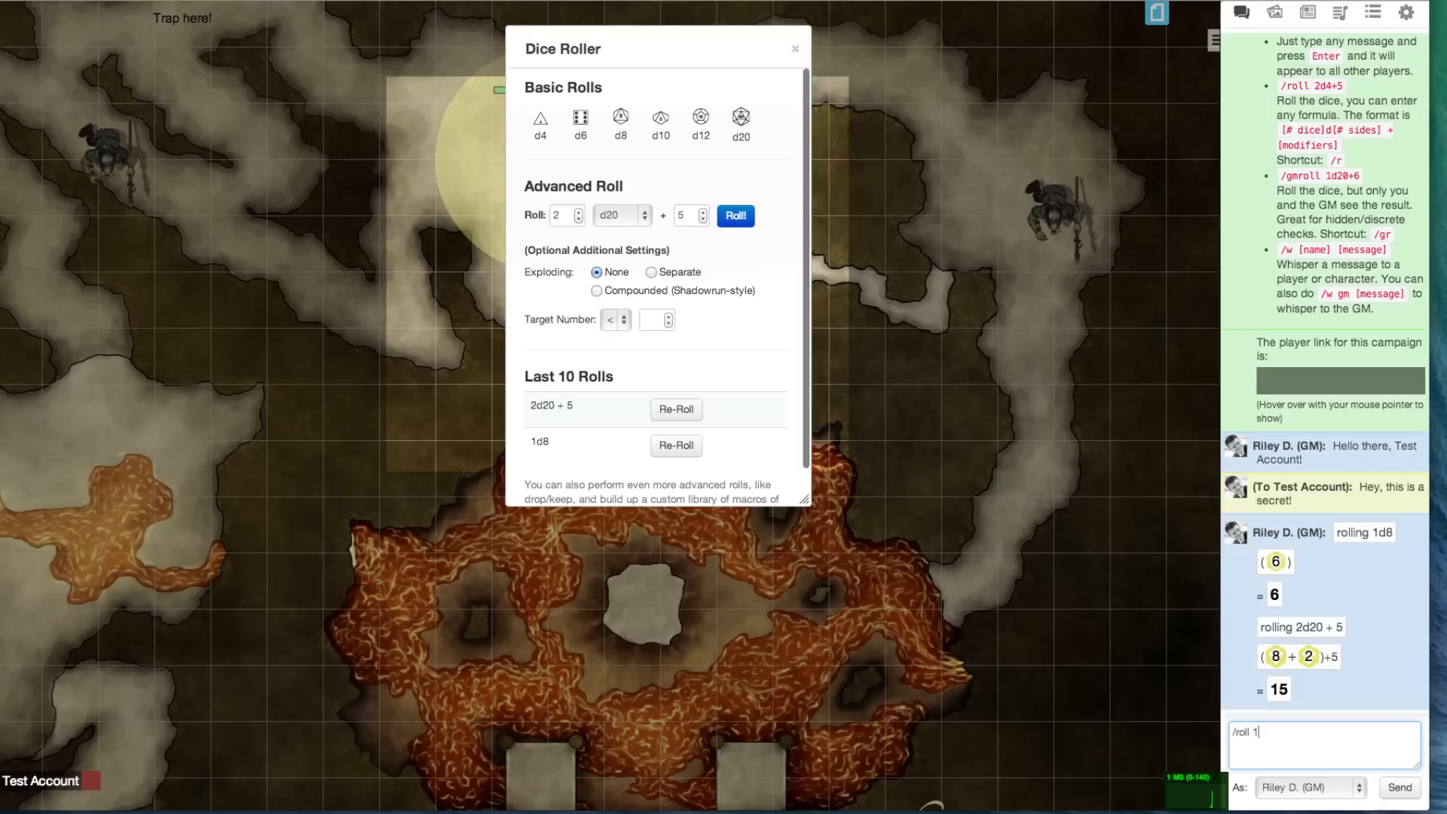
pyautogui.write('d20+5')
pyautogui.press('Return')
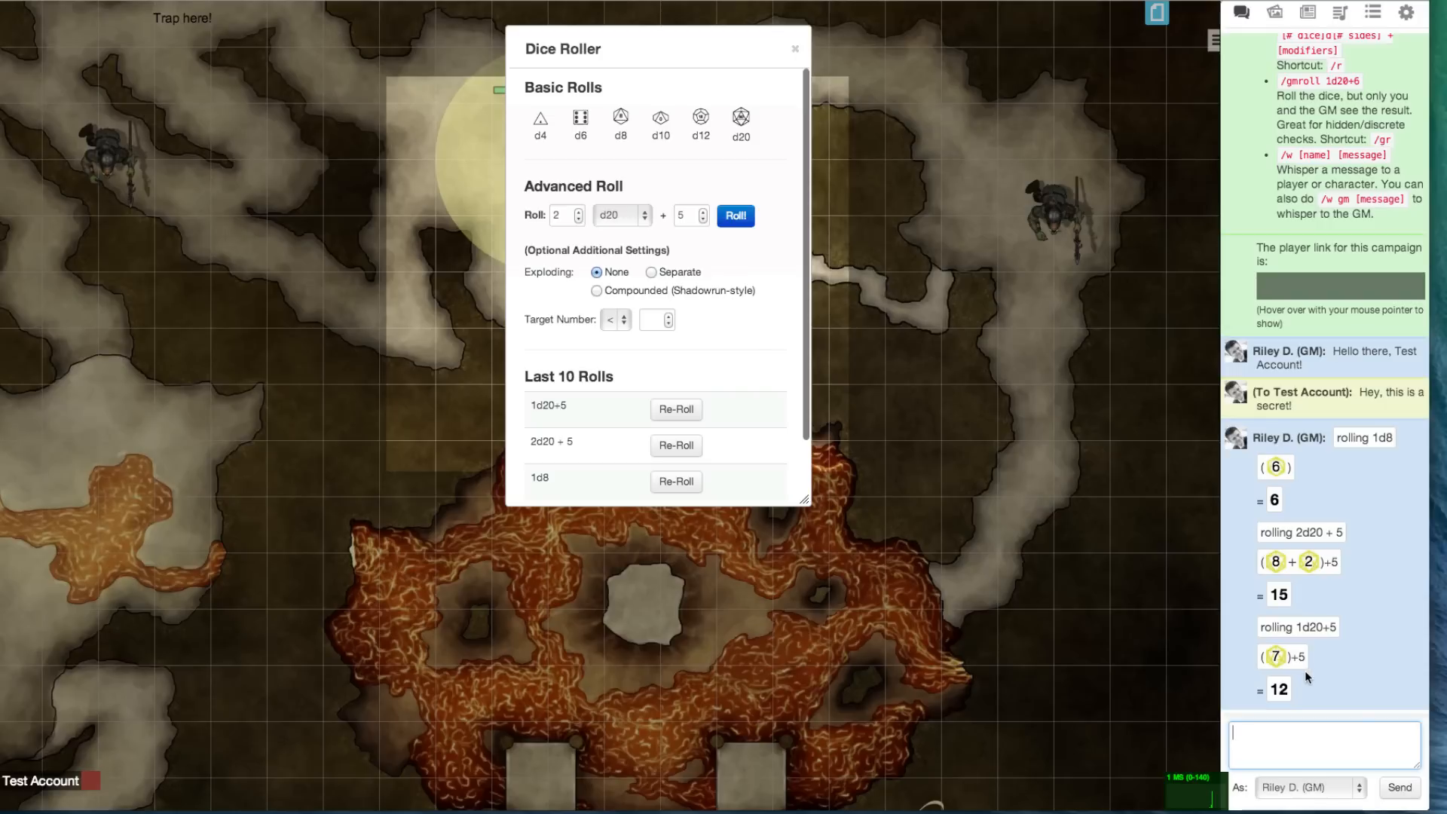
# Step: Enable 3D Dice in the personal settings and return to the chat
pyautogui.click(1407, 16)
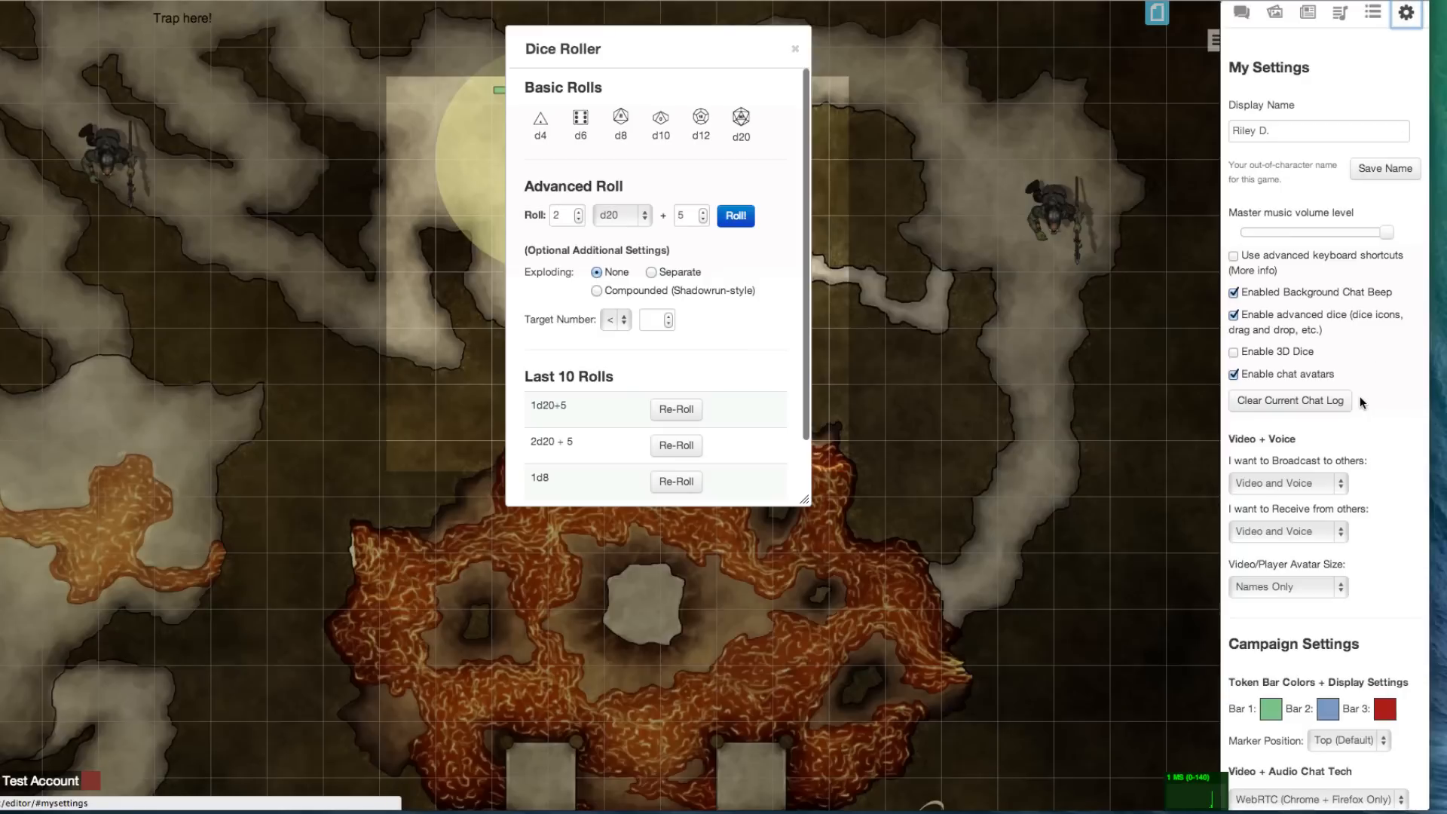
pyautogui.scroll(-4, 1358, 382)
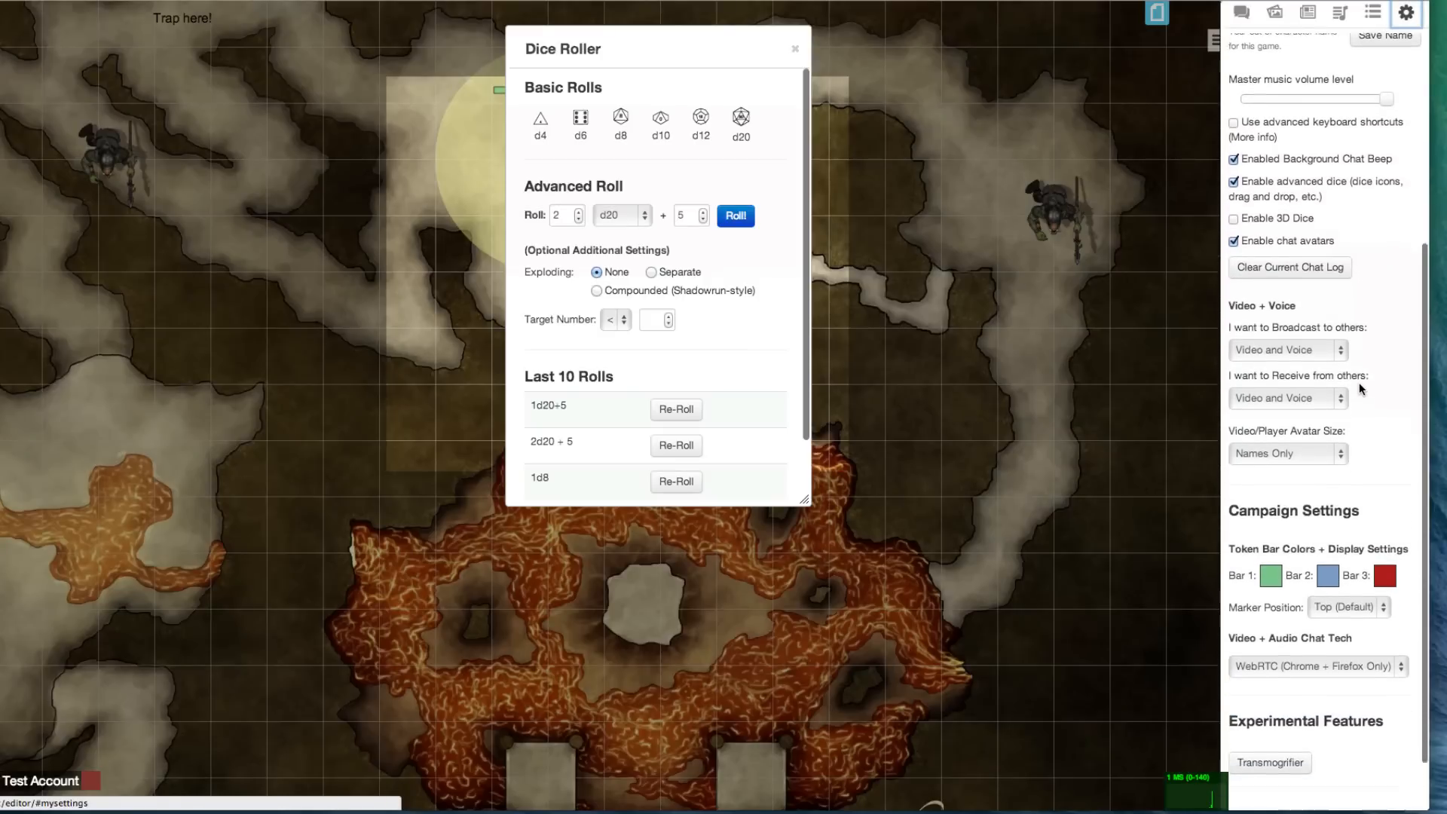
pyautogui.scroll(5, 1359, 382)
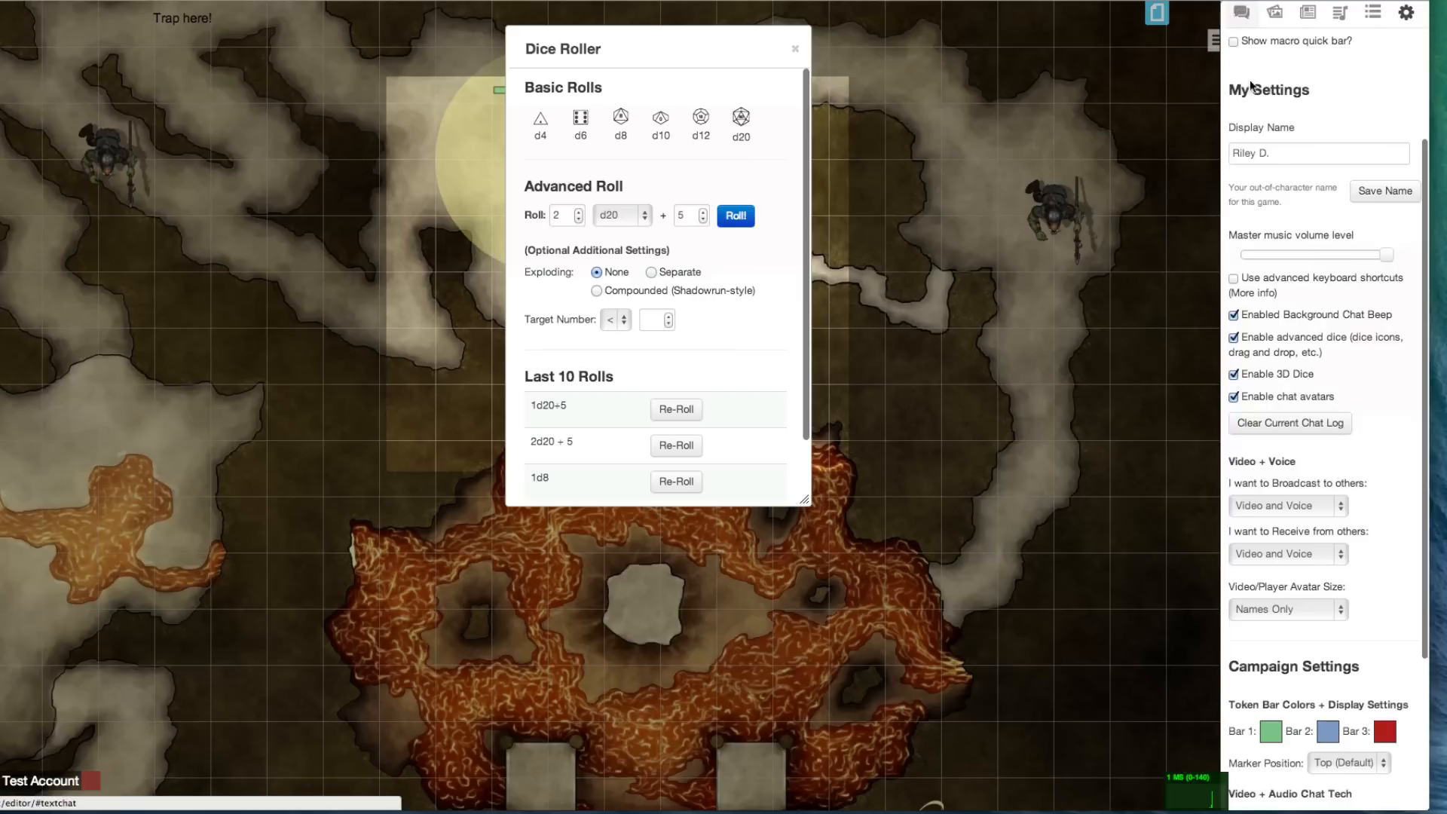
pyautogui.click(1241, 12)
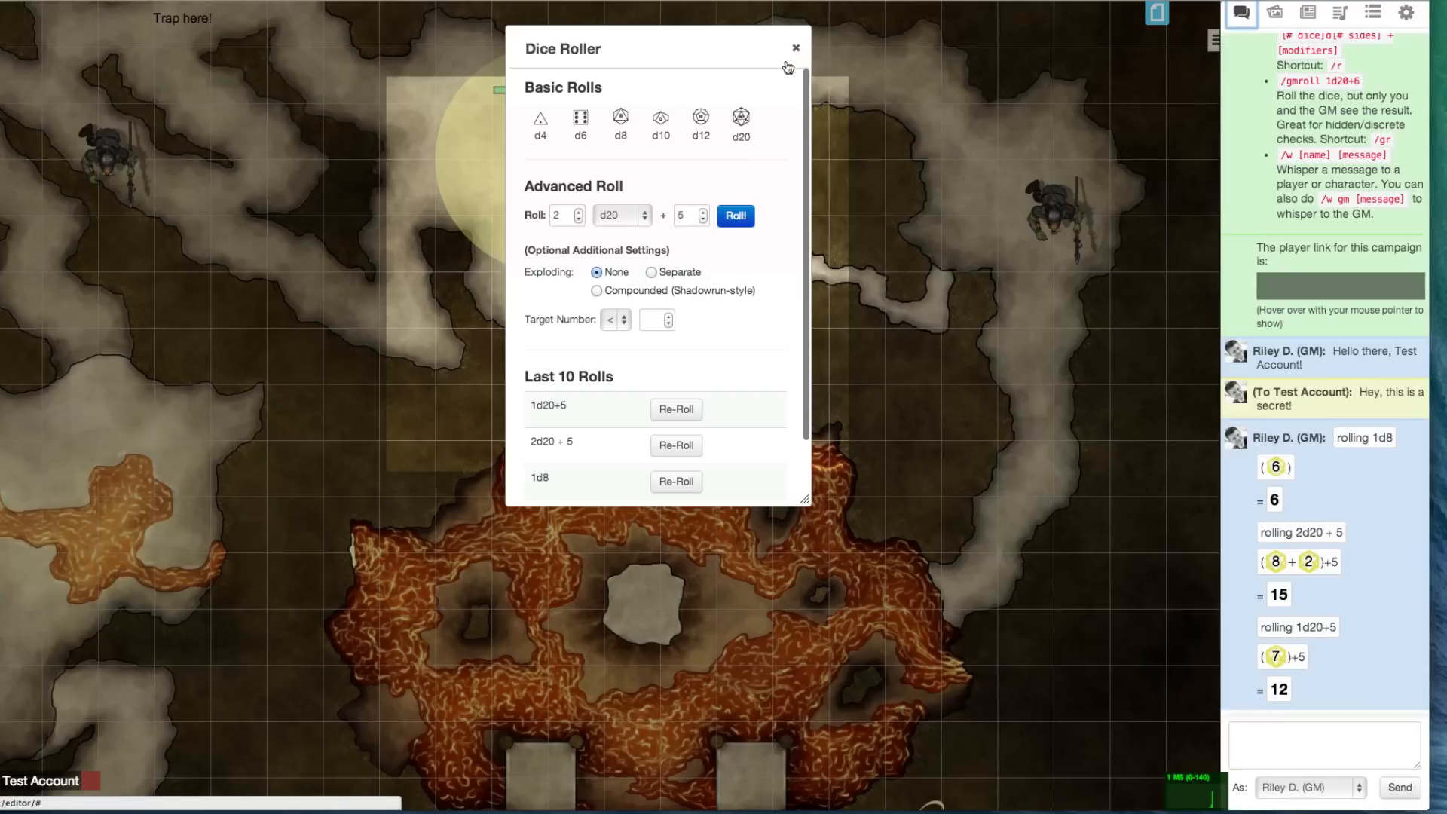
# Step: Roll a basic d20, move the Dice Roller off the goblins and close it
pyautogui.click(749, 126)
pyautogui.moveTo(736, 54); pyautogui.dragTo(1129, 202)
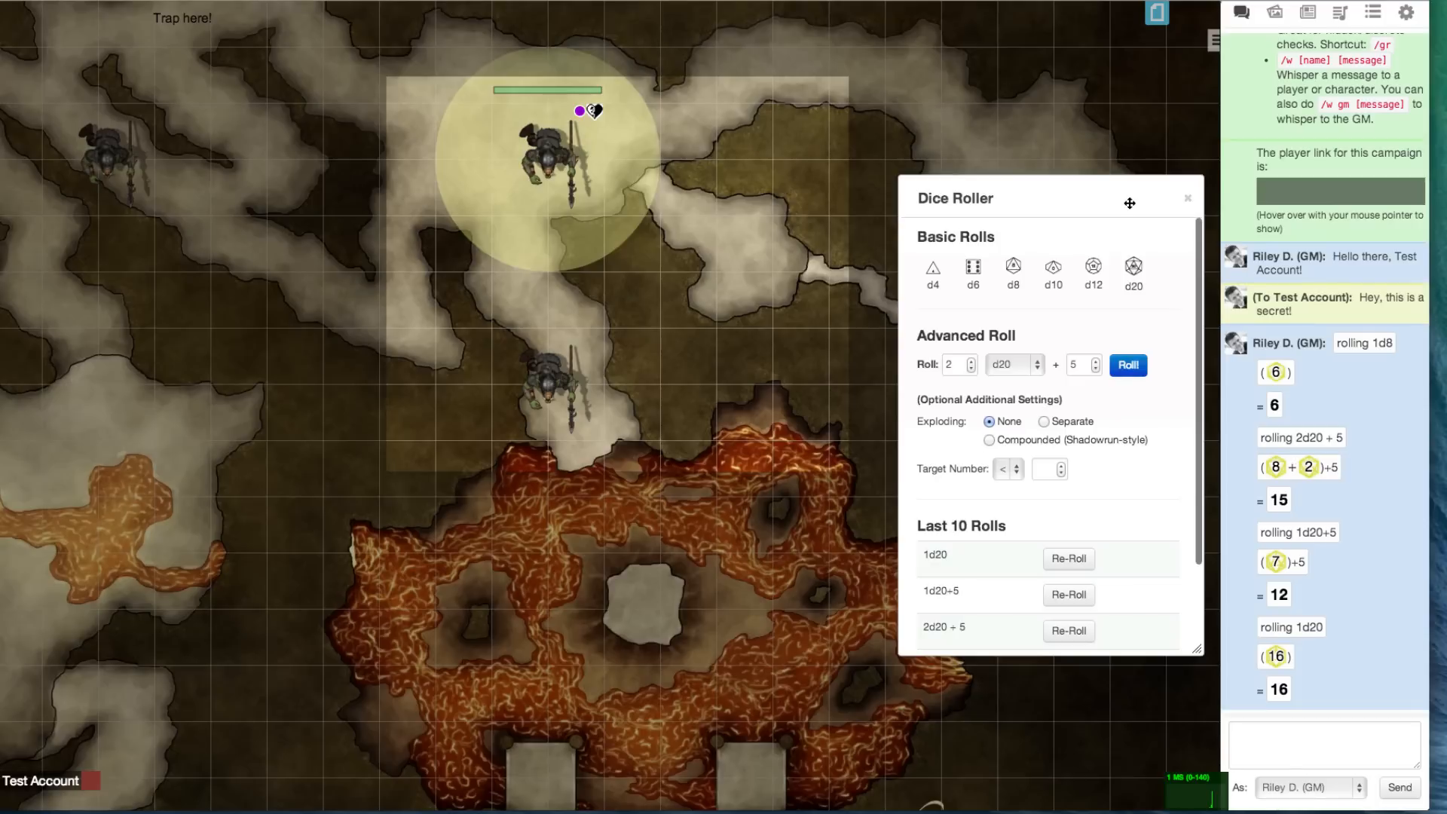
pyautogui.click(1188, 198)
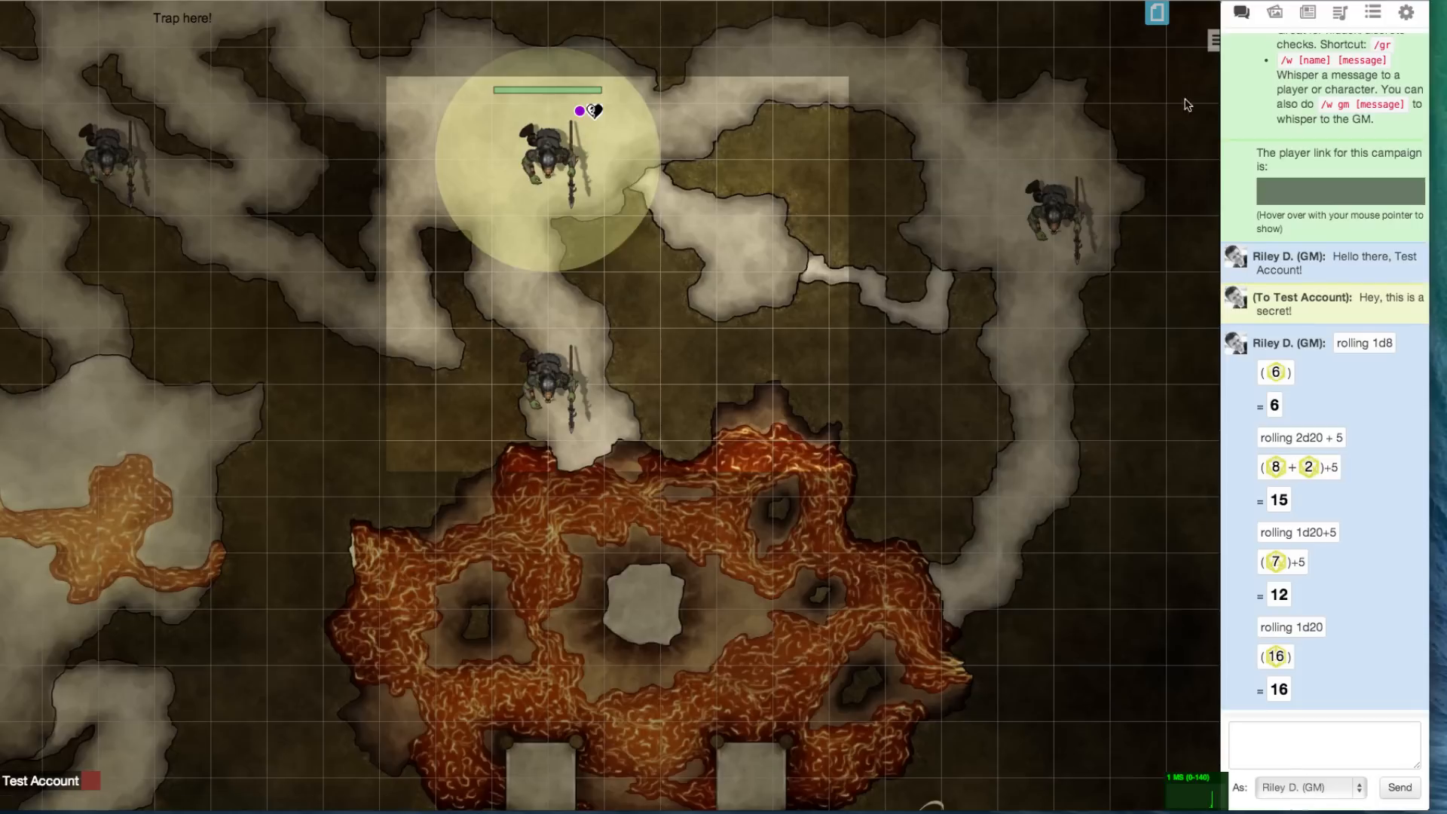
# Step: Add a new character to the journal and name it "Castle Guard"
pyautogui.click(1304, 27)
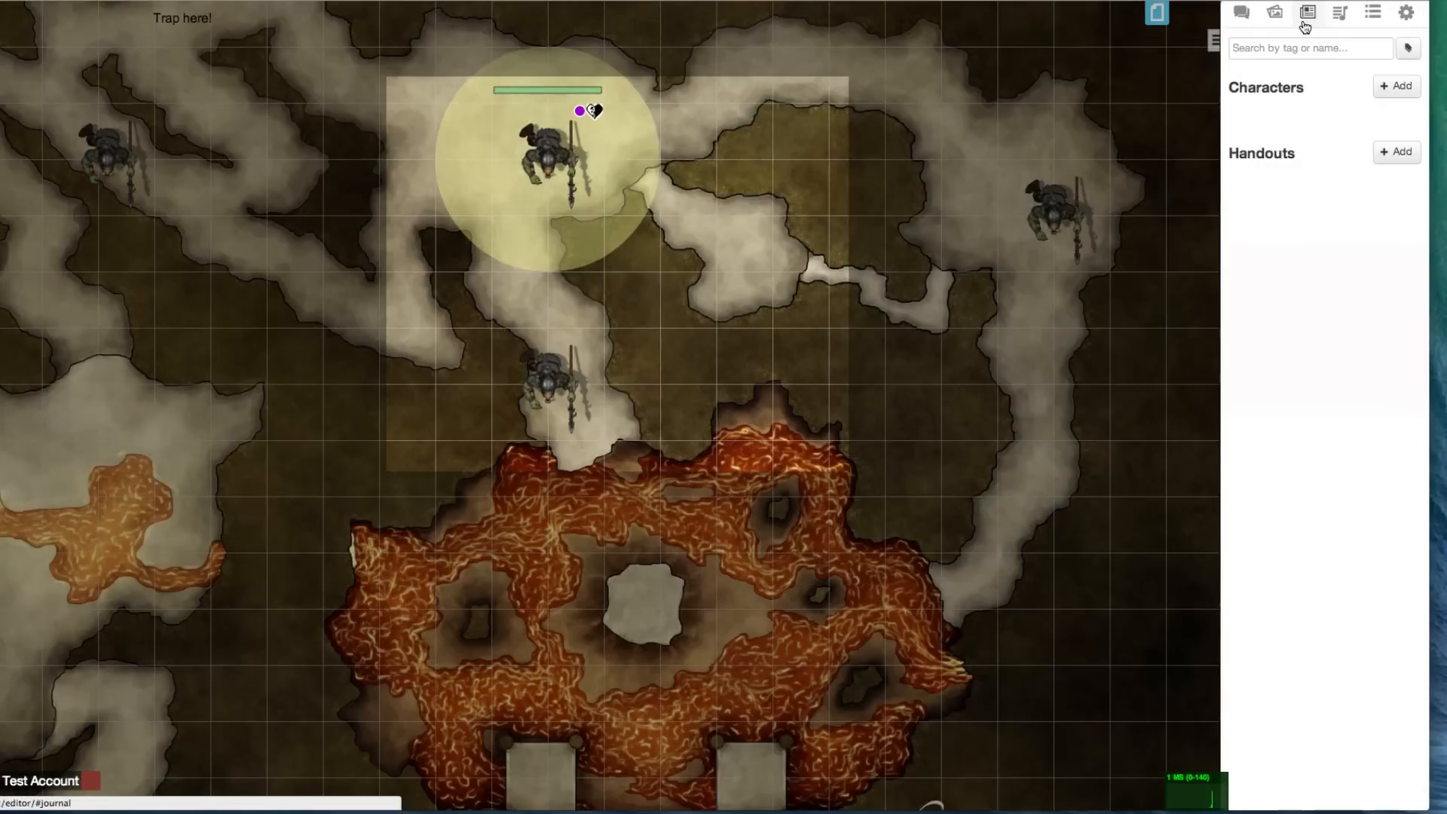
pyautogui.click(1397, 88)
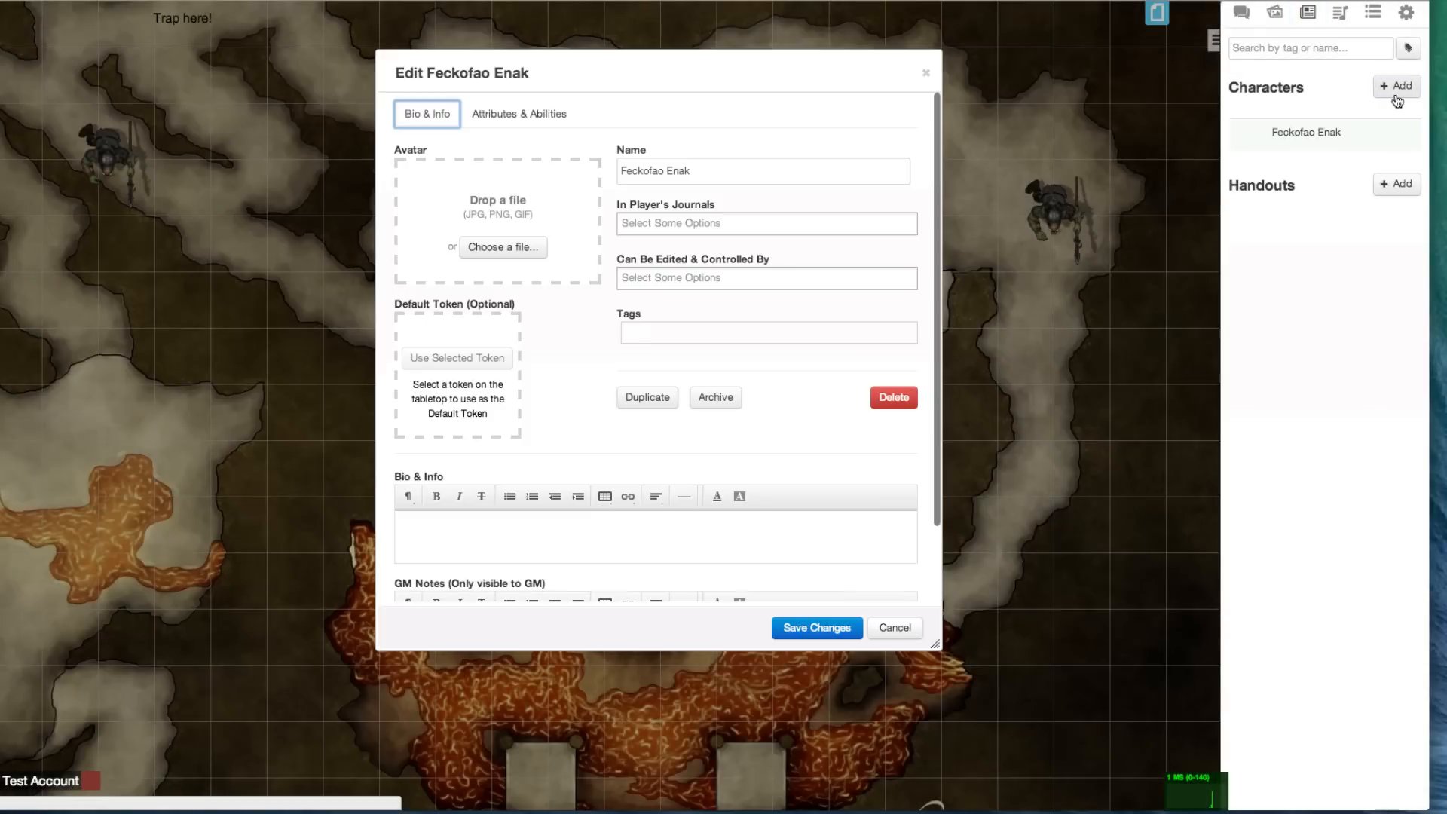
pyautogui.tripleClick(748, 174)
pyautogui.write('Castle Guard')
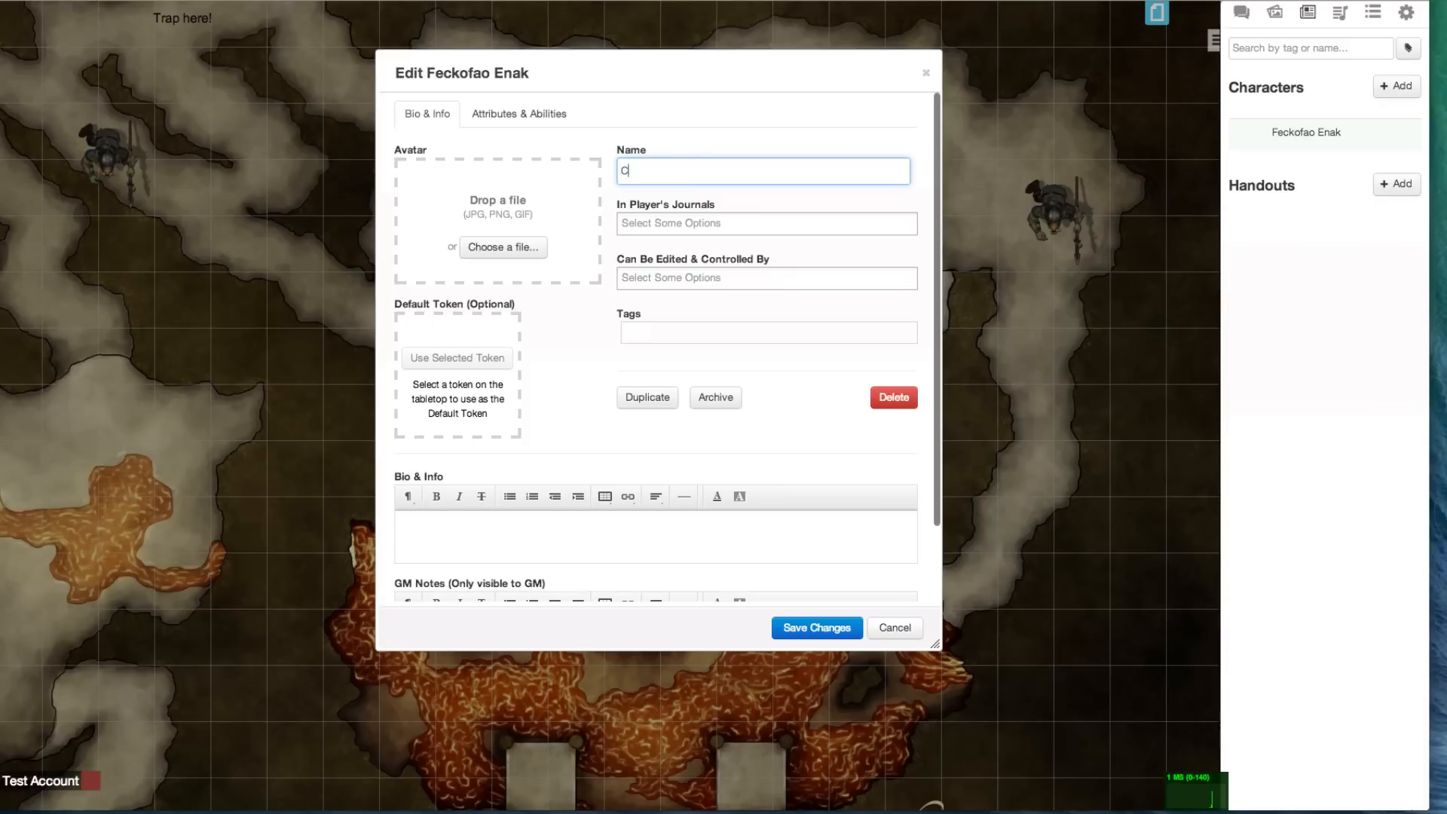
# Step: Search the Portraits art for "guard" and set the first library image as the Castle Guard's avatar
pyautogui.click(1274, 12)
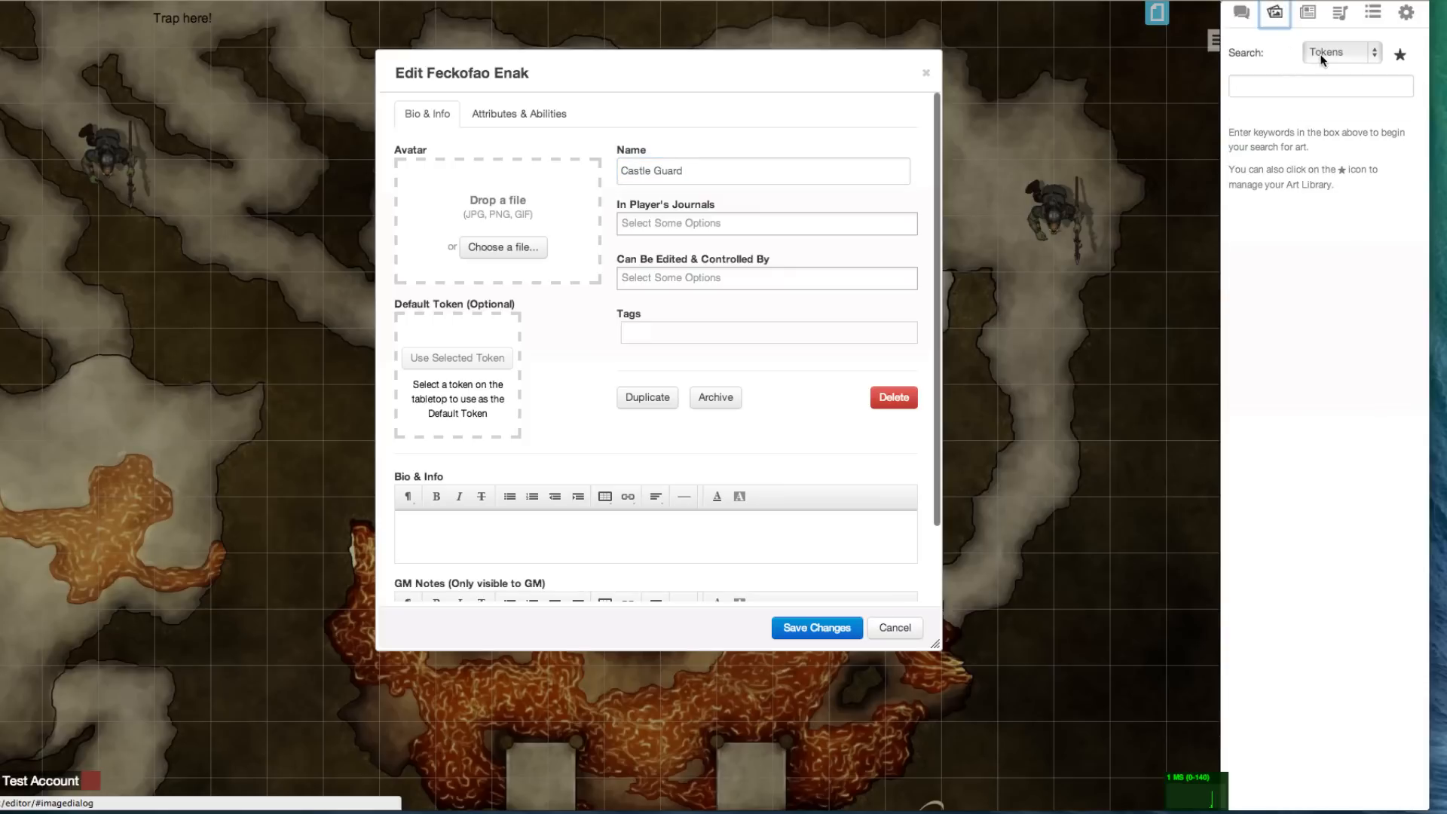
pyautogui.click(1342, 52)
pyautogui.click(1296, 69)
pyautogui.write('guard')
pyautogui.scroll(-1, 1300, 208)
pyautogui.moveTo(1300, 208); pyautogui.dragTo(553, 203)
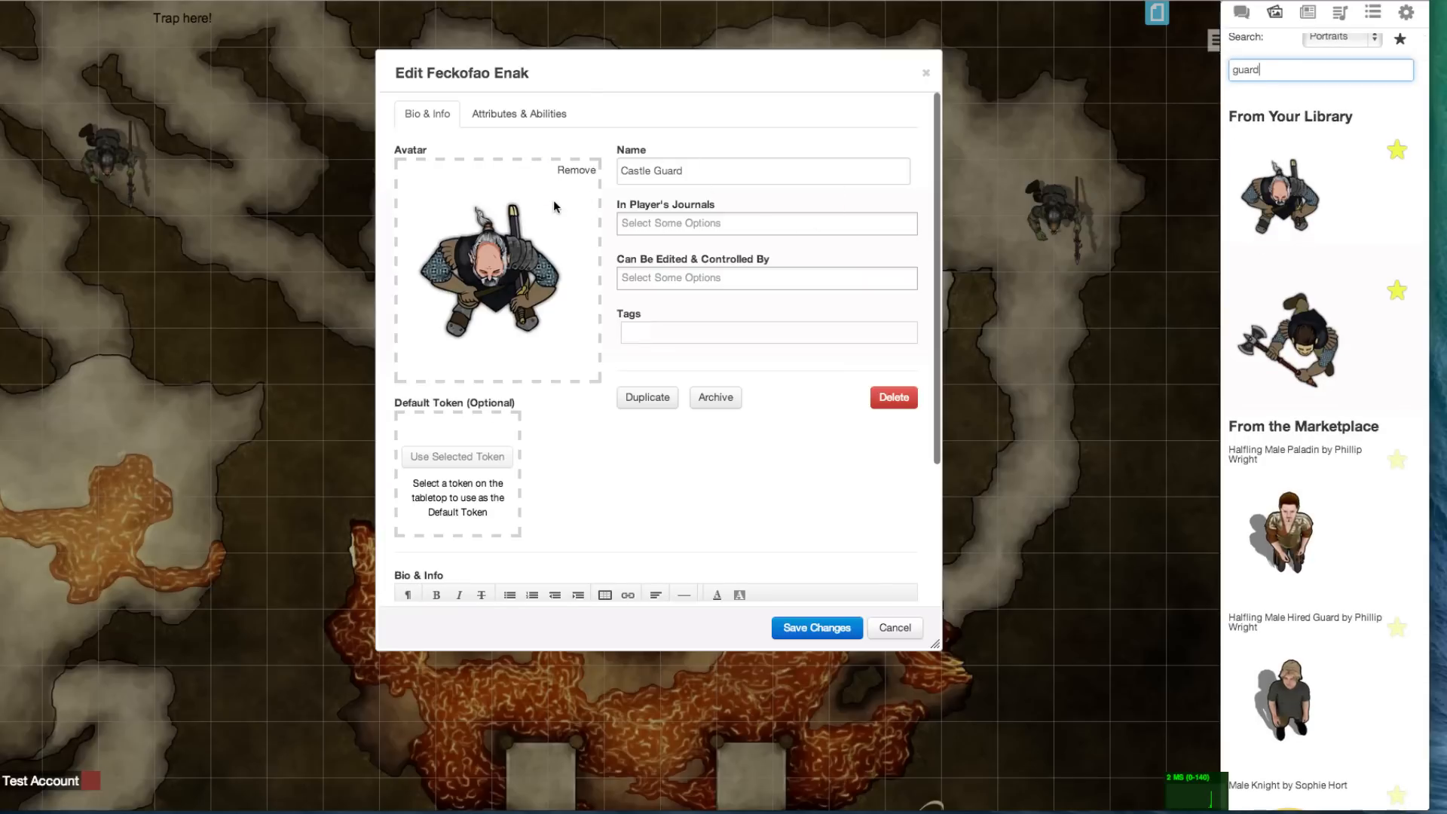
# Step: Write "All players can see this!" as the Castle Guard's Bio & Info and "Only the GM sees these!" as its GM Notes
pyautogui.scroll(-5, 554, 205)
pyautogui.click(575, 452)
pyautogui.write('All players ca')
pyautogui.press('BackSpace')
pyautogui.write('!')
pyautogui.press('Tab')
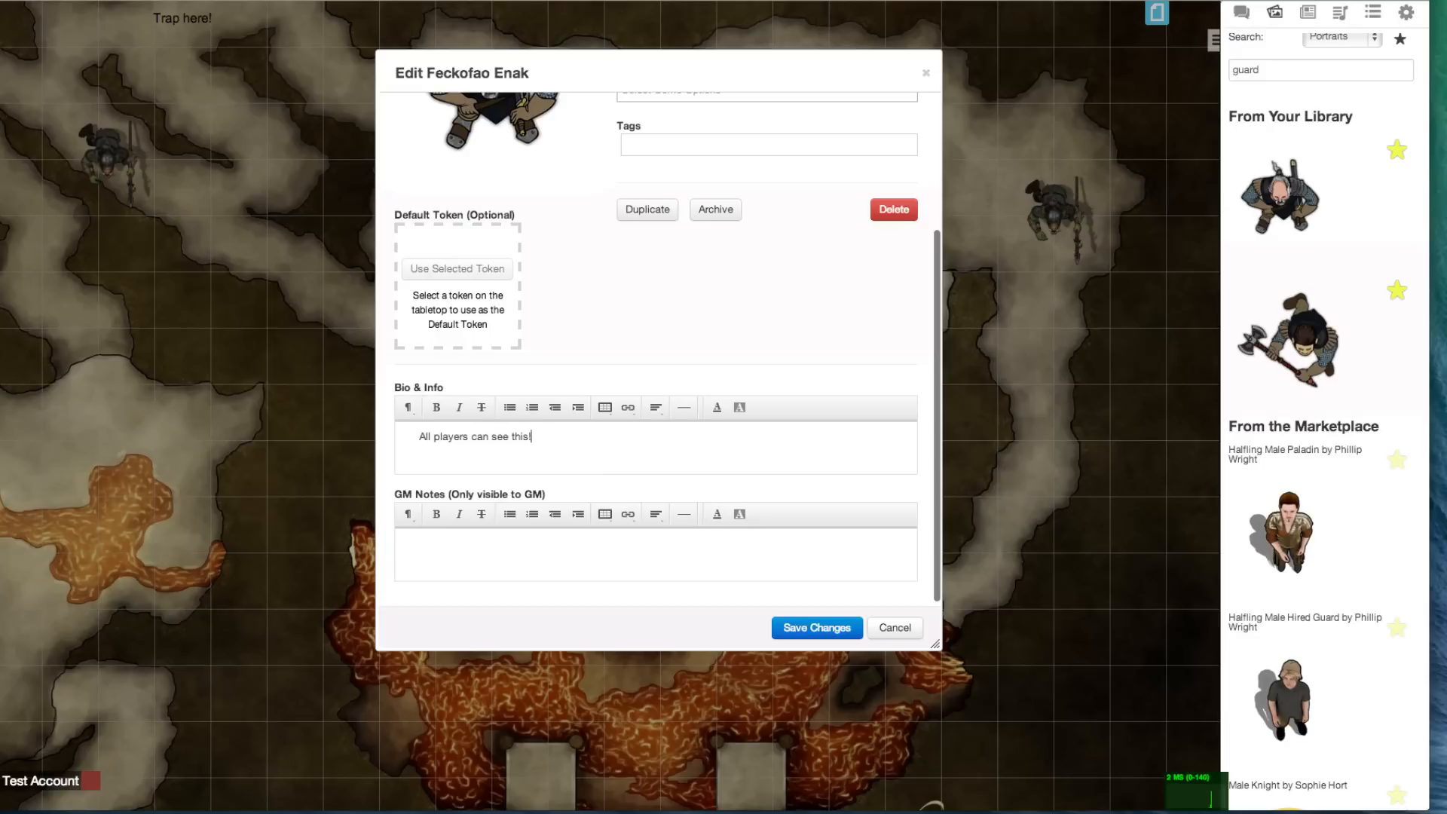
pyautogui.click(567, 576)
pyautogui.write('Only the GM sees these!')
# Step: Put the Castle Guard in Test Account's journal and let Test Account edit and control it
pyautogui.scroll(5, 616, 553)
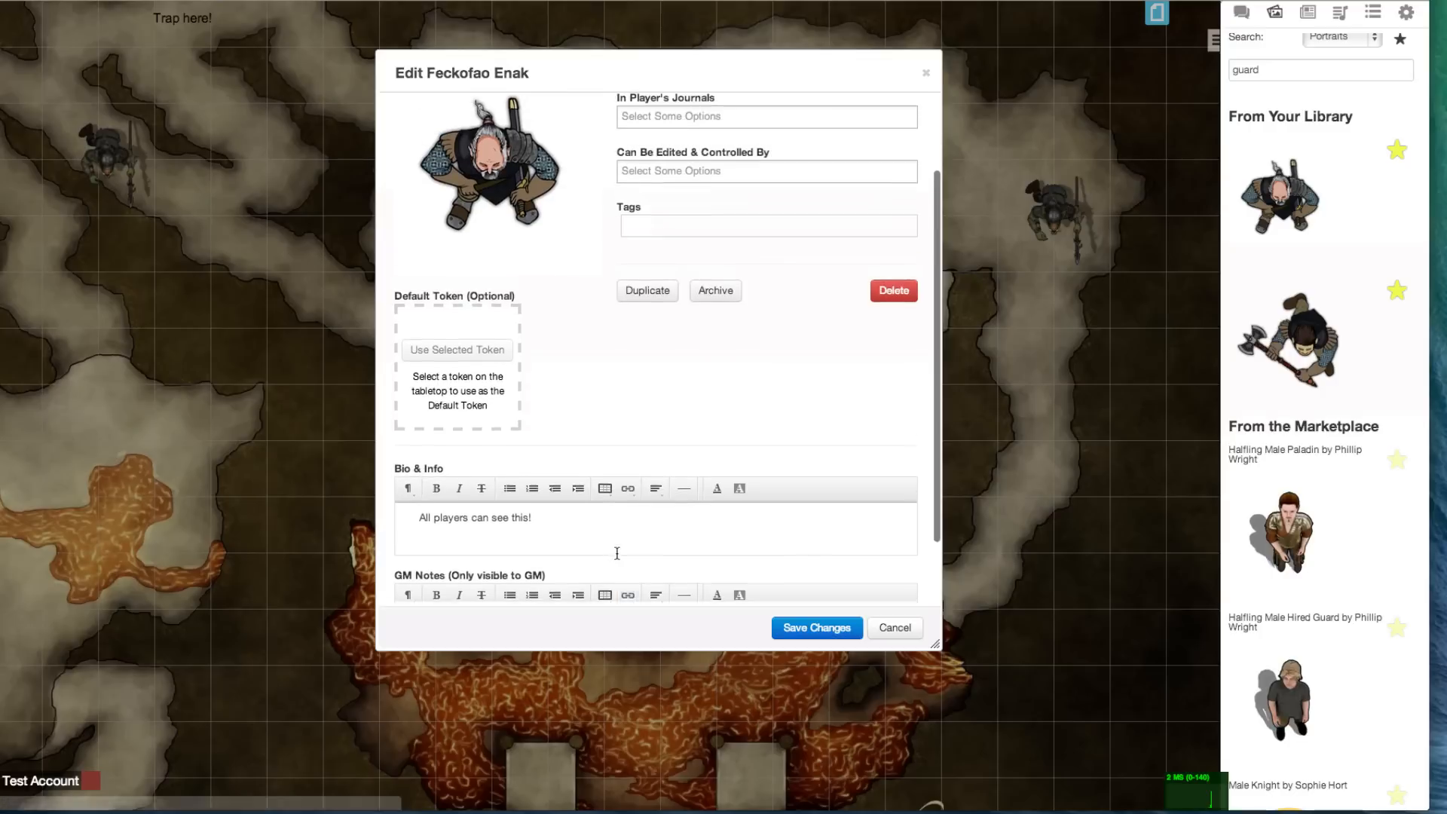
pyautogui.click(708, 192)
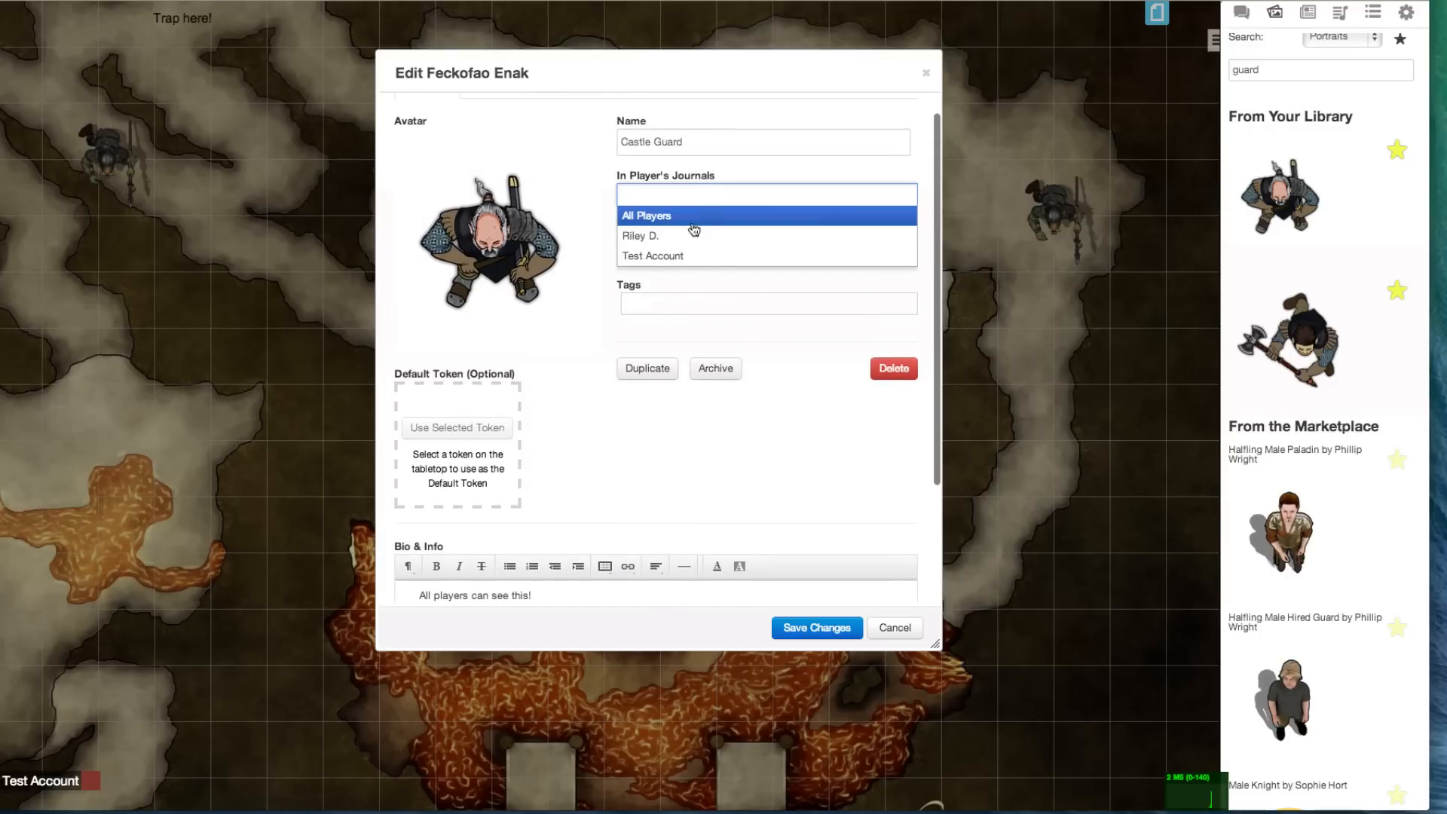
pyautogui.click(686, 255)
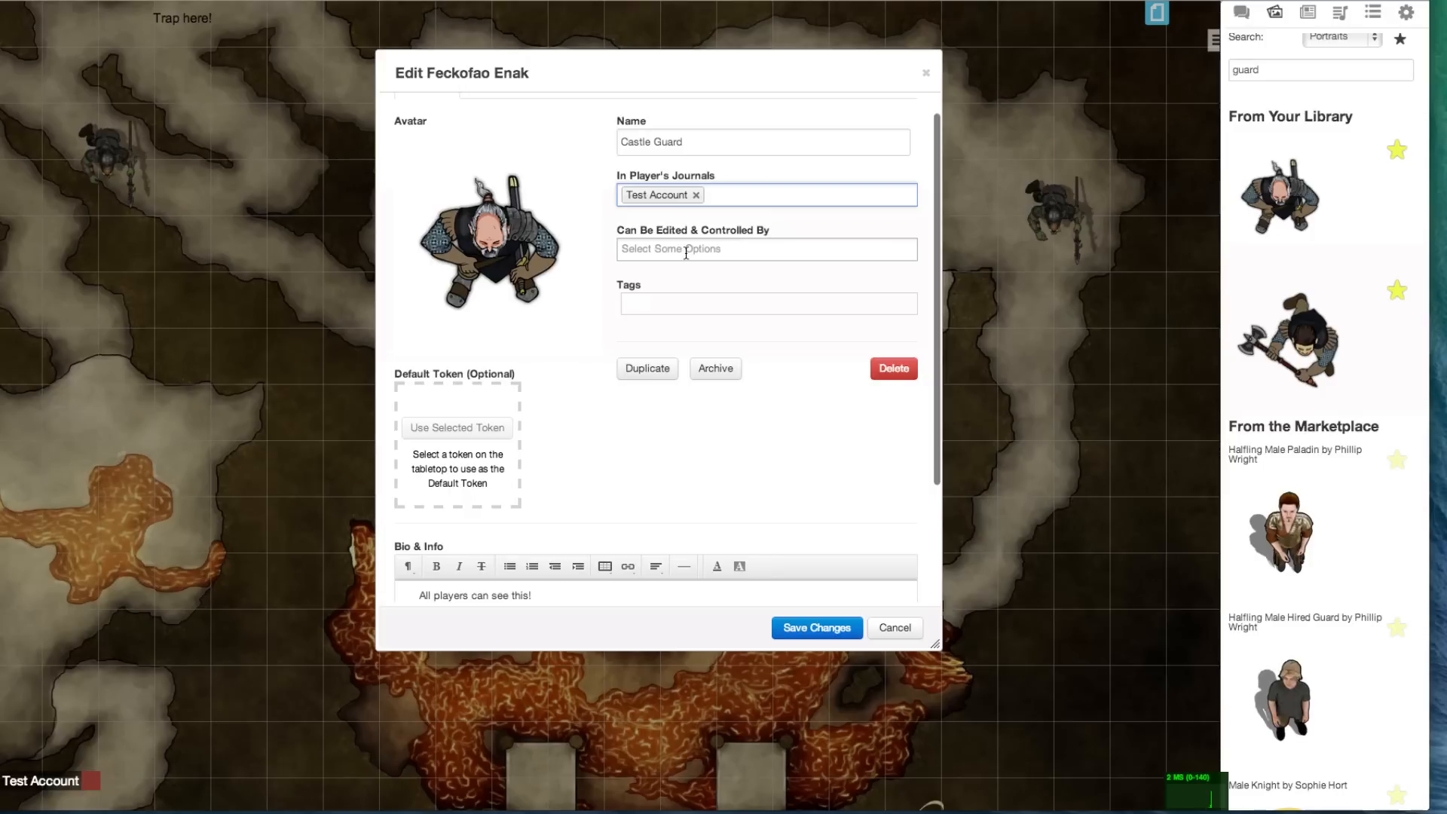
pyautogui.click(686, 252)
pyautogui.write('Test')
pyautogui.press('Return')
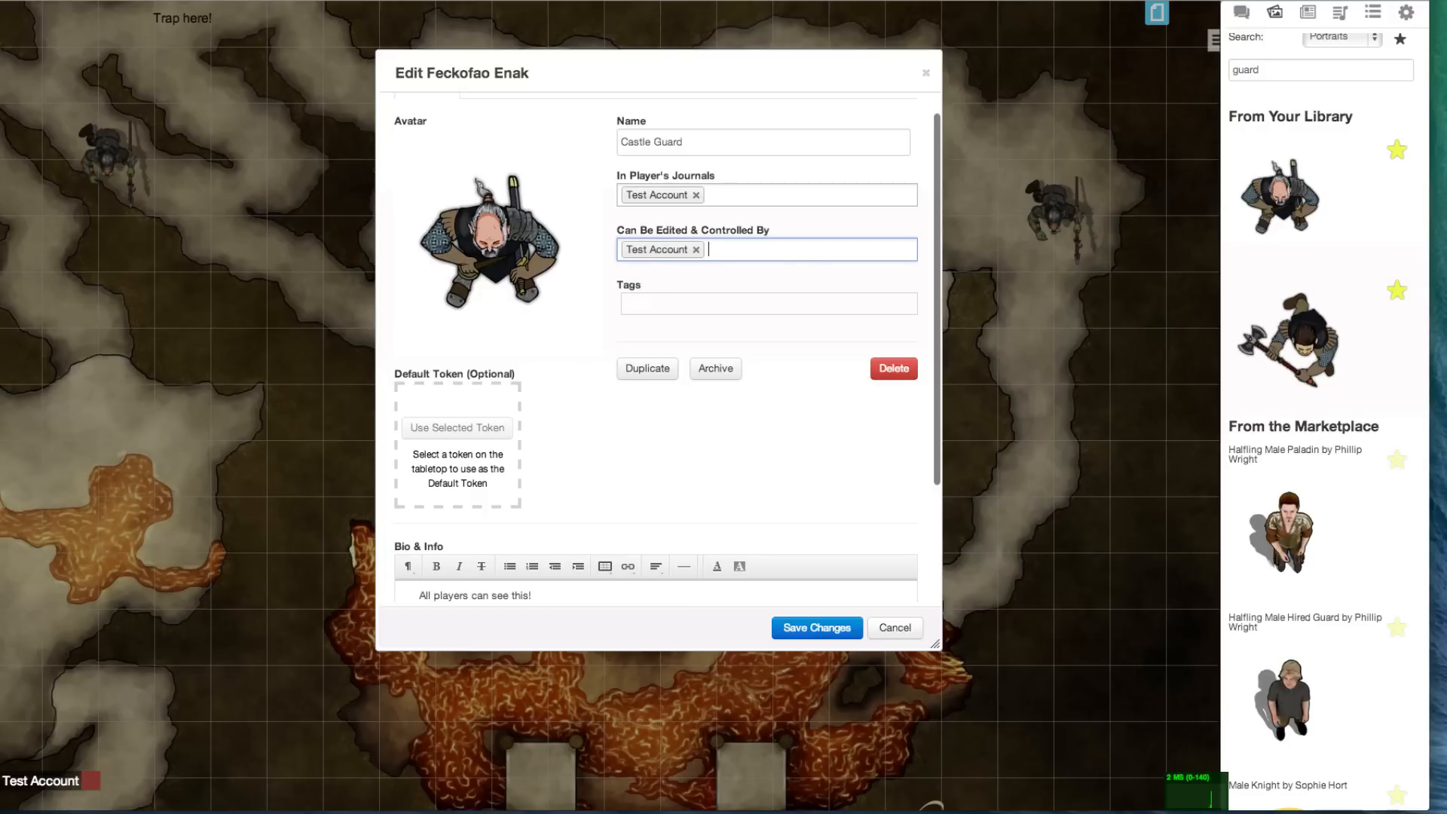
# Step: Add the attributes Intellect with current value 10 and Hitpoints with current 20 and maximum 20 to the Castle Guard
pyautogui.scroll(2, 609, 211)
pyautogui.click(546, 123)
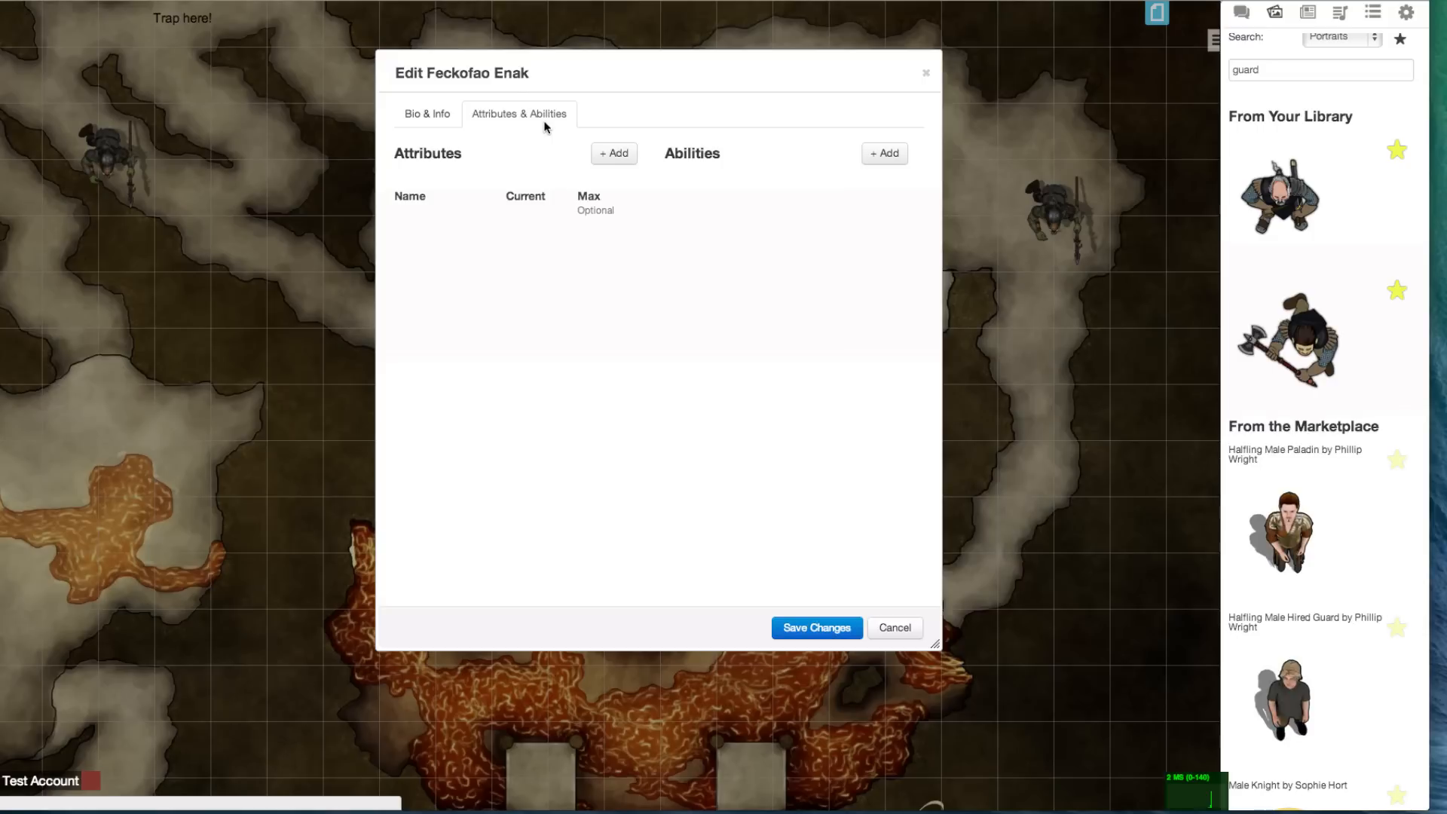
pyautogui.click(614, 153)
pyautogui.write('Intellect')
pyautogui.press('Tab')
pyautogui.click(615, 153)
pyautogui.write('Hitpoints')
pyautogui.press('Tab')
pyautogui.write('20')
pyautogui.press('Tab')
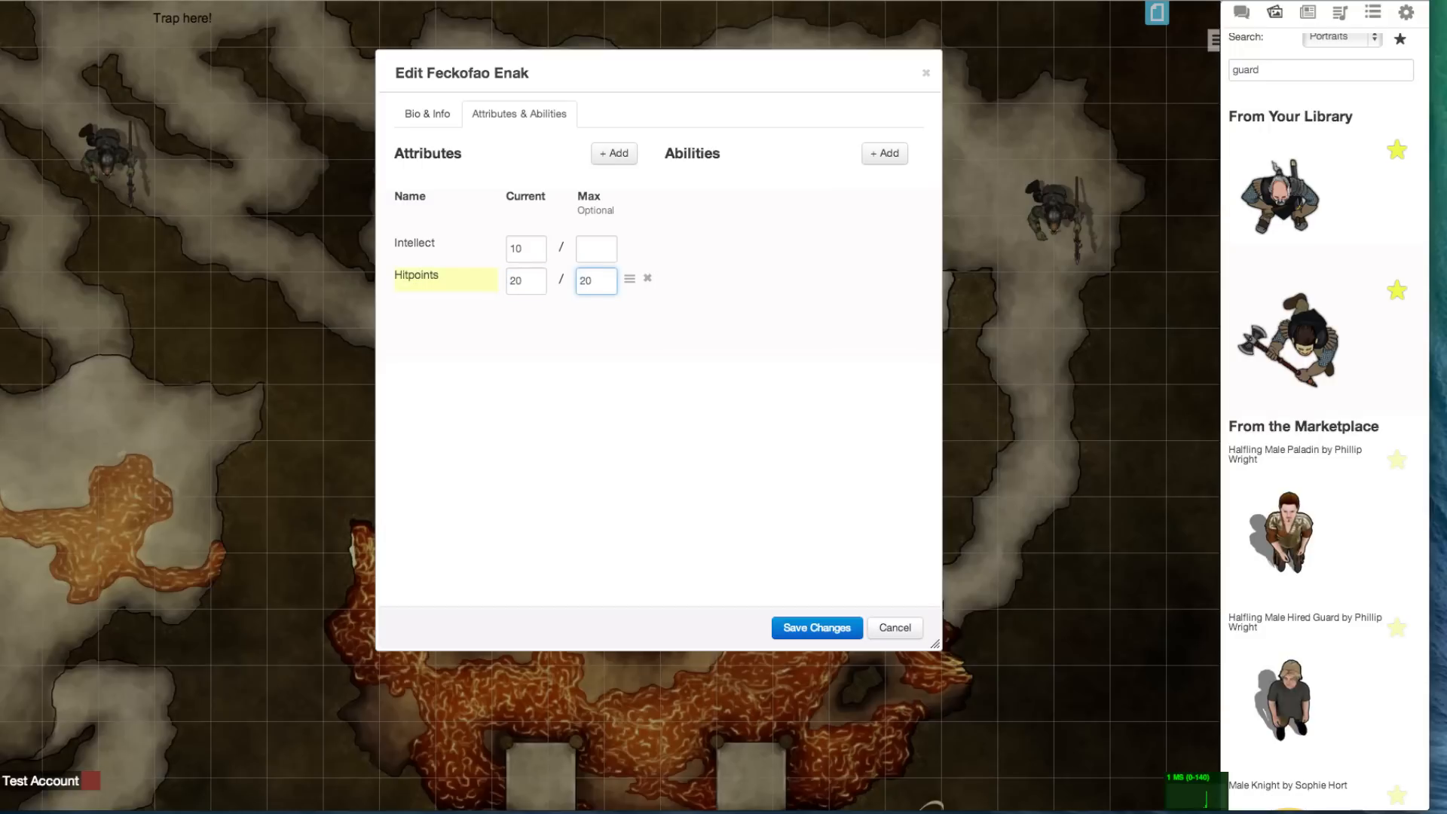
# Step: Add an ability named "main_attack" to the Castle Guard with the macro "/roll 1d20+5"
pyautogui.click(884, 157)
pyautogui.click(866, 191)
pyautogui.doubleClick(779, 197)
pyautogui.write('main_attak')
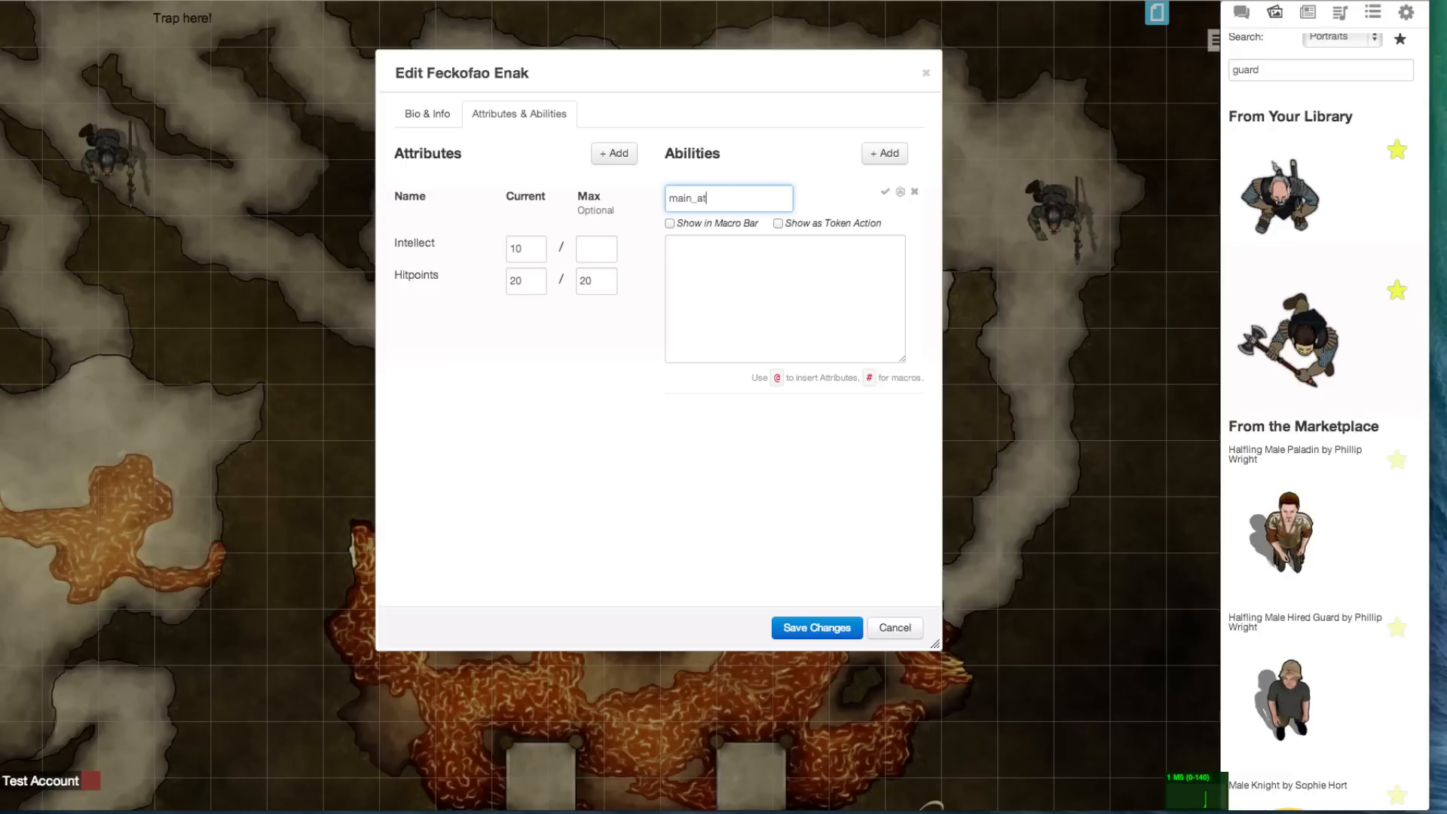
pyautogui.click(773, 248)
pyautogui.write('/roll 1d20+5')
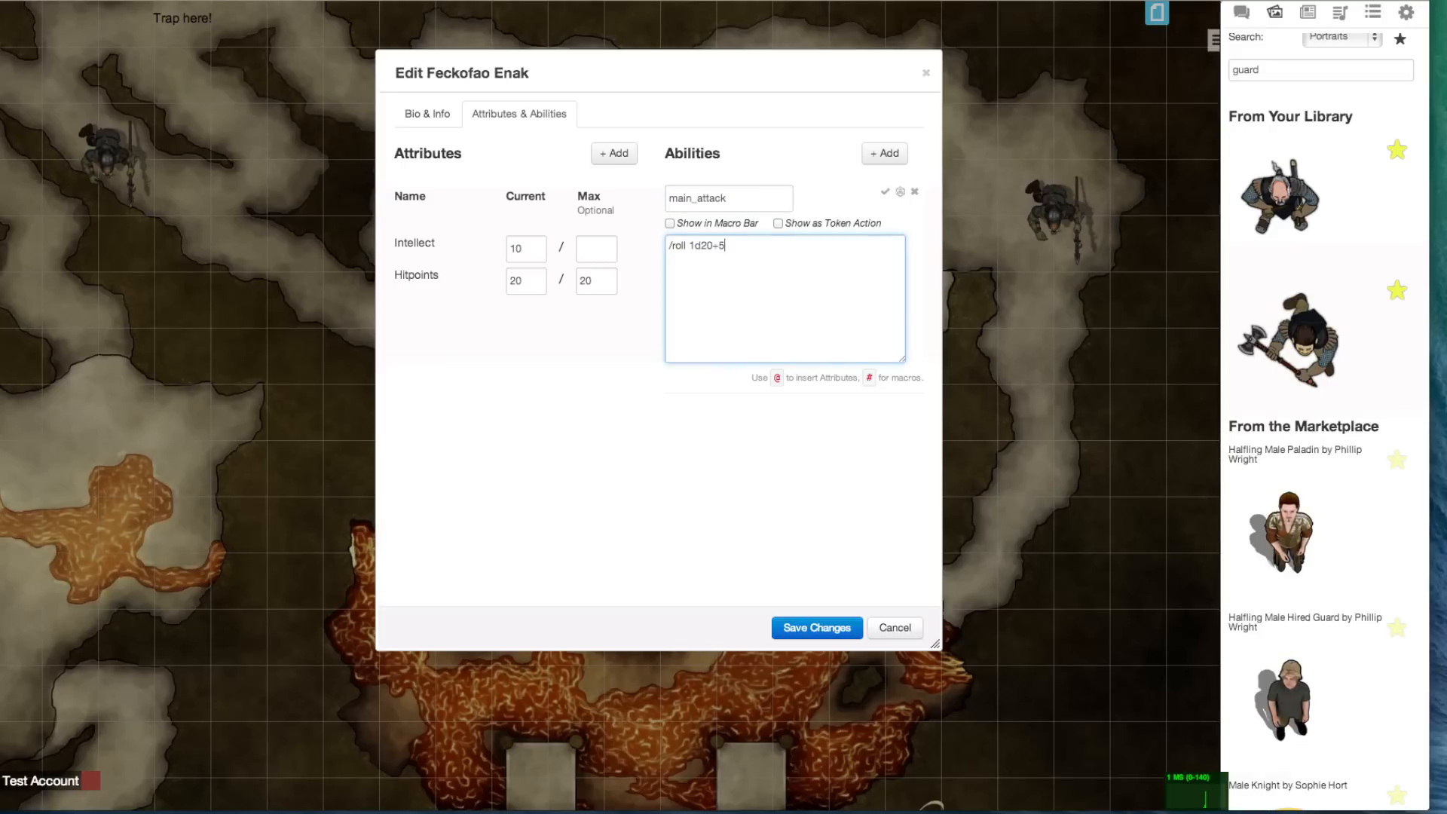
# Step: Save the Castle Guard character and place the first library guard portrait as a token in the small cave chamber east of the aura
pyautogui.click(817, 627)
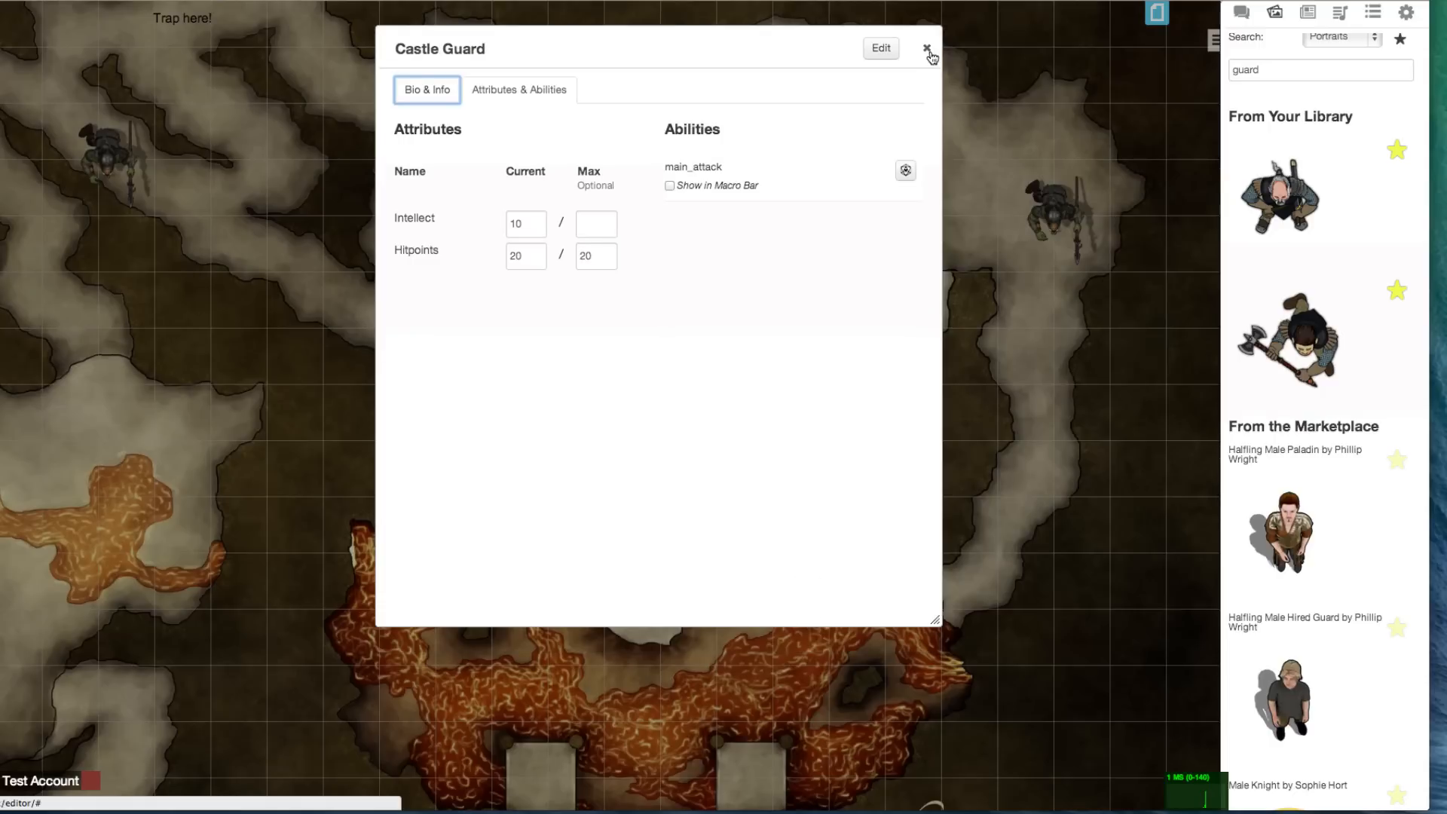
pyautogui.click(933, 54)
pyautogui.moveTo(1330, 218); pyautogui.dragTo(769, 307)
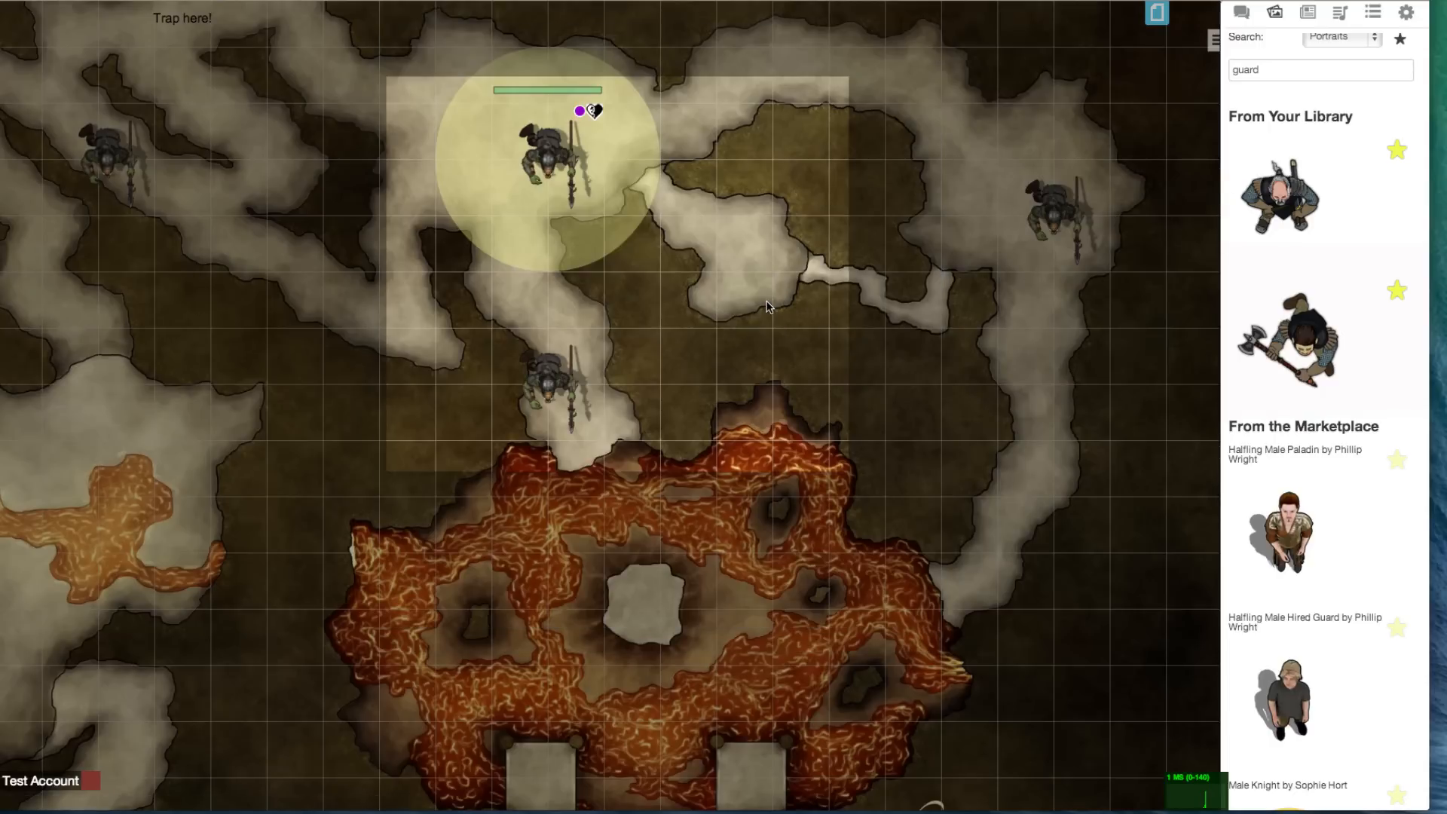
pyautogui.moveTo(798, 354); pyautogui.dragTo(744, 240)
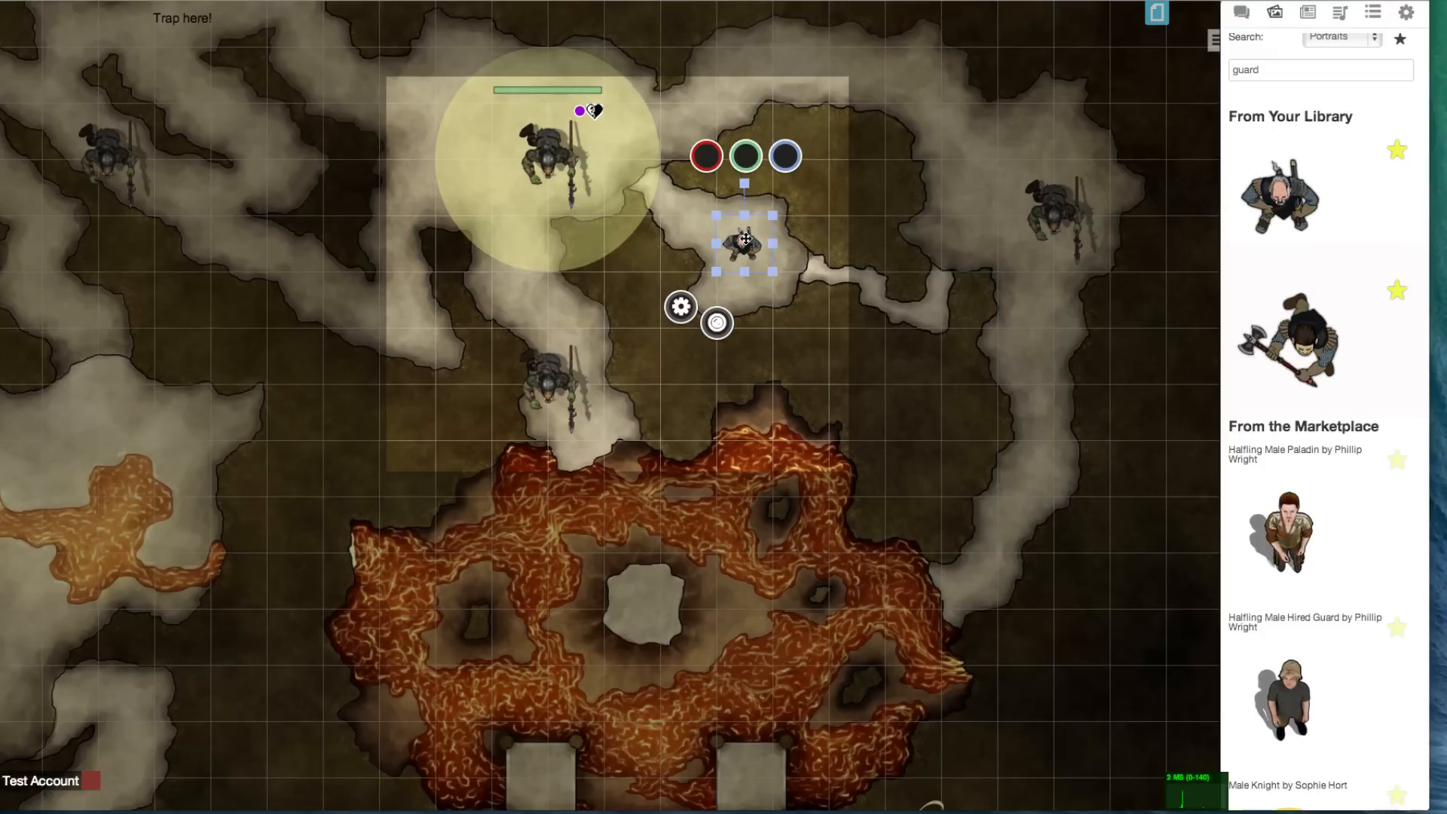
# Step: Make the new guard token represent the Castle Guard character and link its Bar 1 to Hitpoints
pyautogui.doubleClick(746, 238)
pyautogui.click(524, 143)
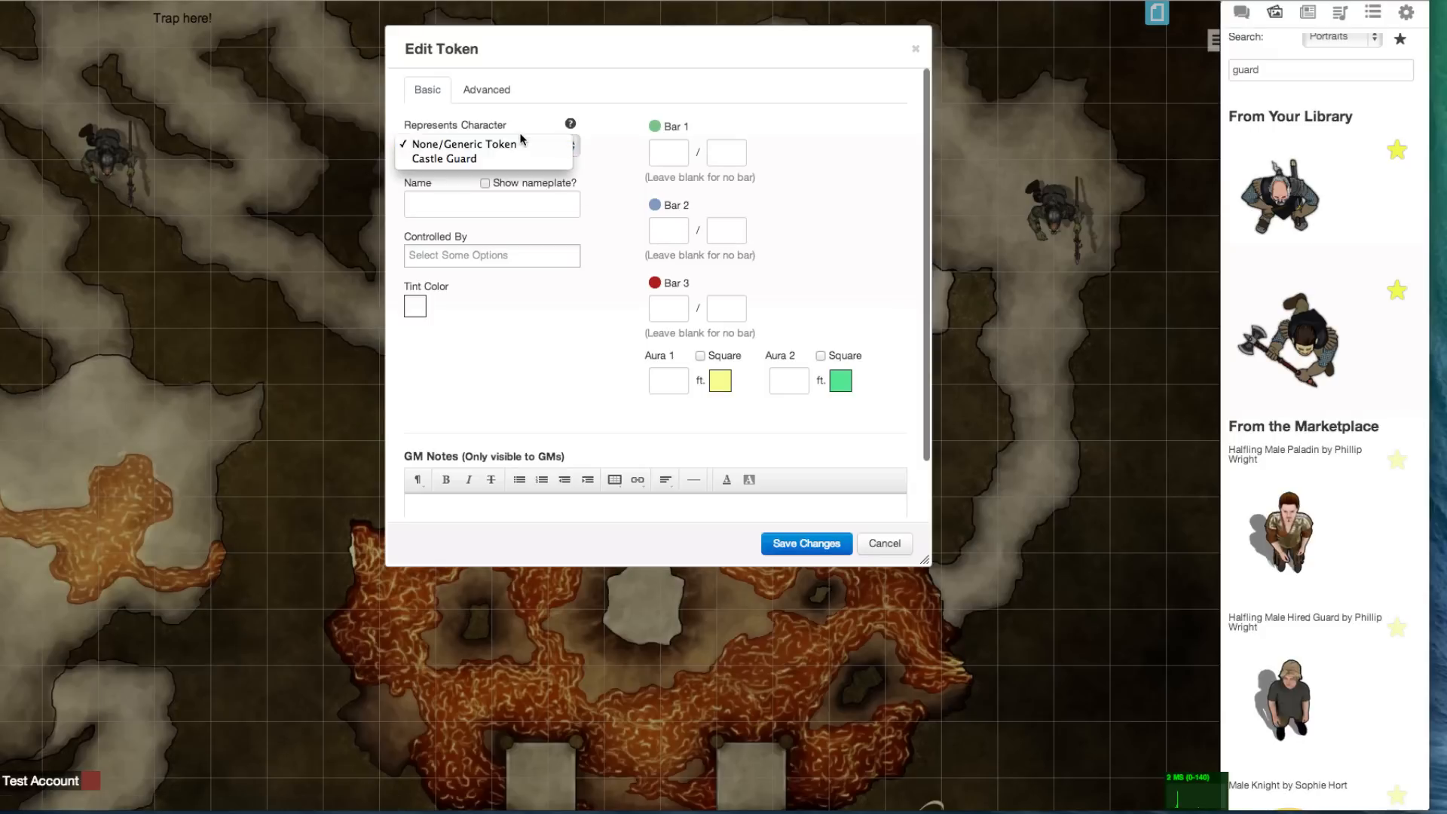
pyautogui.click(508, 161)
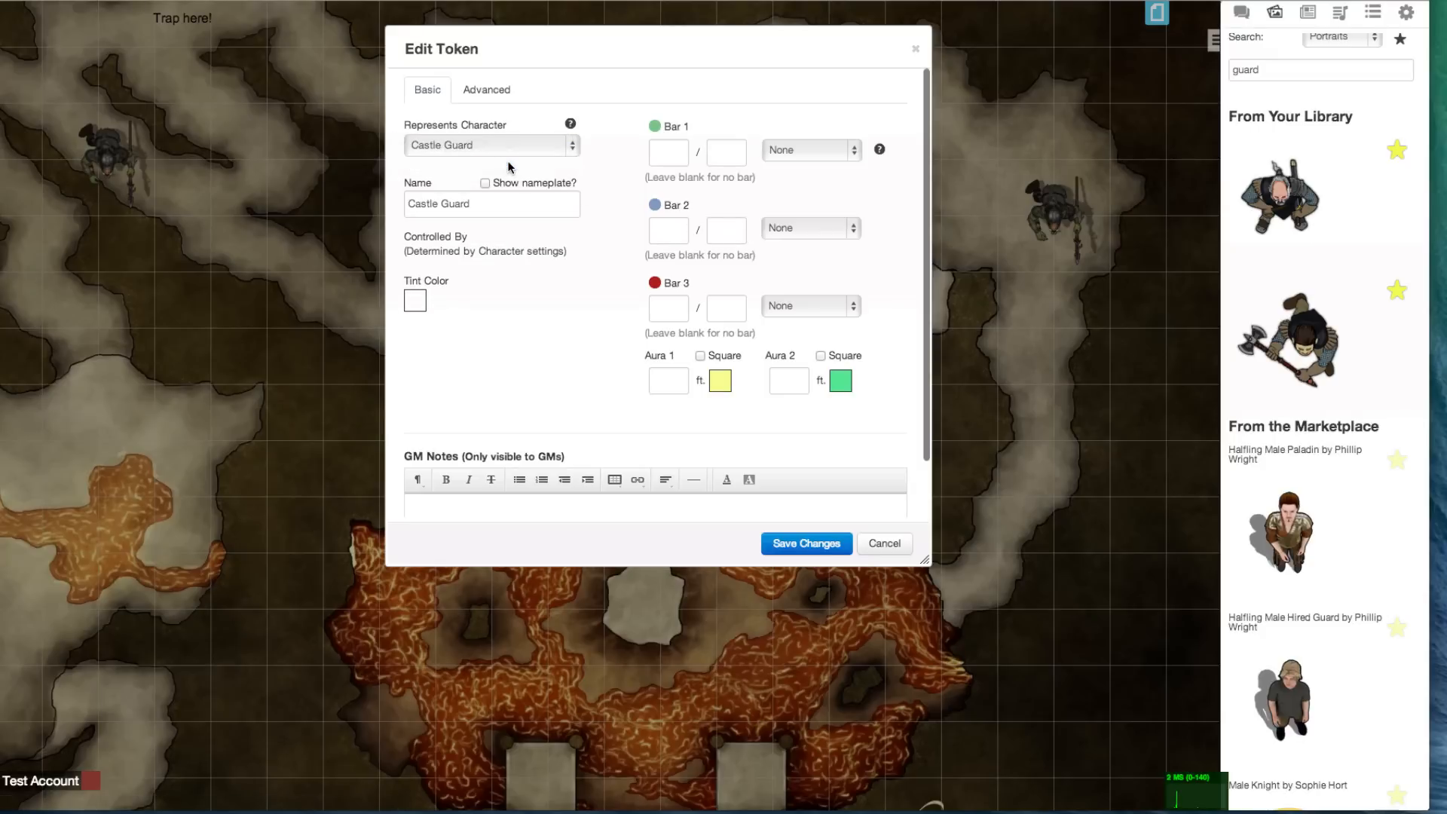
pyautogui.click(779, 151)
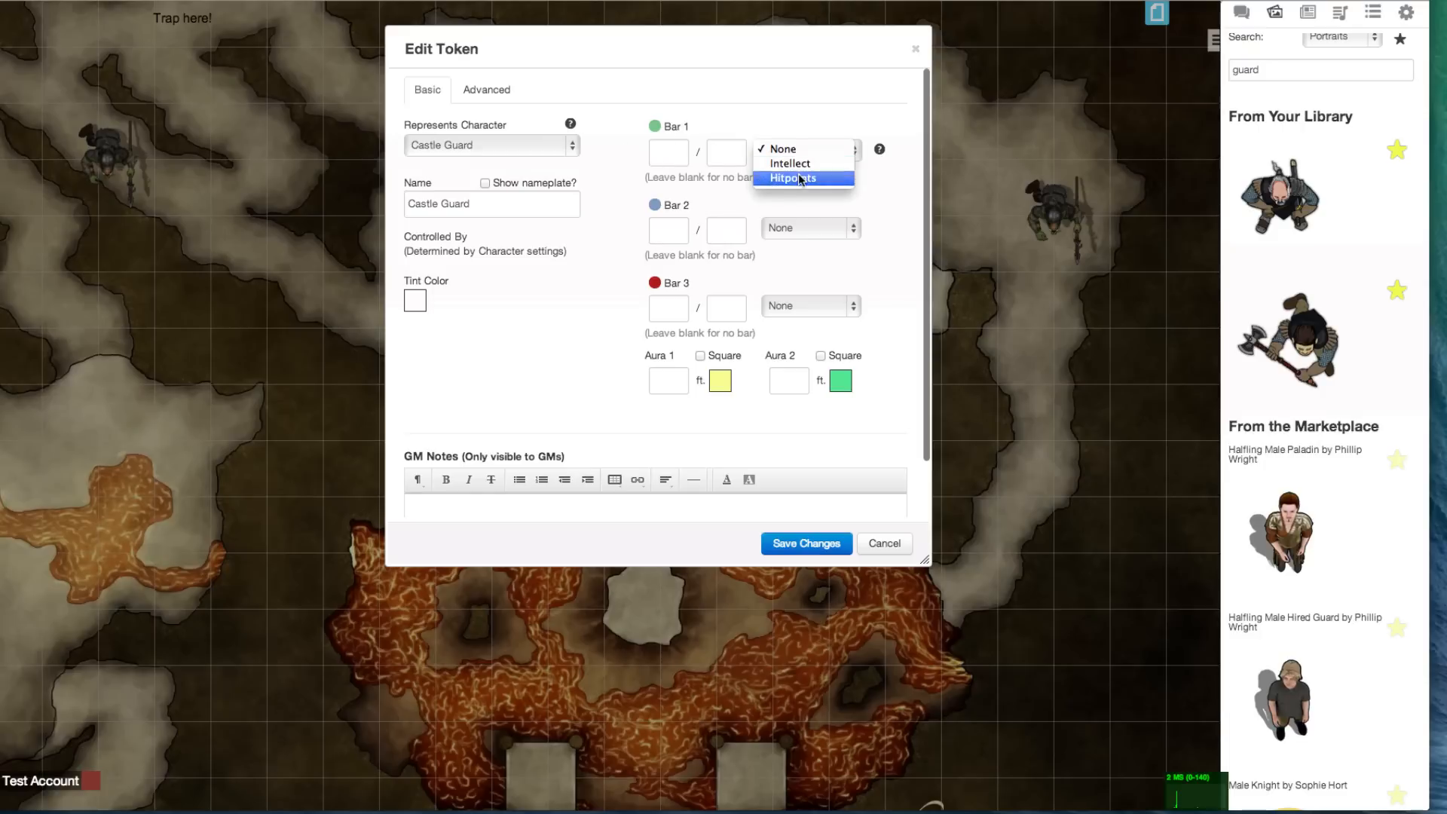
pyautogui.click(799, 178)
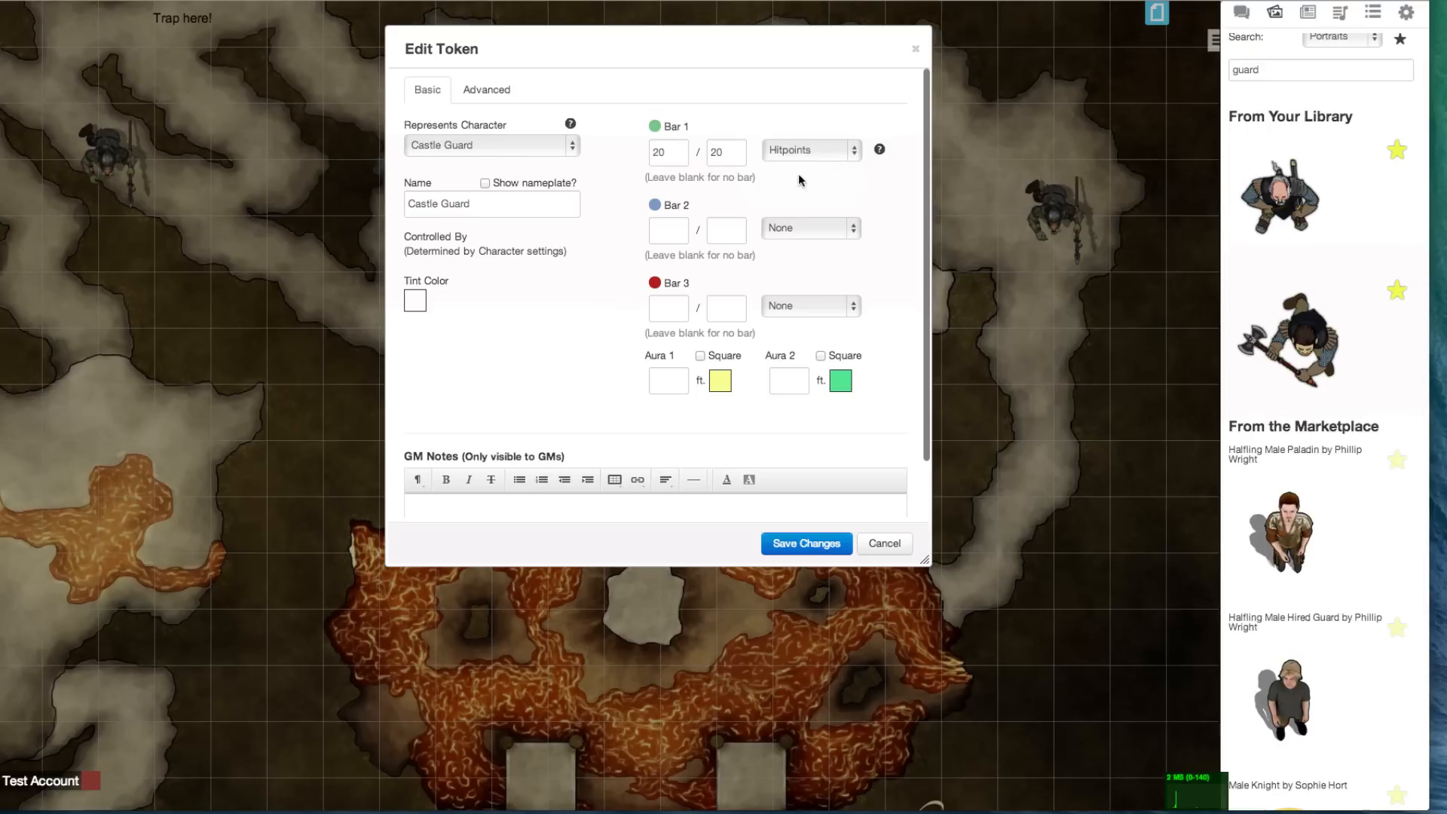
pyautogui.click(805, 544)
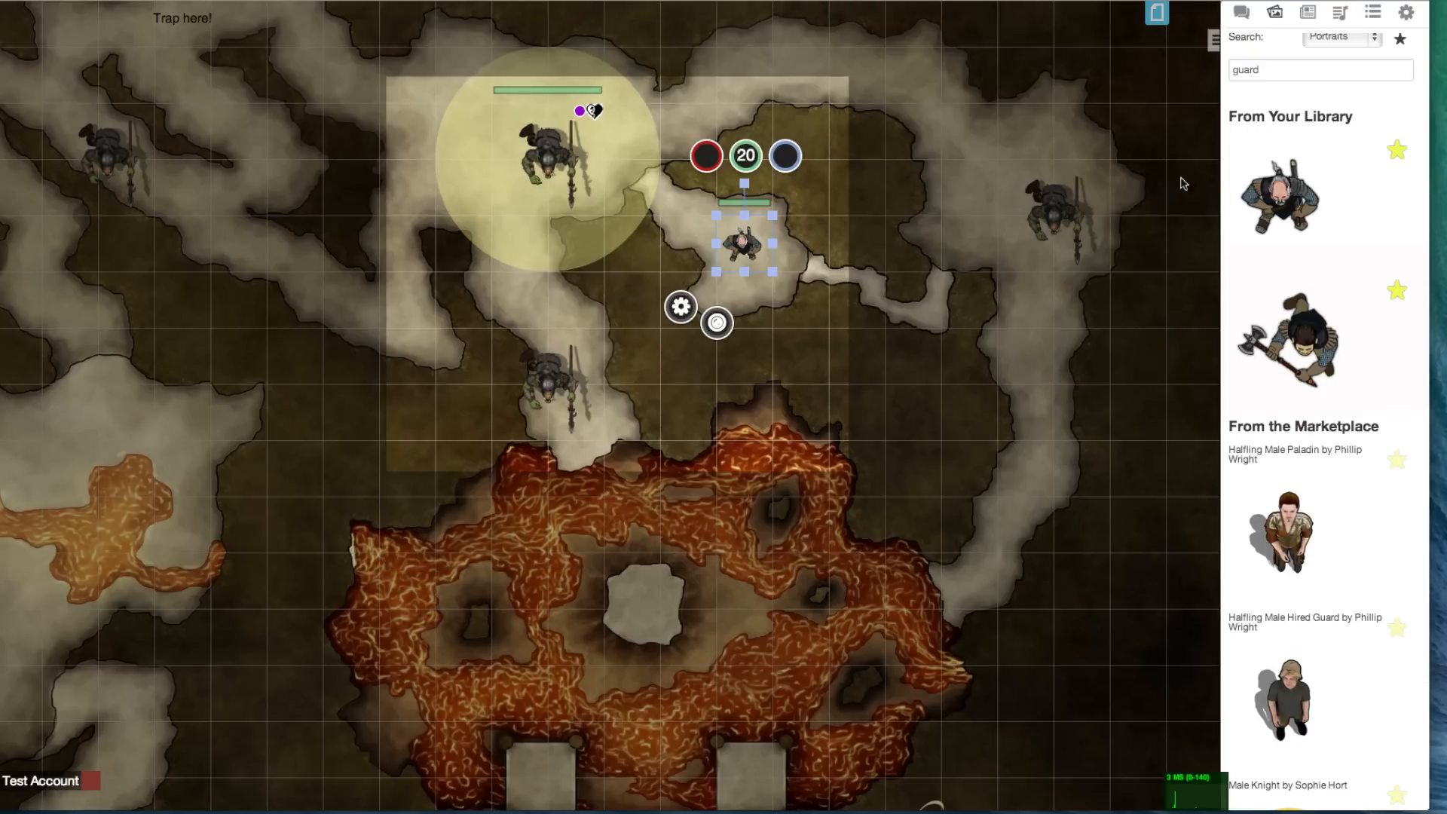
# Step: Use the selected token as the Castle Guard's default token, and place another Castle Guard from the journal inside the yellow aura
pyautogui.click(1308, 13)
pyautogui.click(1308, 139)
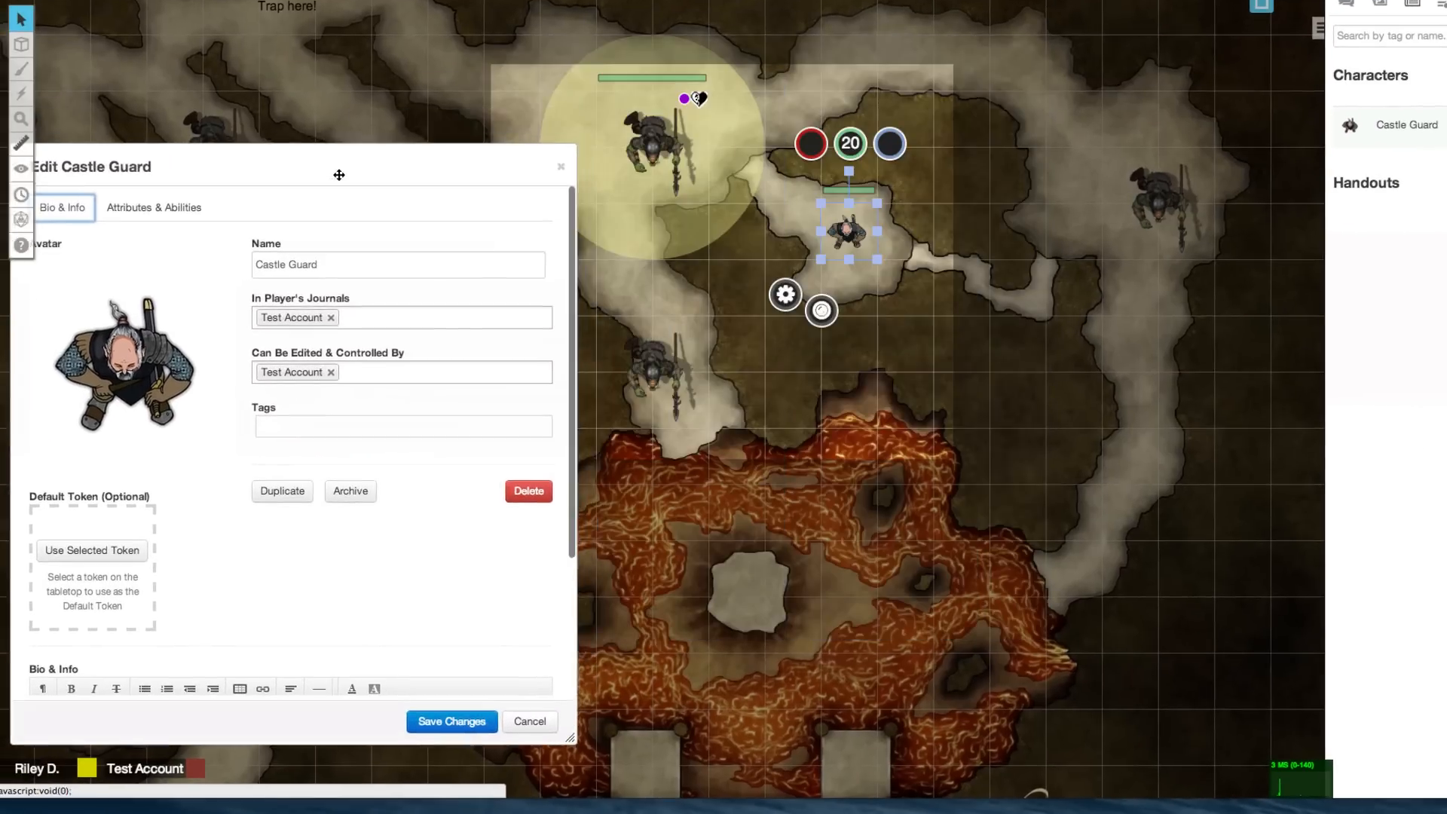
pyautogui.moveTo(339, 175); pyautogui.dragTo(394, 155)
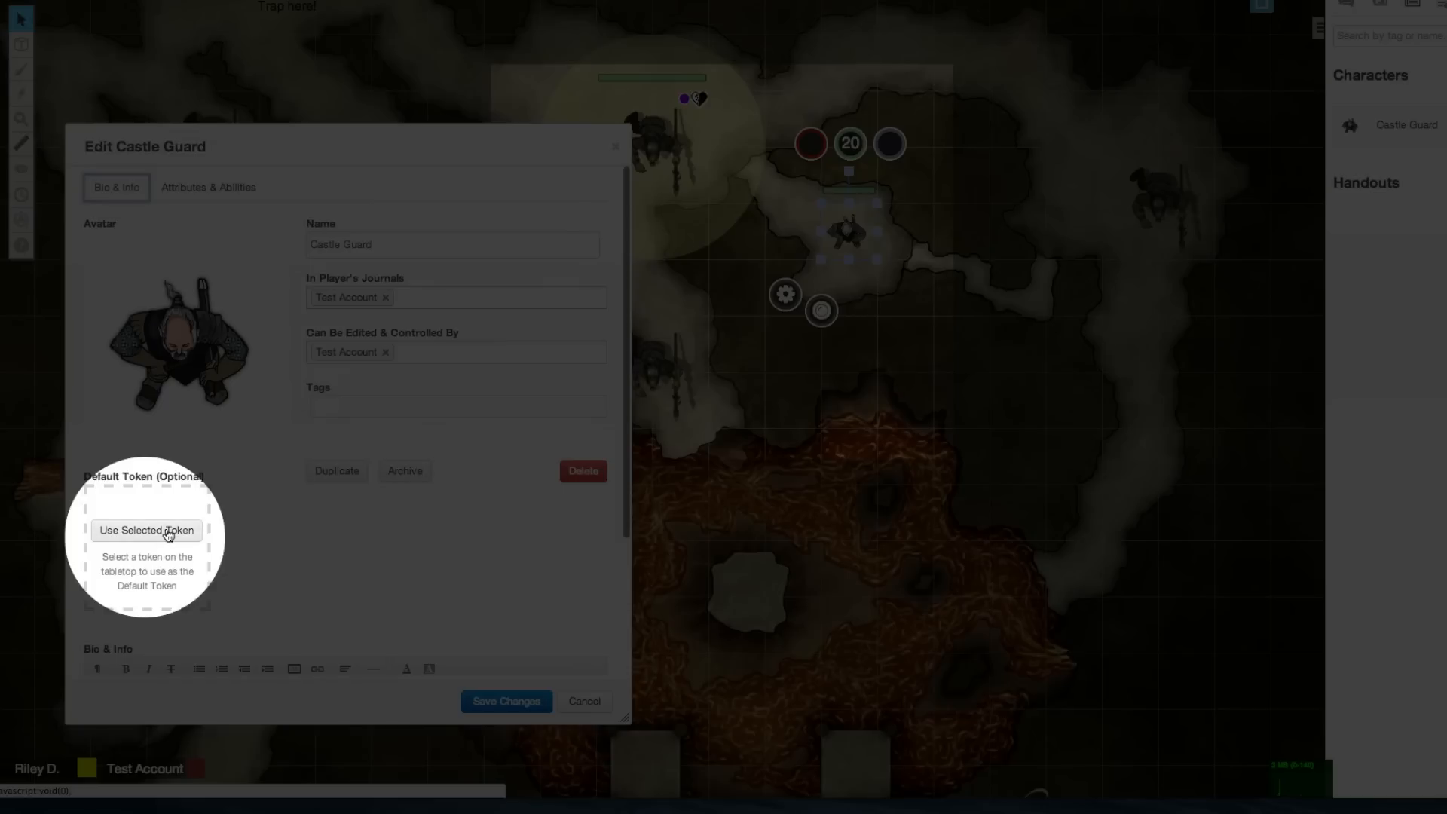
pyautogui.click(168, 532)
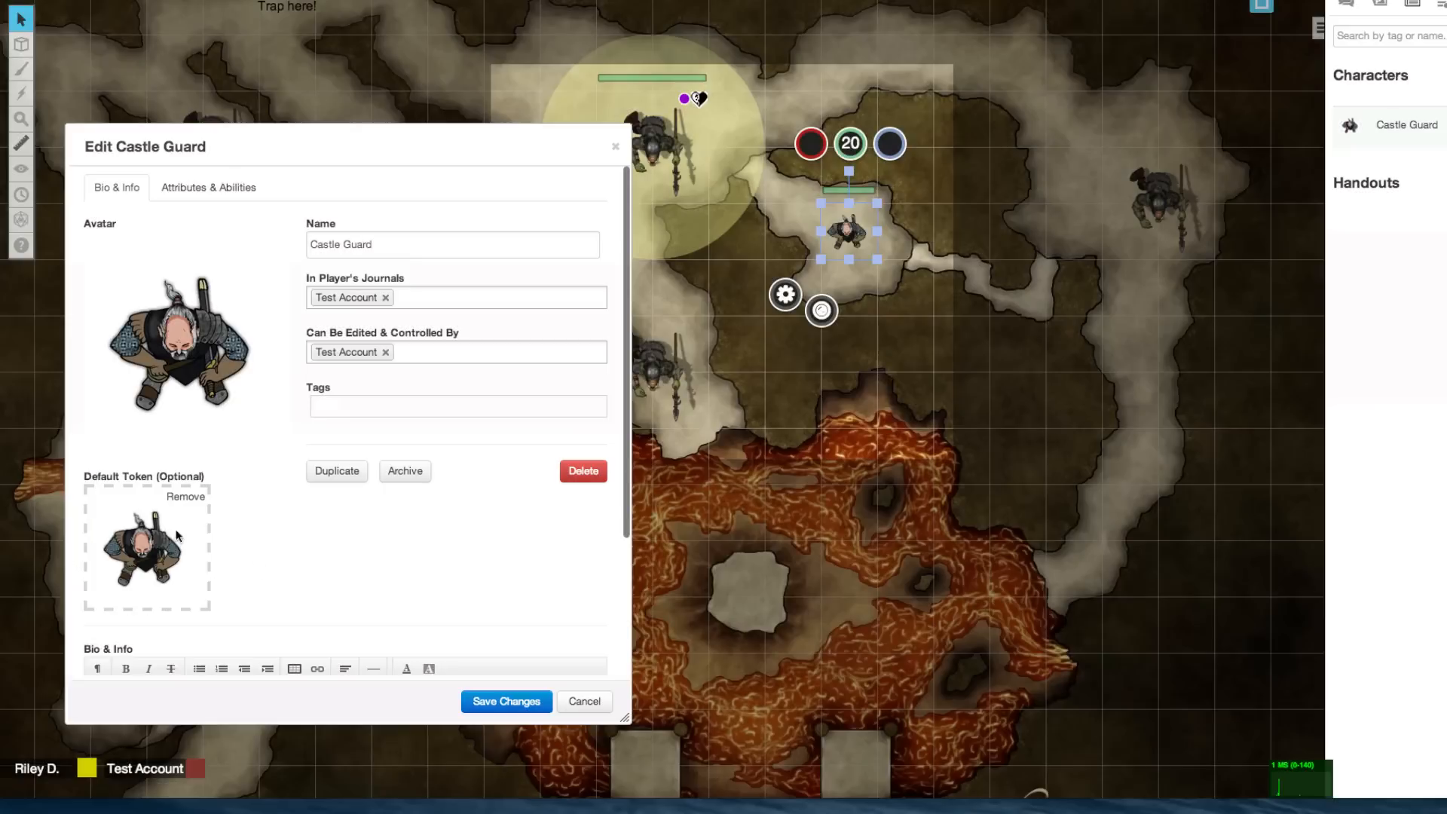
pyautogui.click(507, 701)
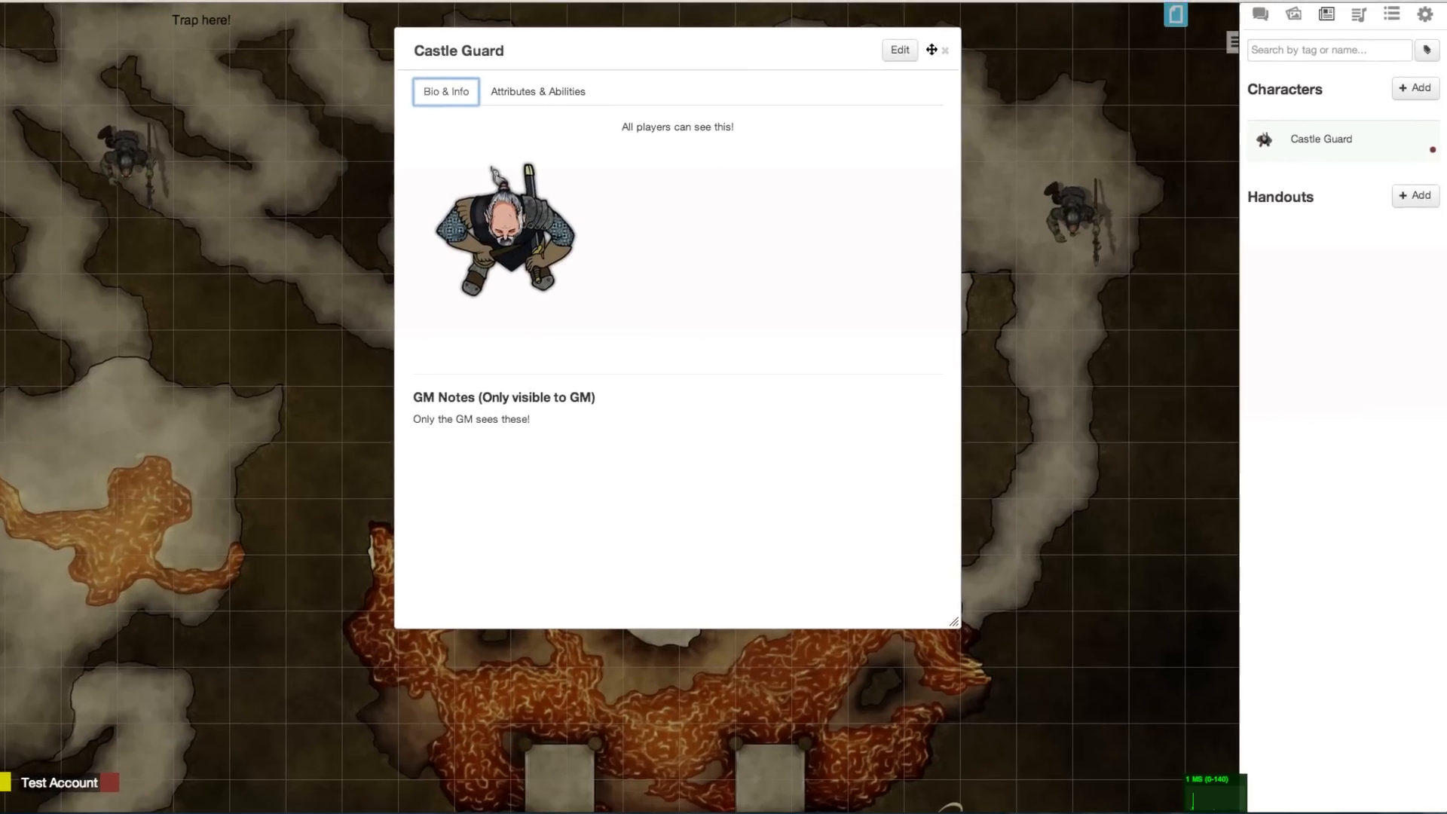
pyautogui.click(1017, 38)
pyautogui.moveTo(1334, 149)
pyautogui.mouseDown()
pyautogui.moveTo(929, 375)
pyautogui.moveTo(489, 244)
pyautogui.moveTo(486, 193)
pyautogui.mouseUp()
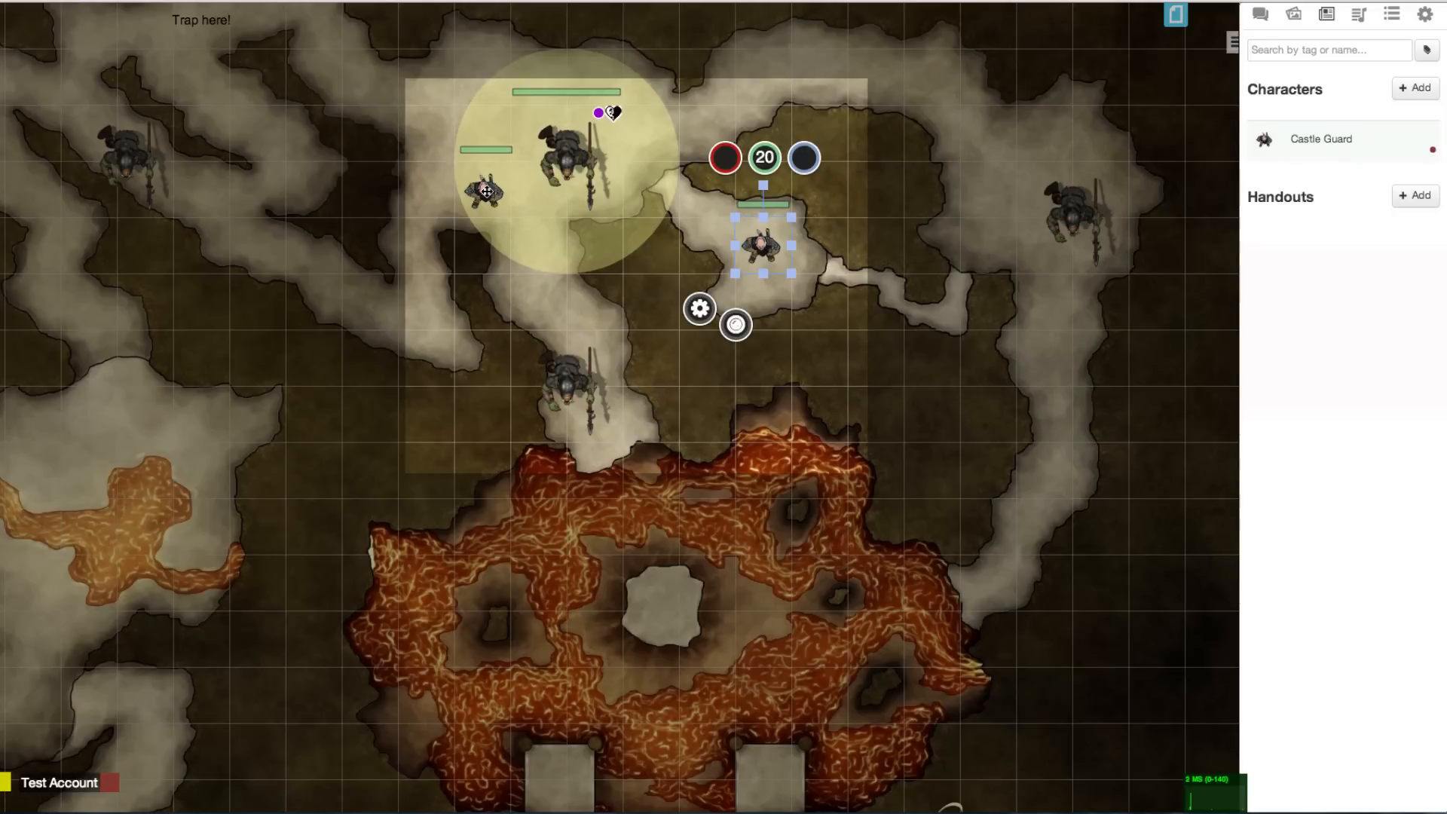
pyautogui.click(486, 192)
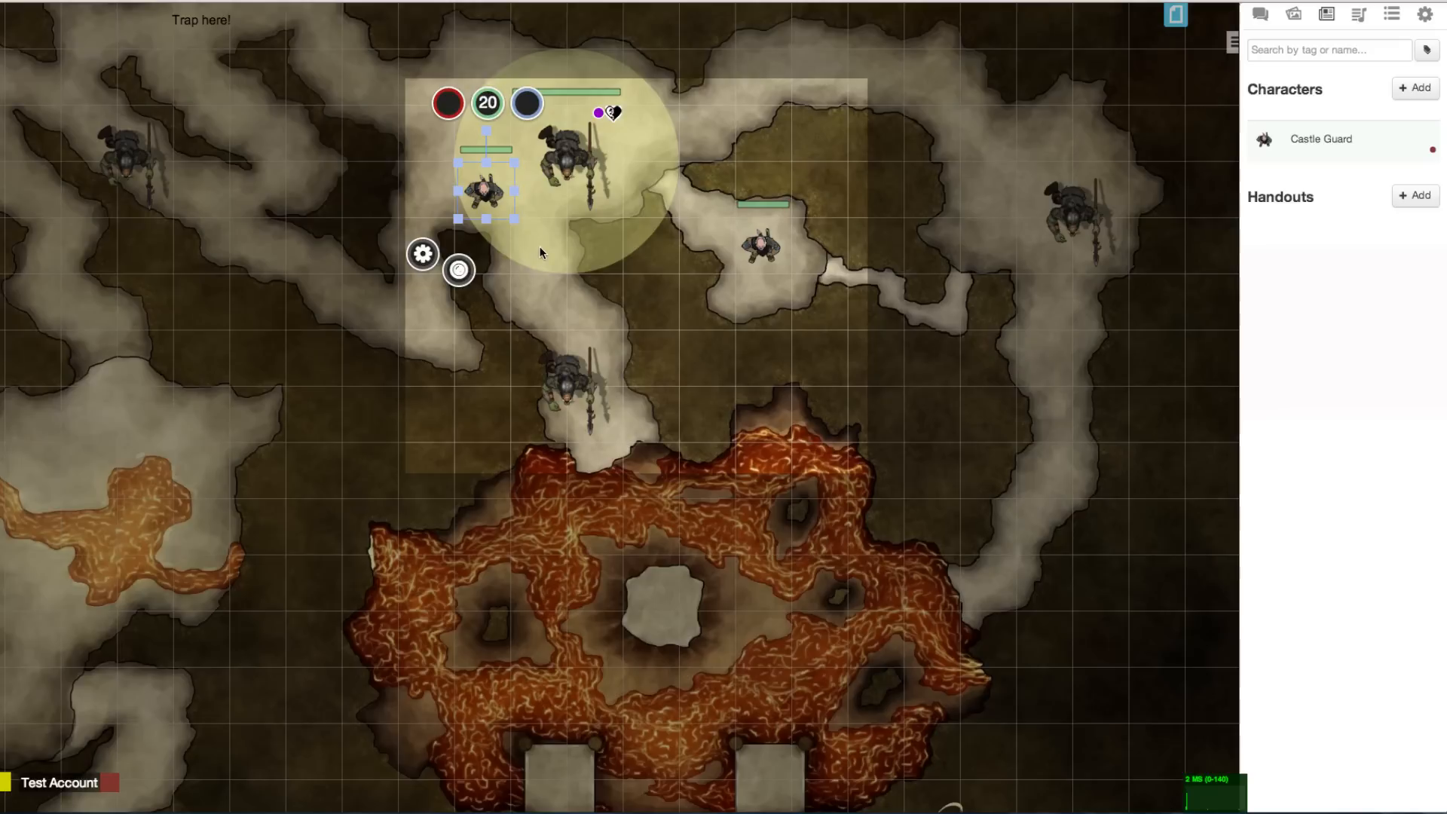
# Step: Create a handout named "Mysterious Note" and give it the first library image found by searching for "mysterious note"
pyautogui.click(1406, 196)
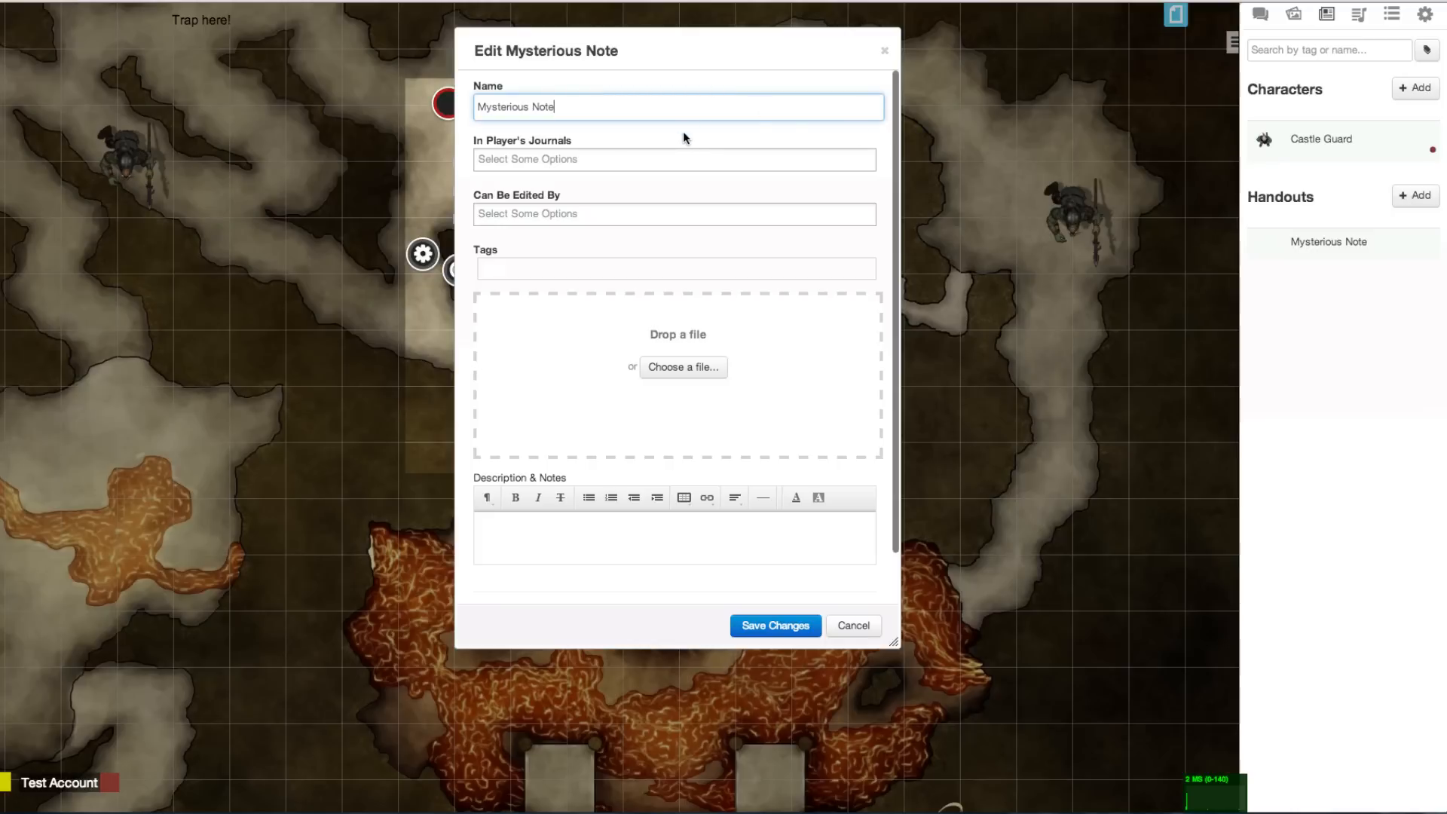
pyautogui.click(1293, 14)
pyautogui.write('mysterious note')
pyautogui.press('Return')
pyautogui.moveTo(1307, 200); pyautogui.dragTo(798, 337)
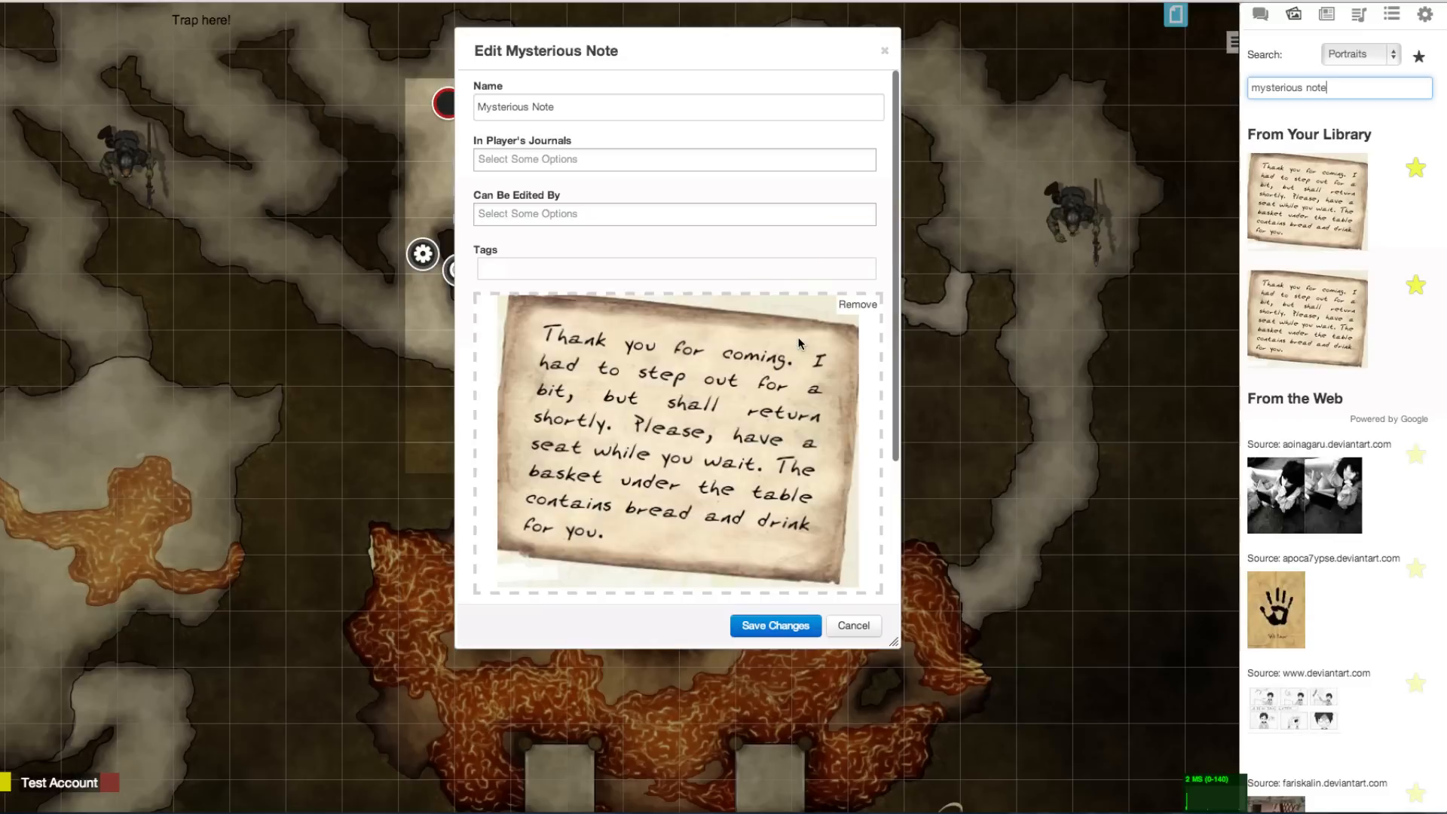
# Step: Save the Mysterious Note handout without assigning journals, and share it from the journal with the Test Account player
pyautogui.click(655, 142)
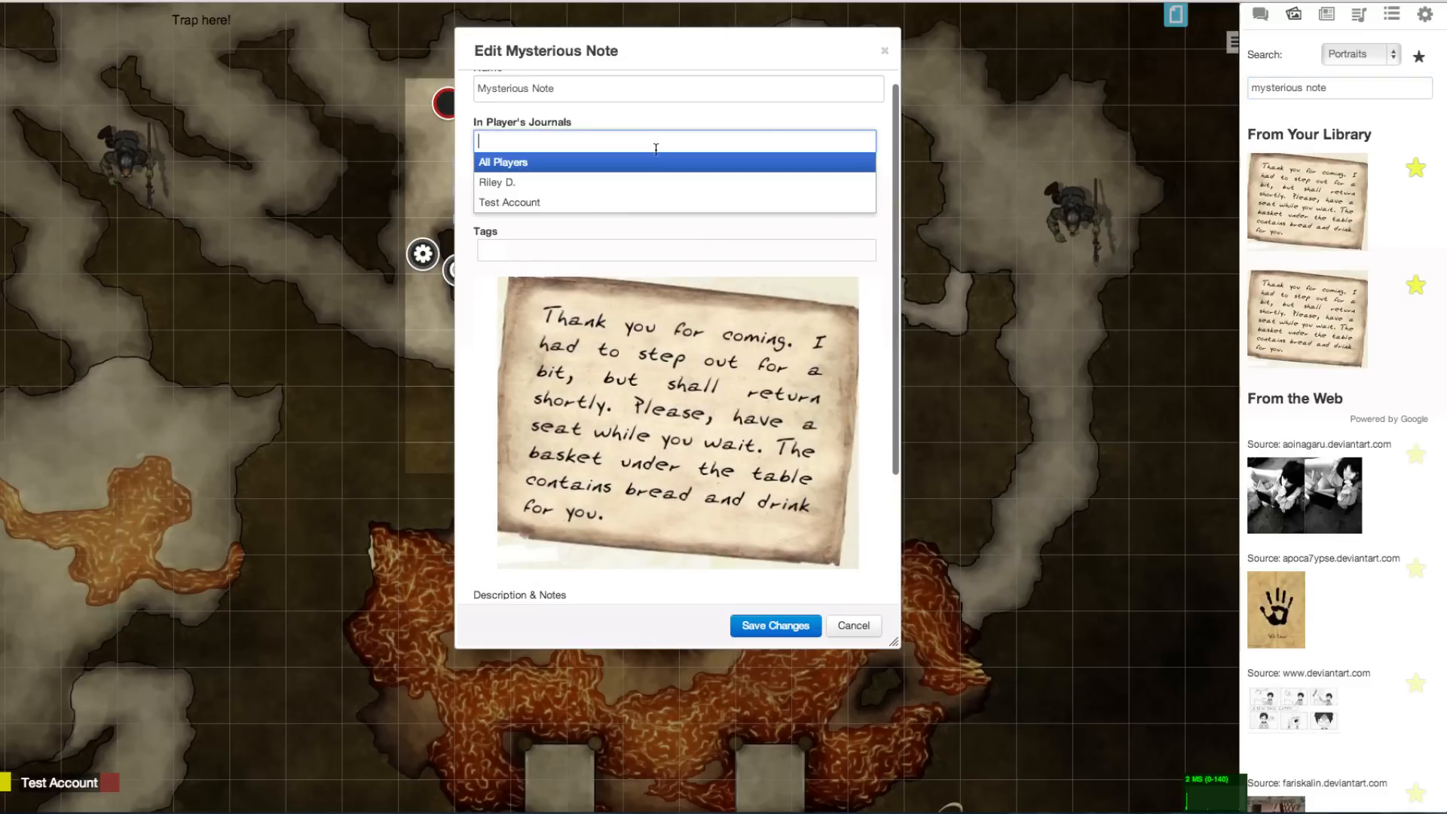
pyautogui.click(742, 127)
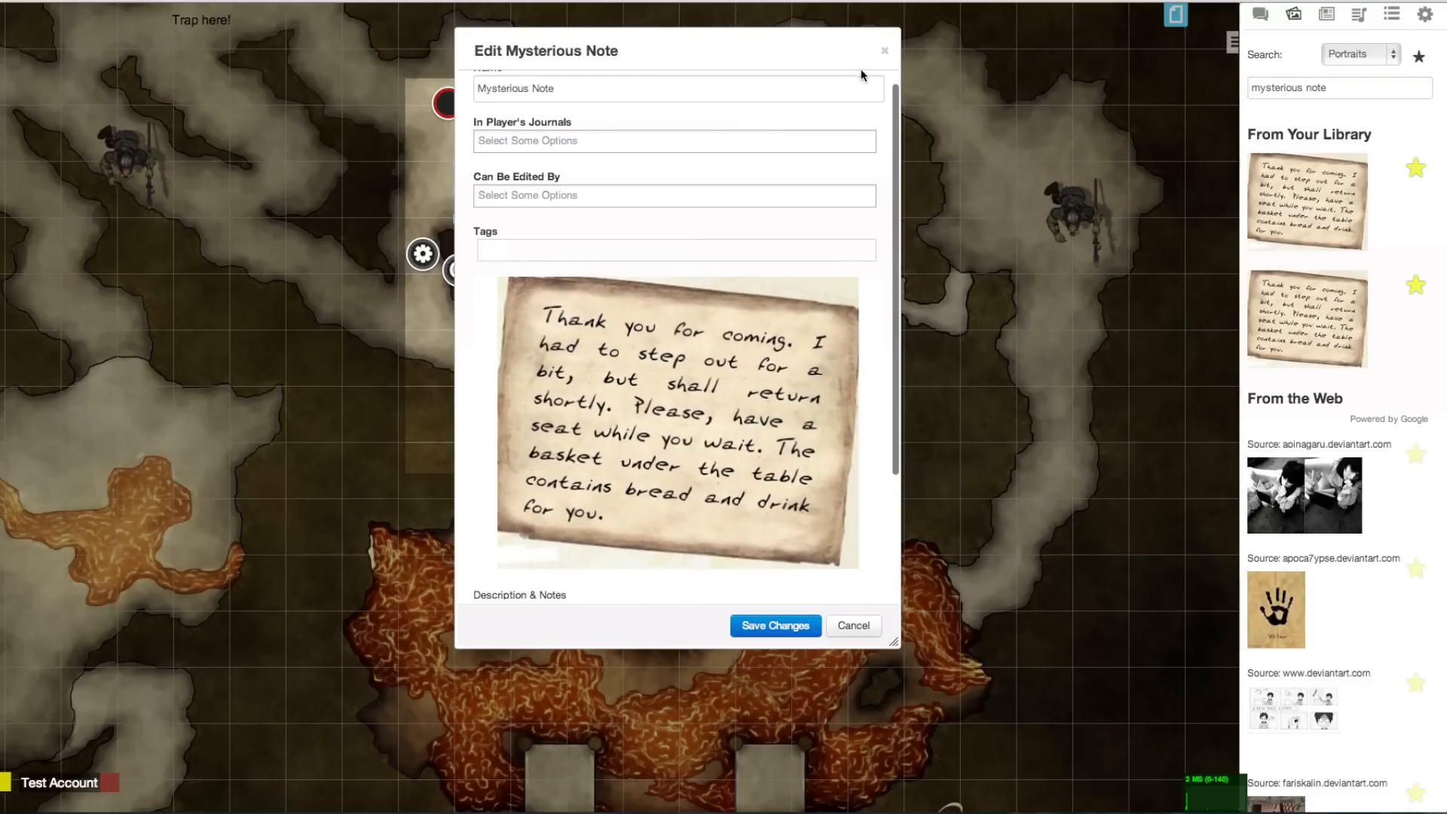
pyautogui.click(784, 626)
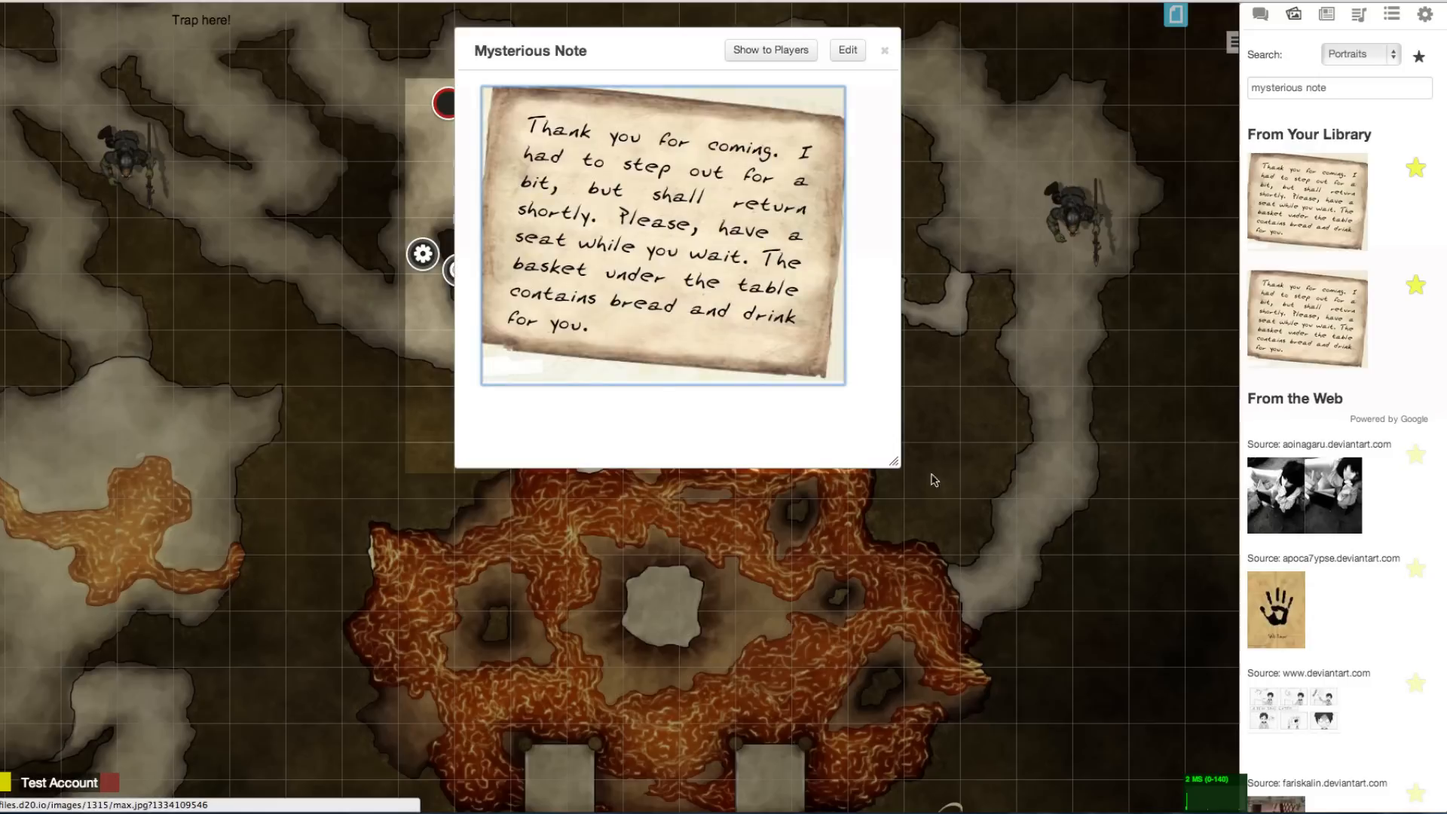
pyautogui.click(884, 50)
pyautogui.click(1326, 15)
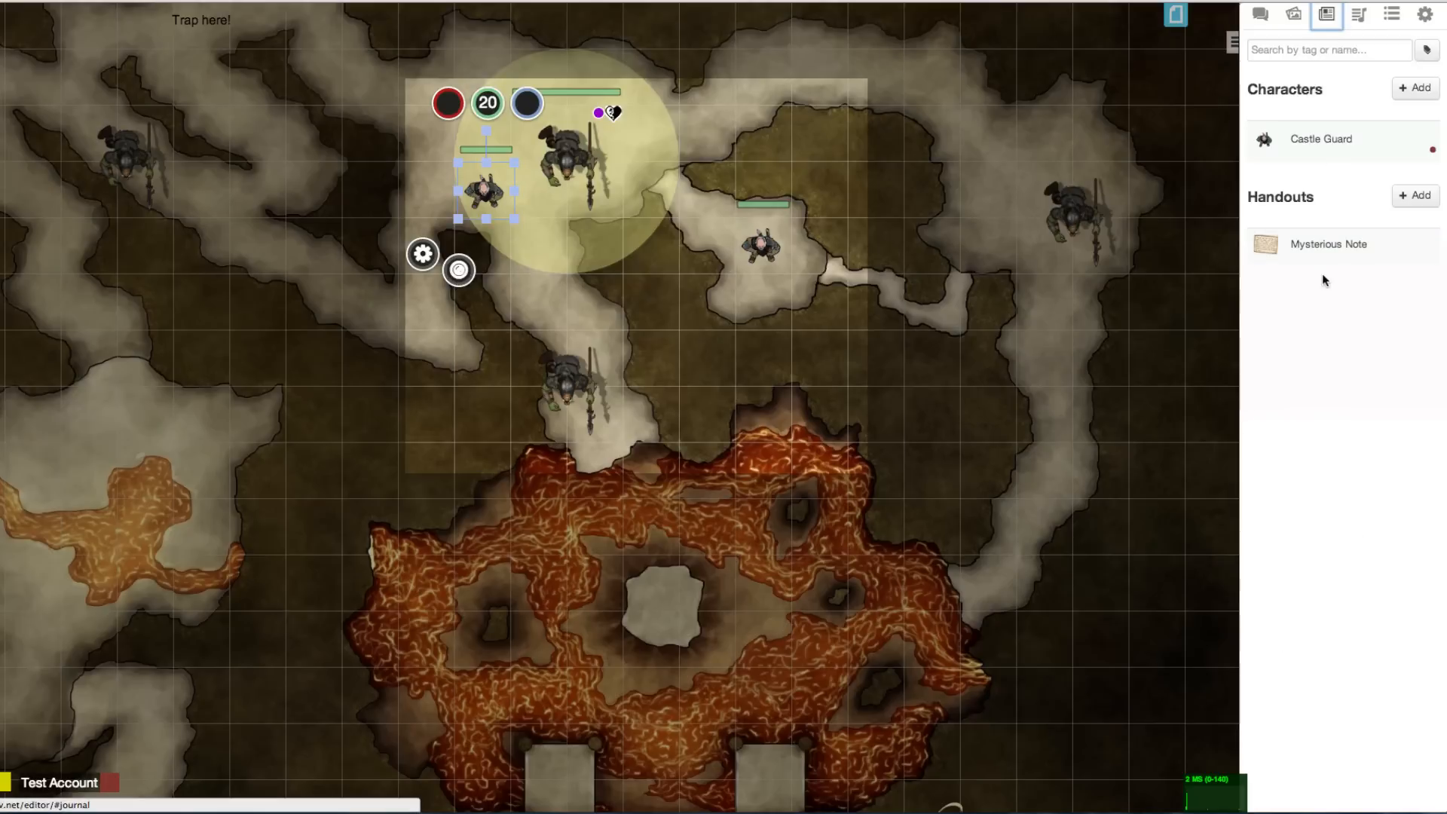
pyautogui.moveTo(1338, 247); pyautogui.dragTo(100, 789)
# Step: Search the Jukebox's background music for "dungeon"
pyautogui.click(1354, 20)
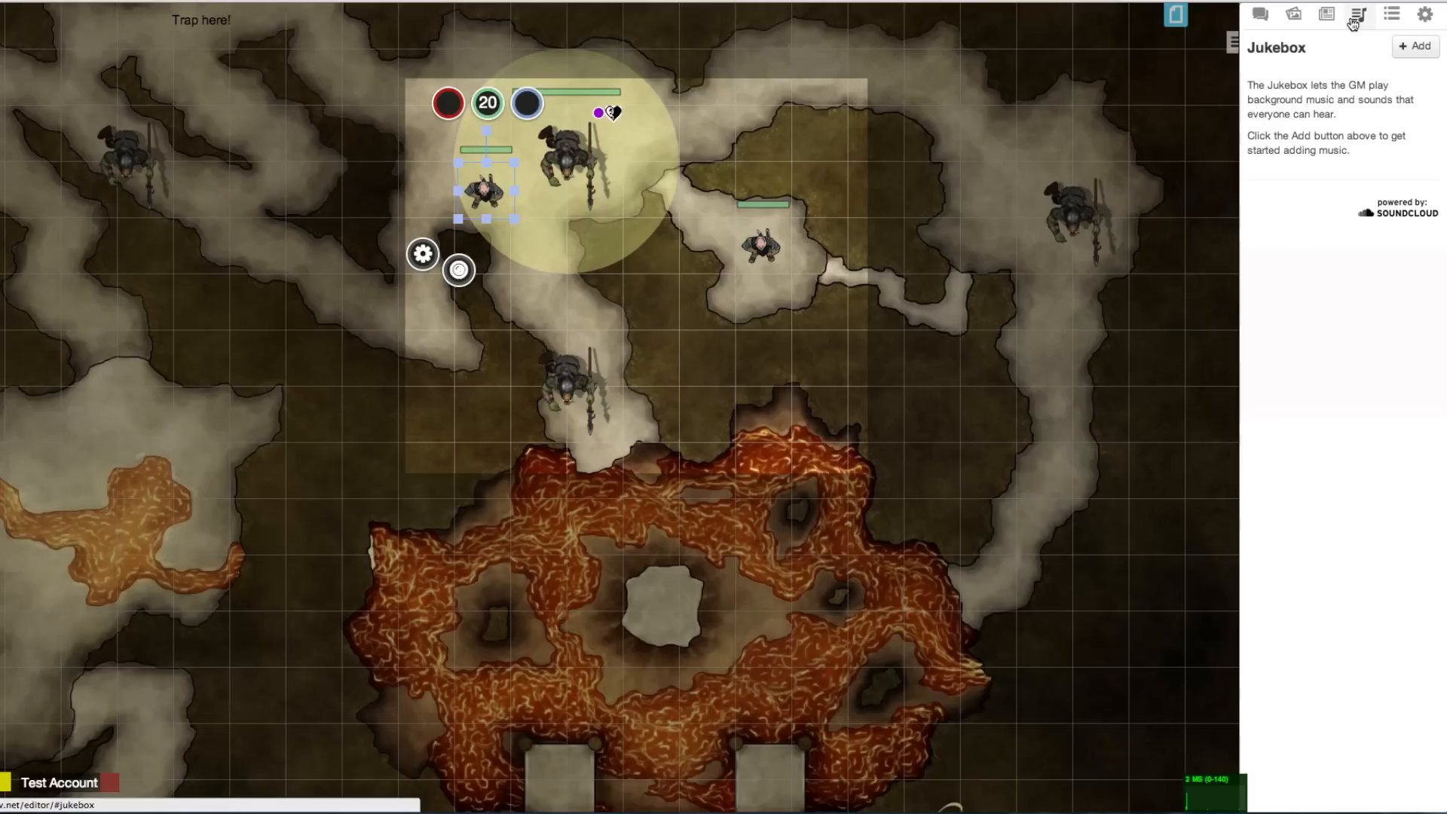
pyautogui.click(1414, 47)
pyautogui.click(833, 130)
pyautogui.write('dungeon')
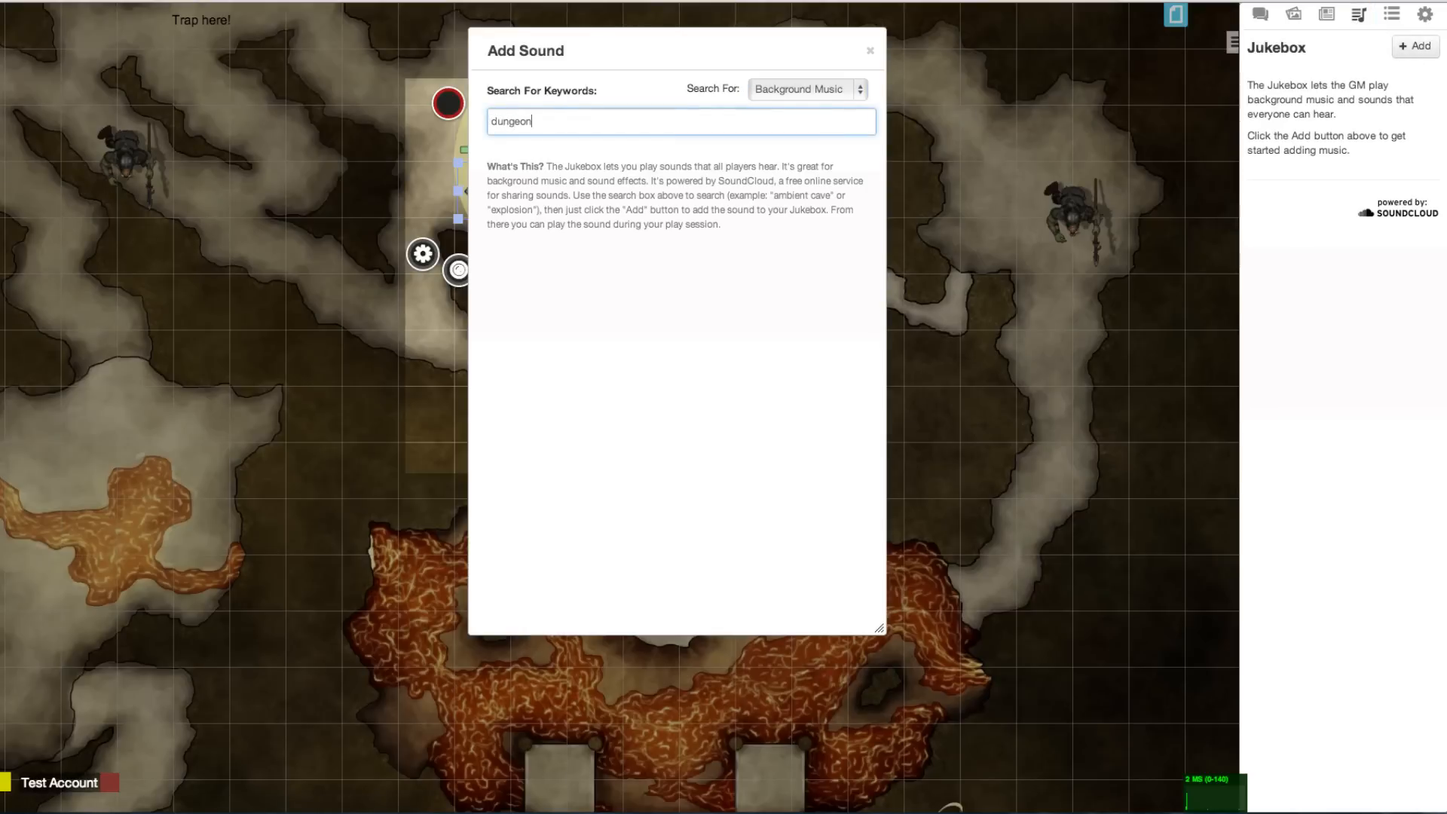
pyautogui.press('Return')
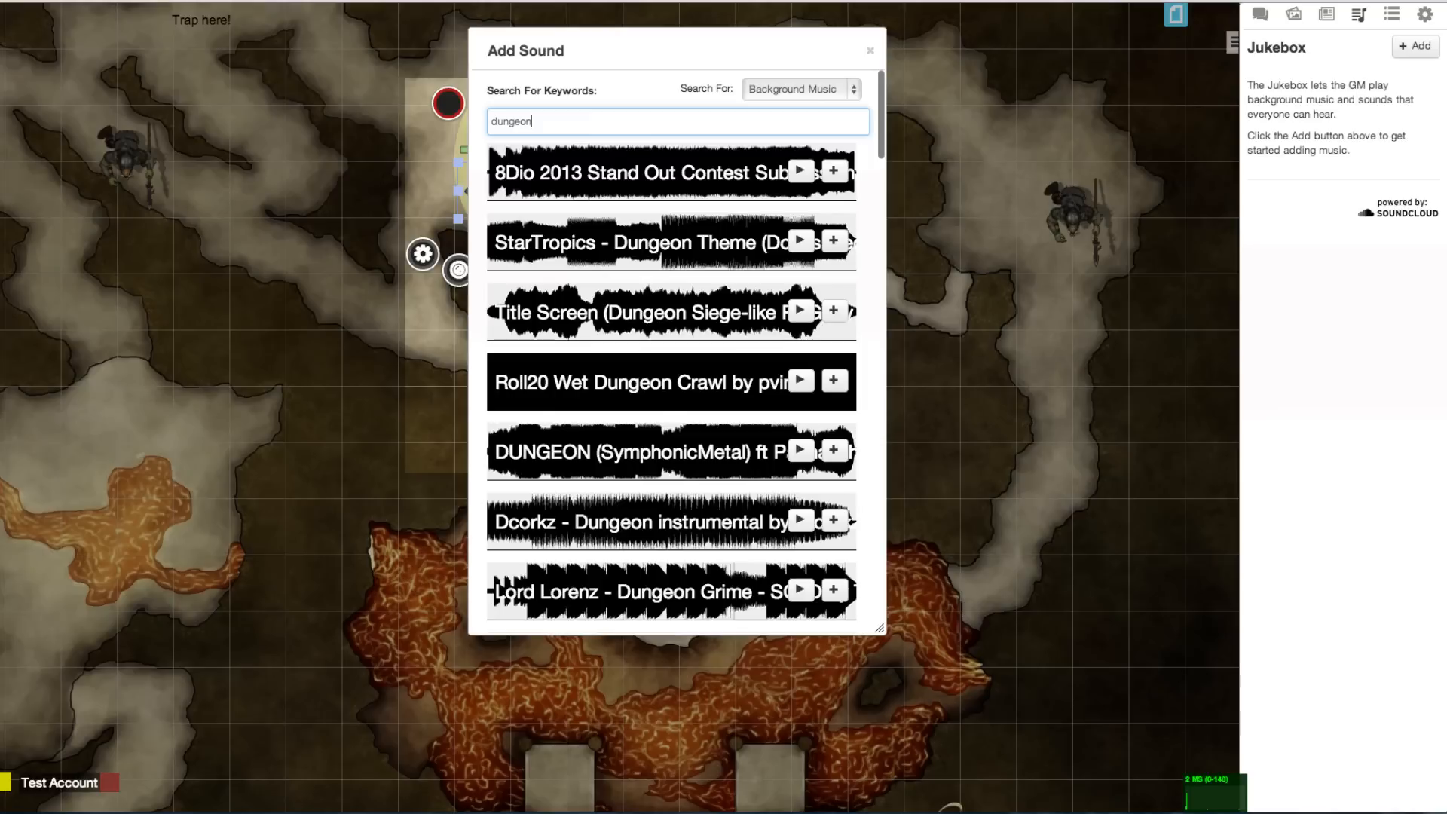
# Step: Preview the StarTropics Dungeon Theme and Roll20 Wet Dungeon Crawl, and add Roll20 Wet Dungeon Crawl to the Jukebox
pyautogui.click(797, 242)
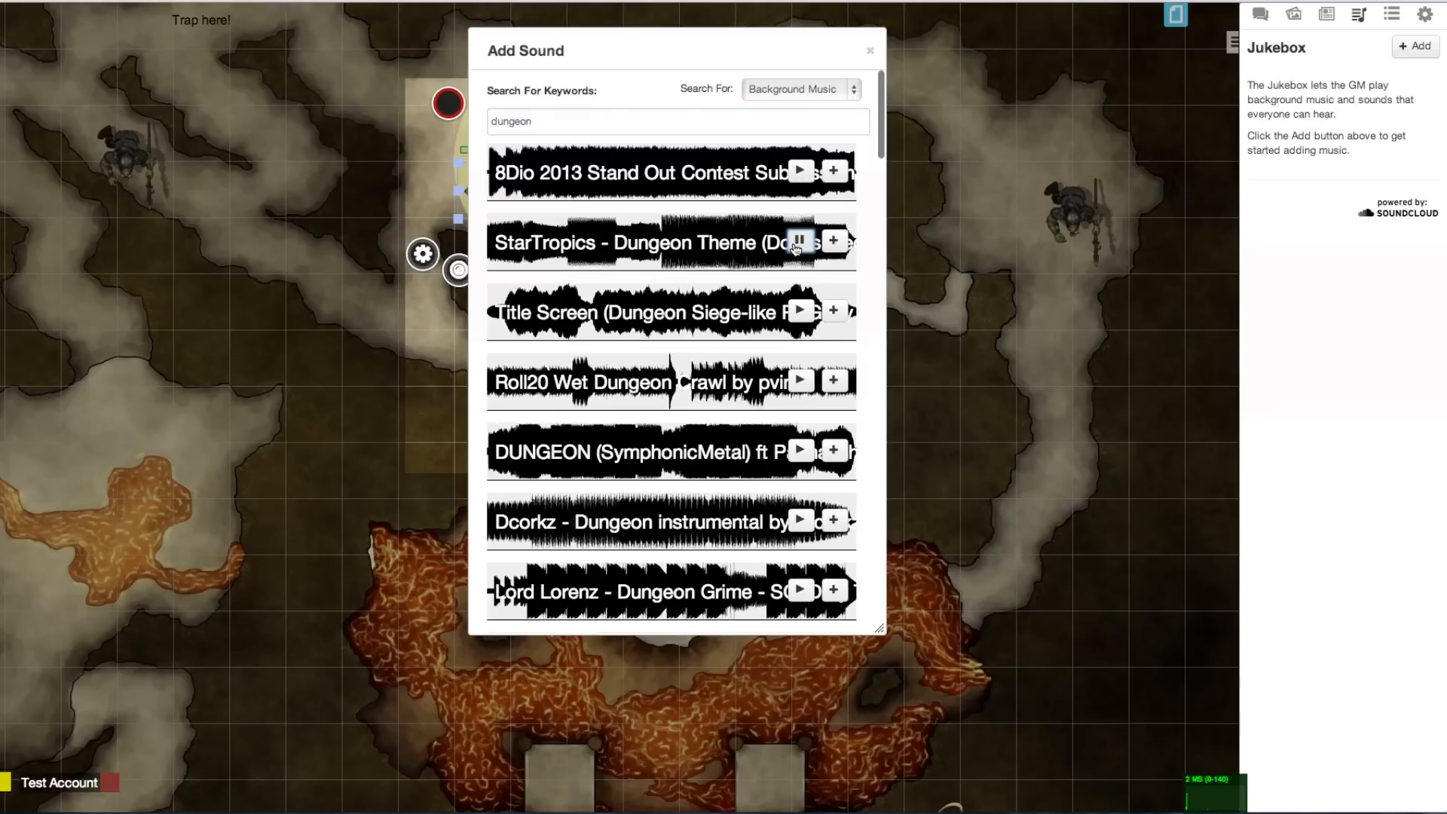
pyautogui.click(799, 381)
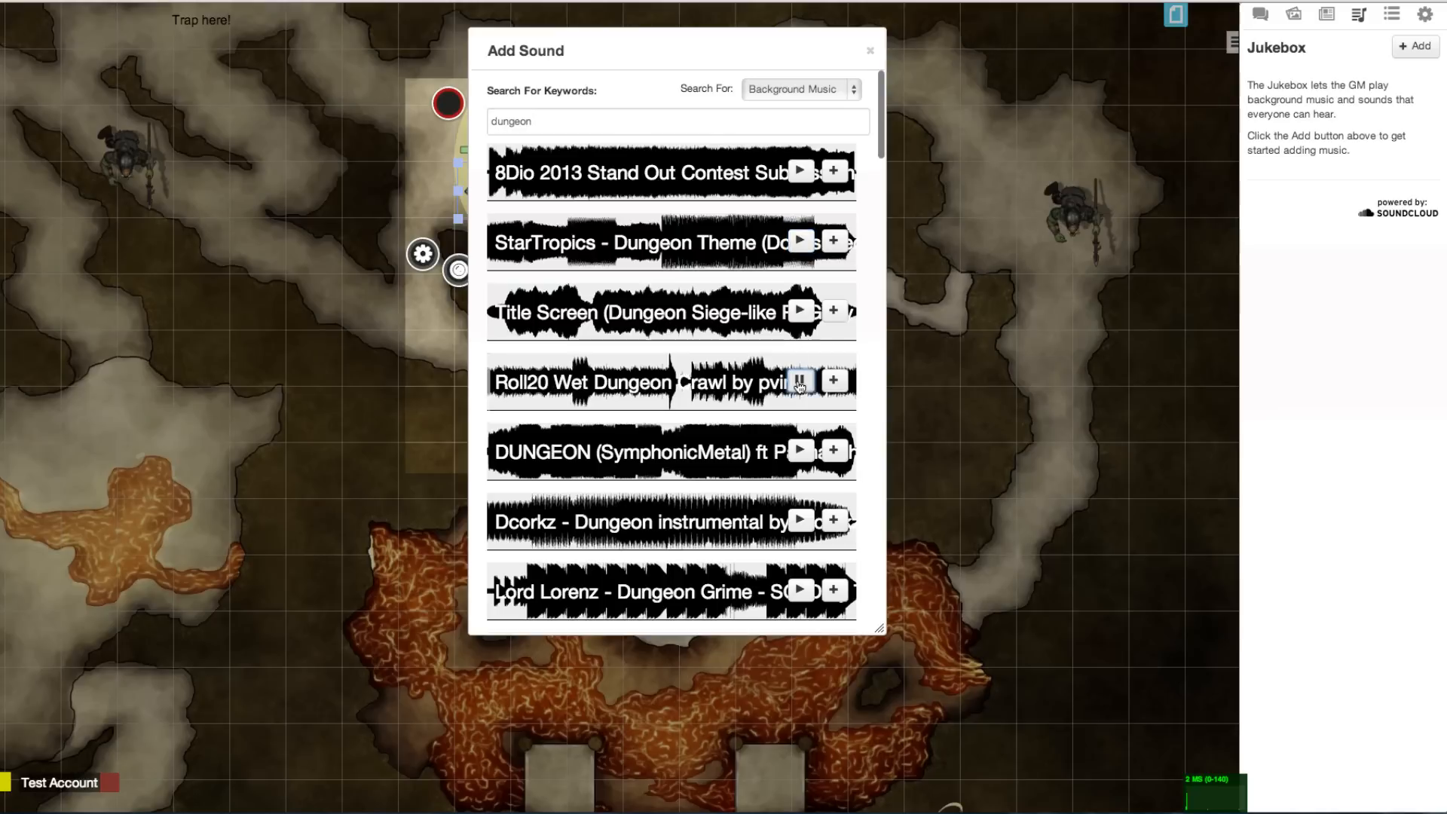
pyautogui.click(833, 380)
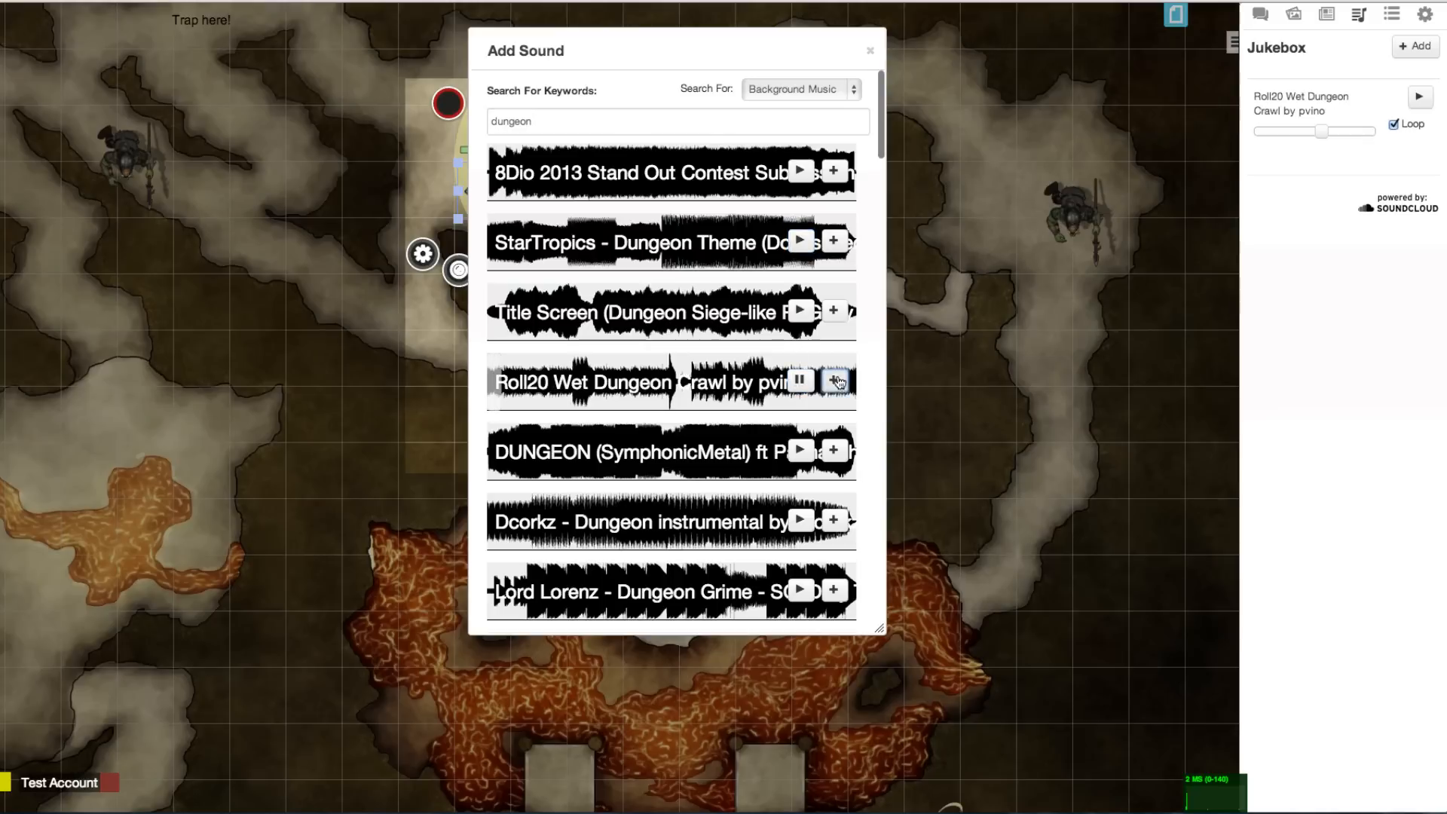
pyautogui.click(870, 51)
# Step: Play the Roll20 Wet Dungeon Crawl track and lower its volume
pyautogui.click(1419, 96)
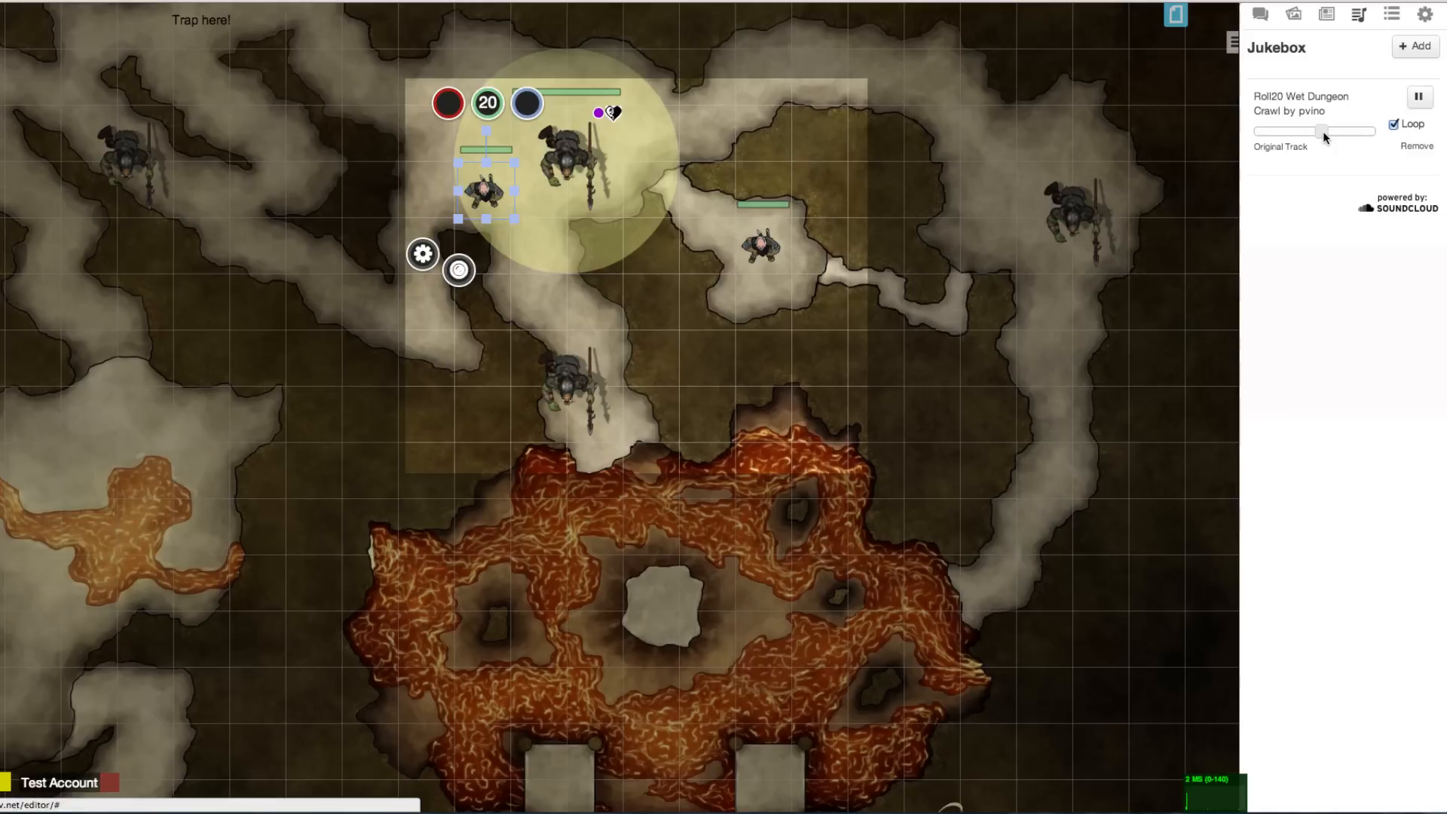
pyautogui.moveTo(1297, 131); pyautogui.dragTo(1275, 133)
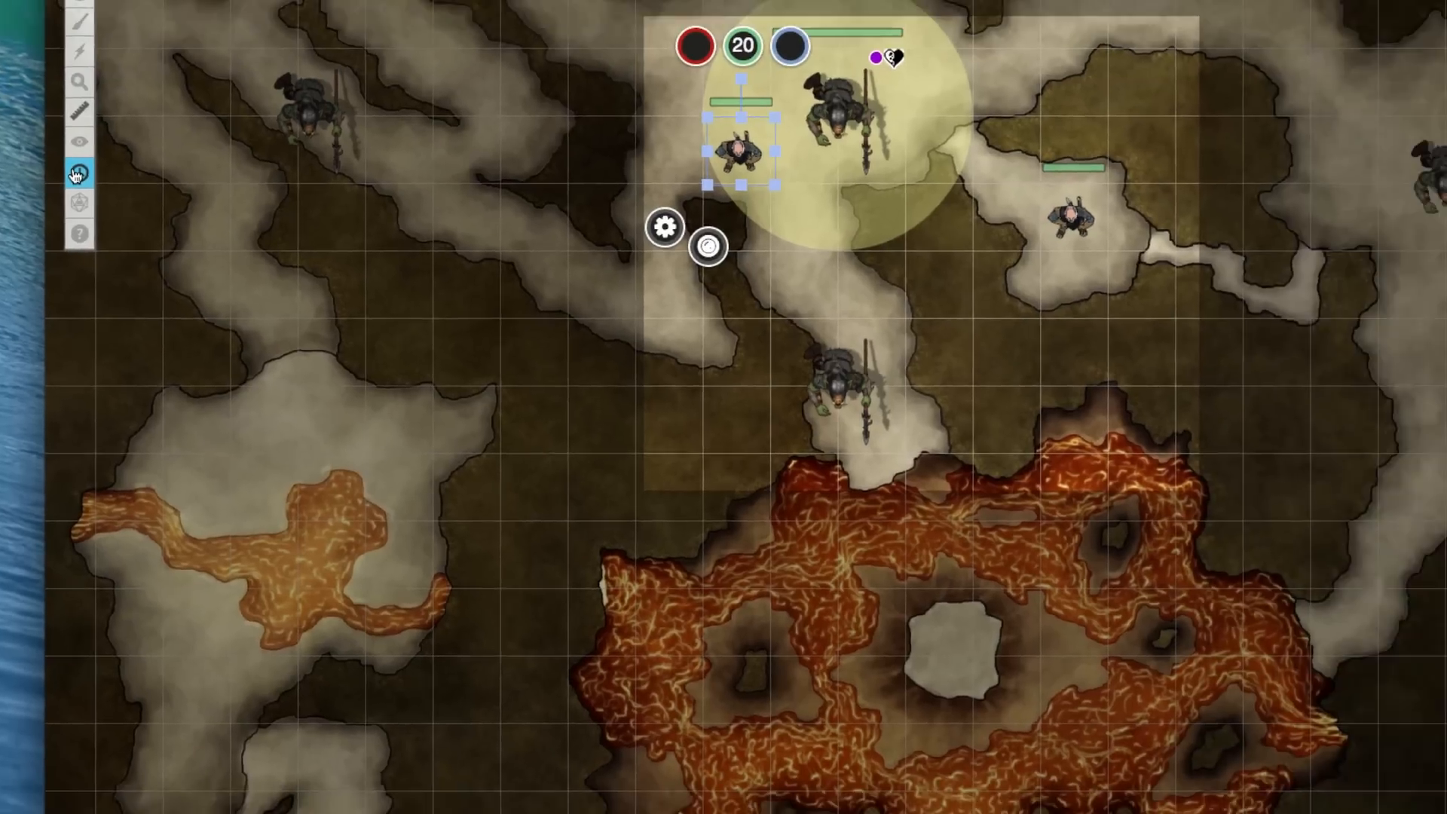
# Step: Open the turn order and add two turns for the Castle Guard inside the aura and one for the large token beside it
pyautogui.click(135, 254)
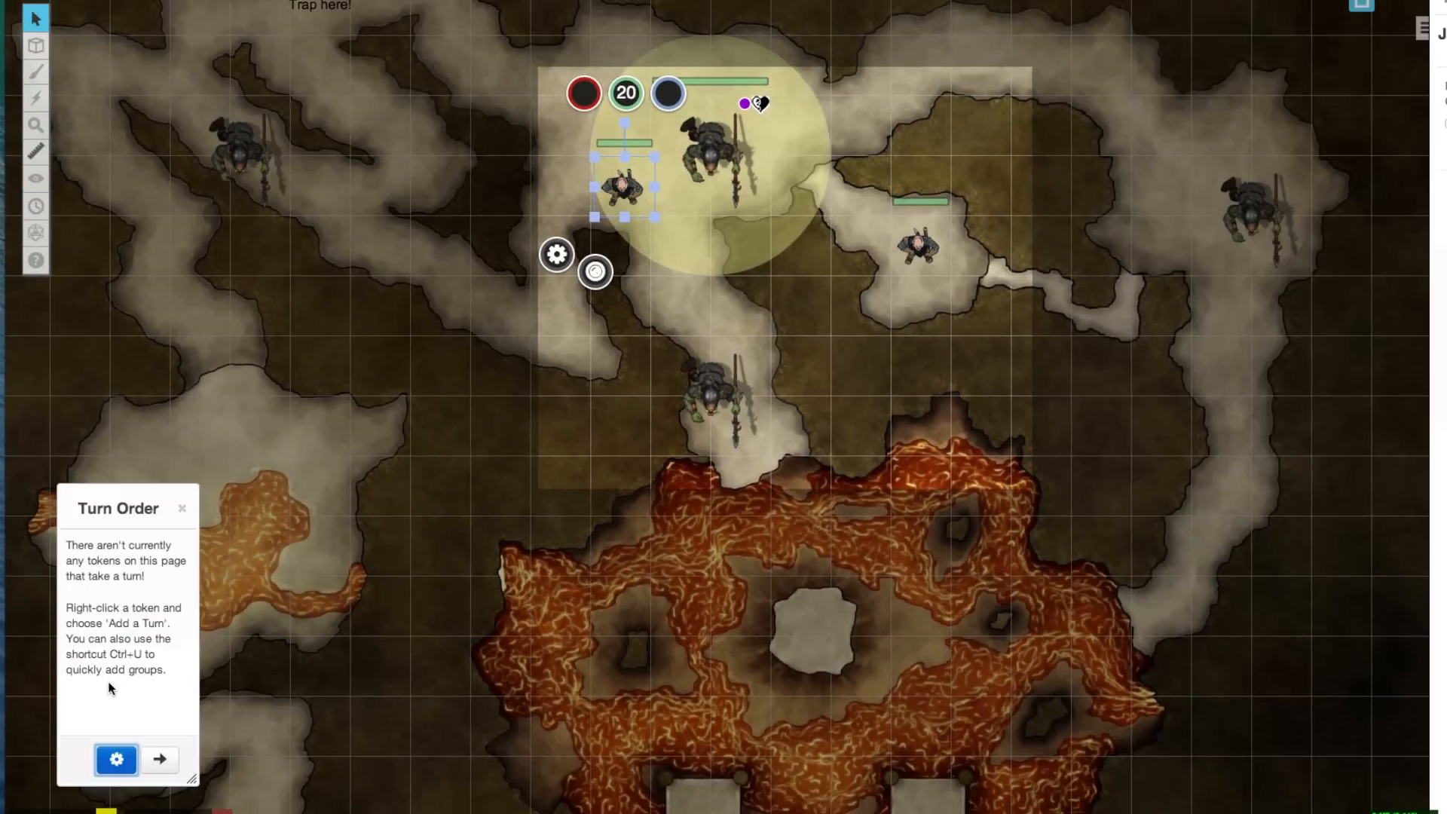
pyautogui.rightClick(631, 181)
pyautogui.click(654, 198)
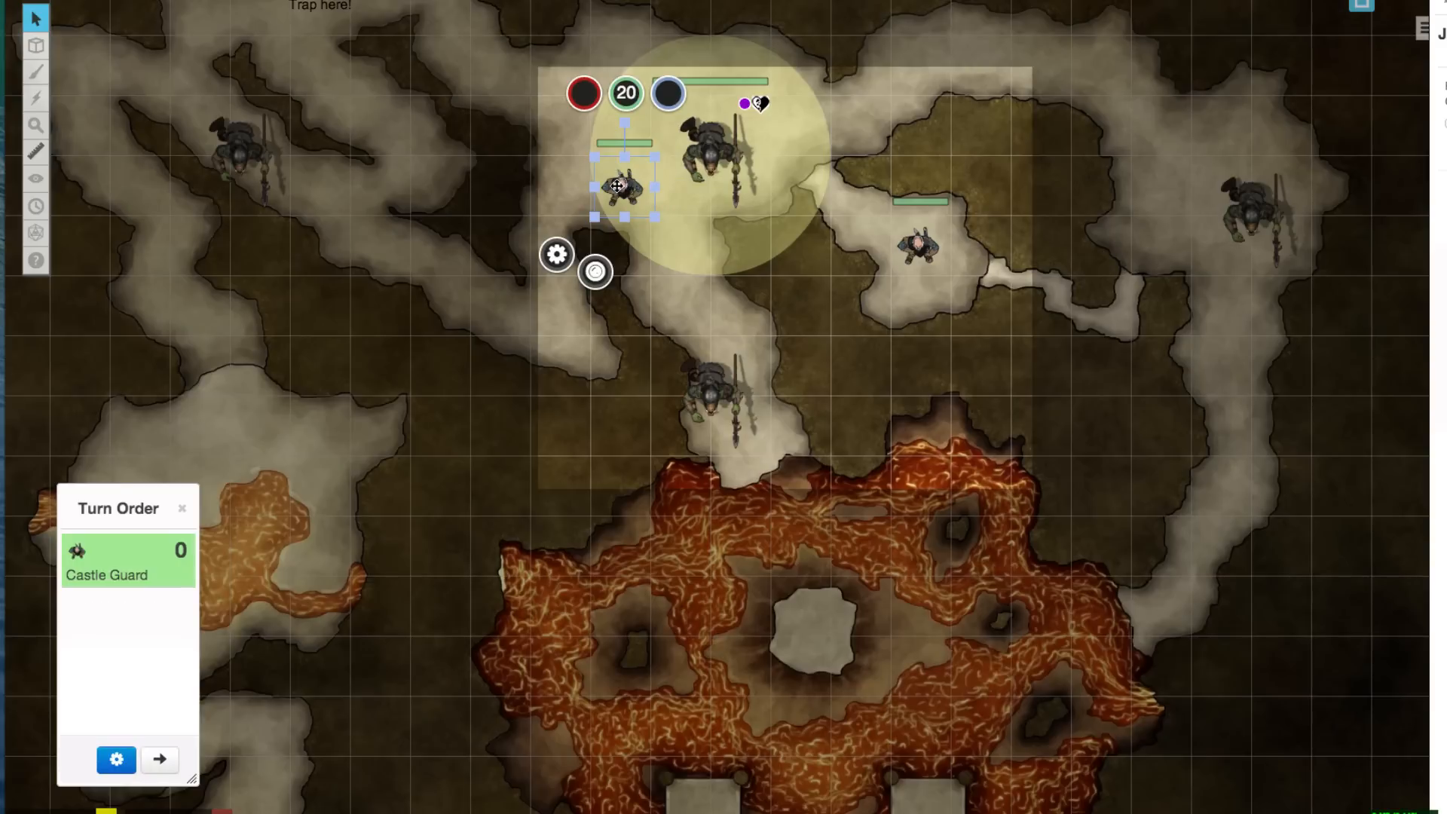
pyautogui.rightClick(624, 188)
pyautogui.click(641, 200)
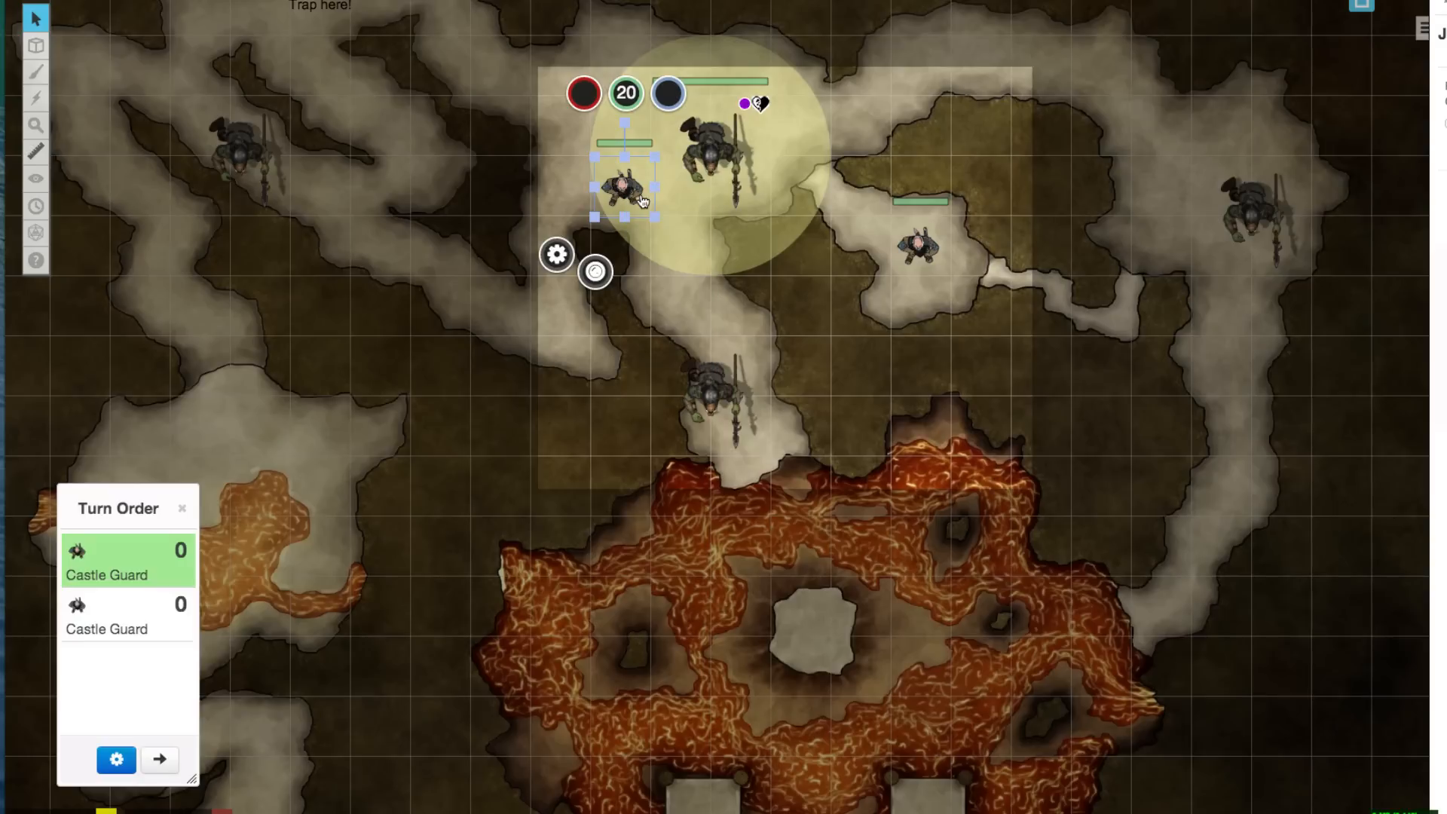
pyautogui.rightClick(722, 138)
pyautogui.click(731, 150)
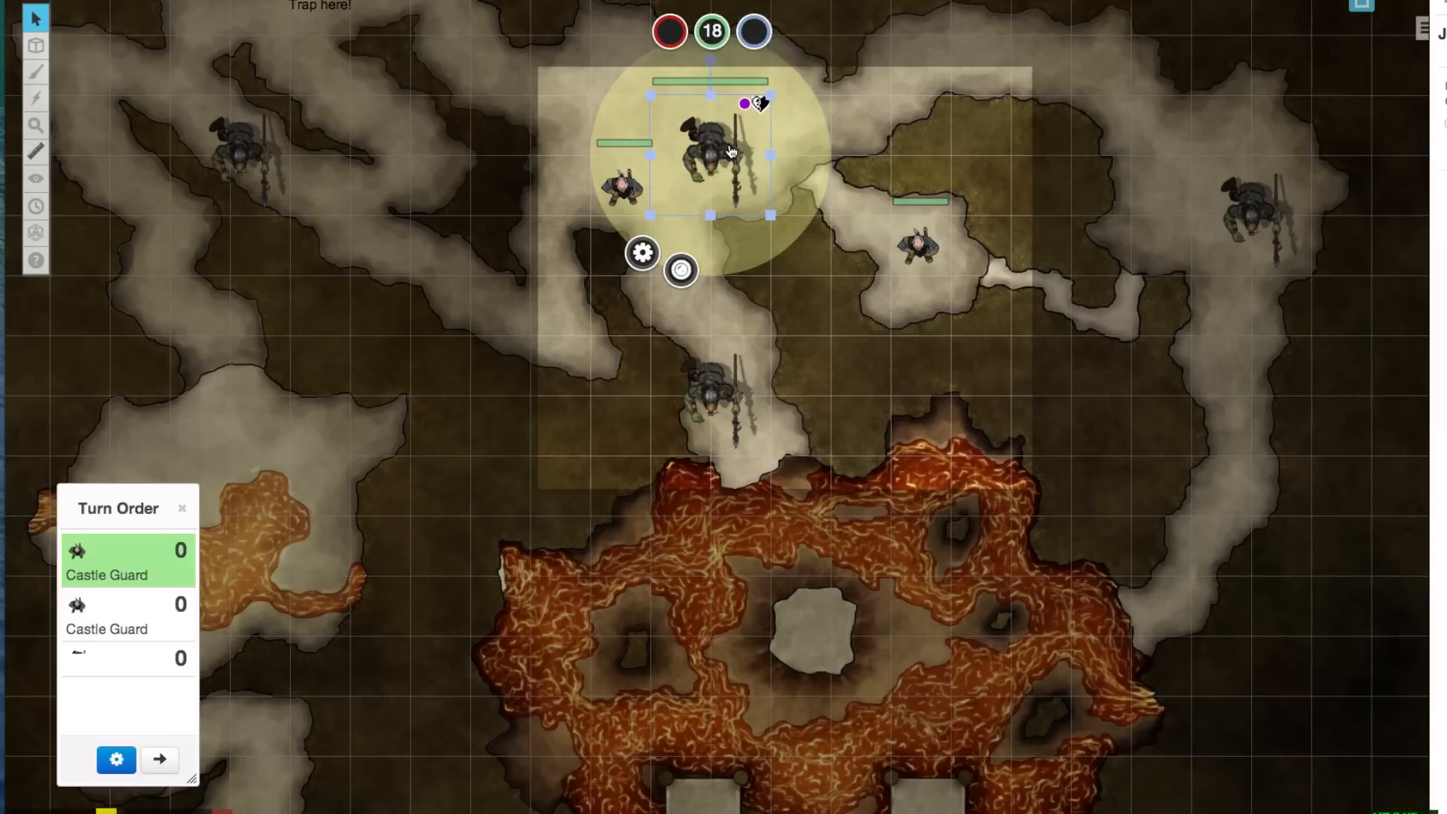
# Step: Set the first Castle Guard turn's value to 10 and assign the chat's 1d20+5 roll result of 12 to the second one
pyautogui.click(181, 549)
pyautogui.write('0')
pyautogui.press('Return')
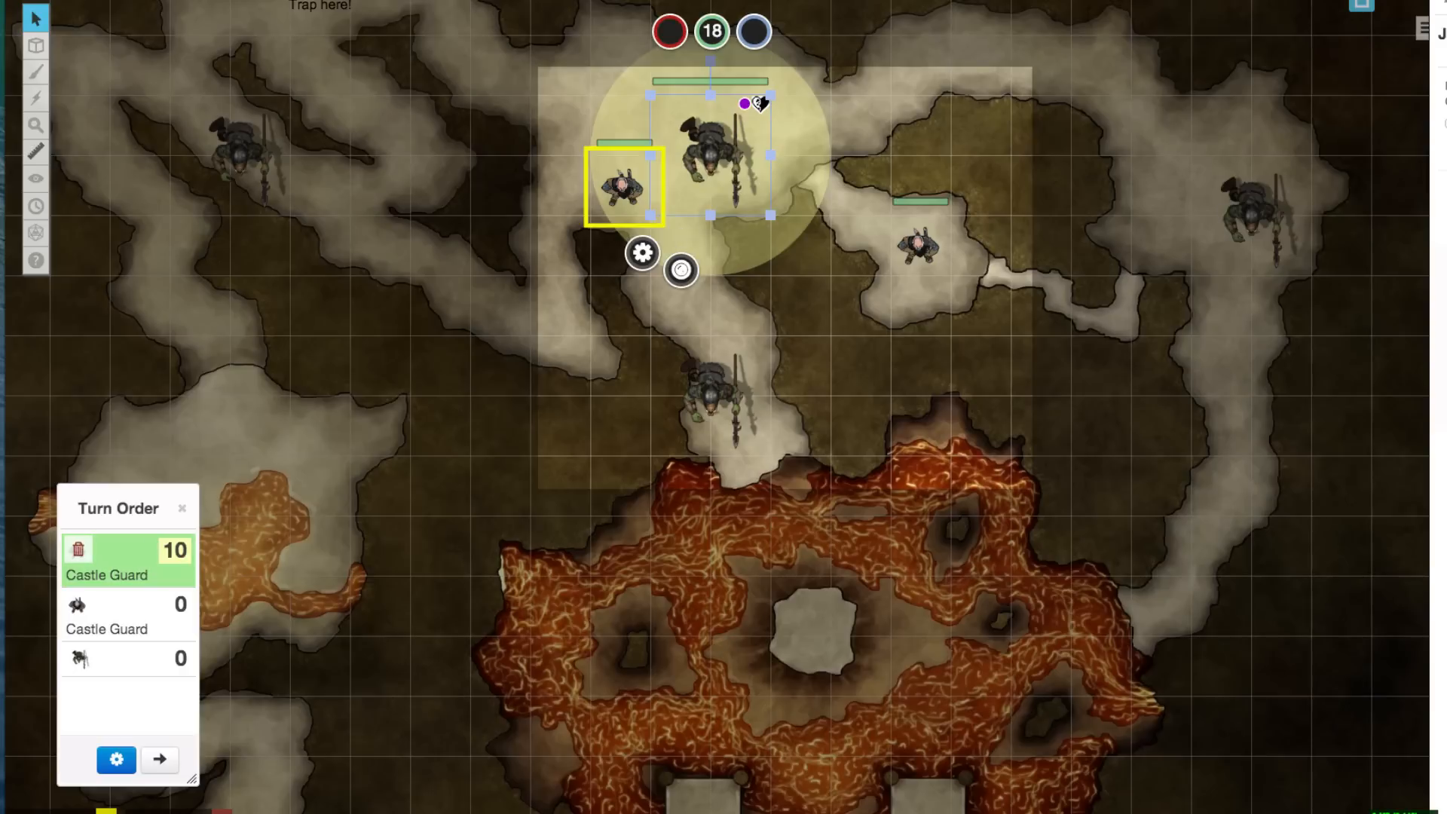
pyautogui.click(1443, 5)
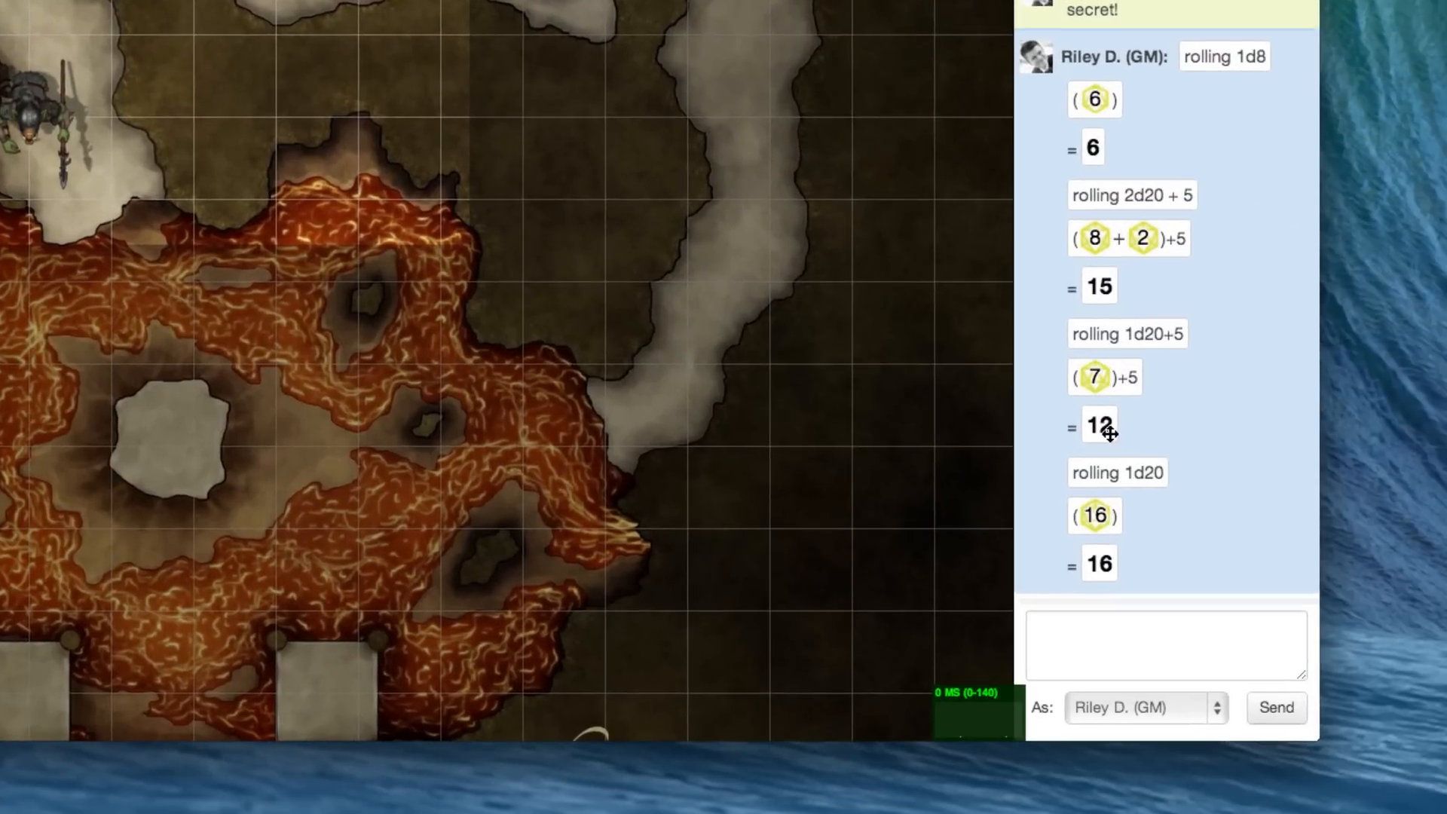
pyautogui.moveTo(1094, 431); pyautogui.dragTo(314, 392)
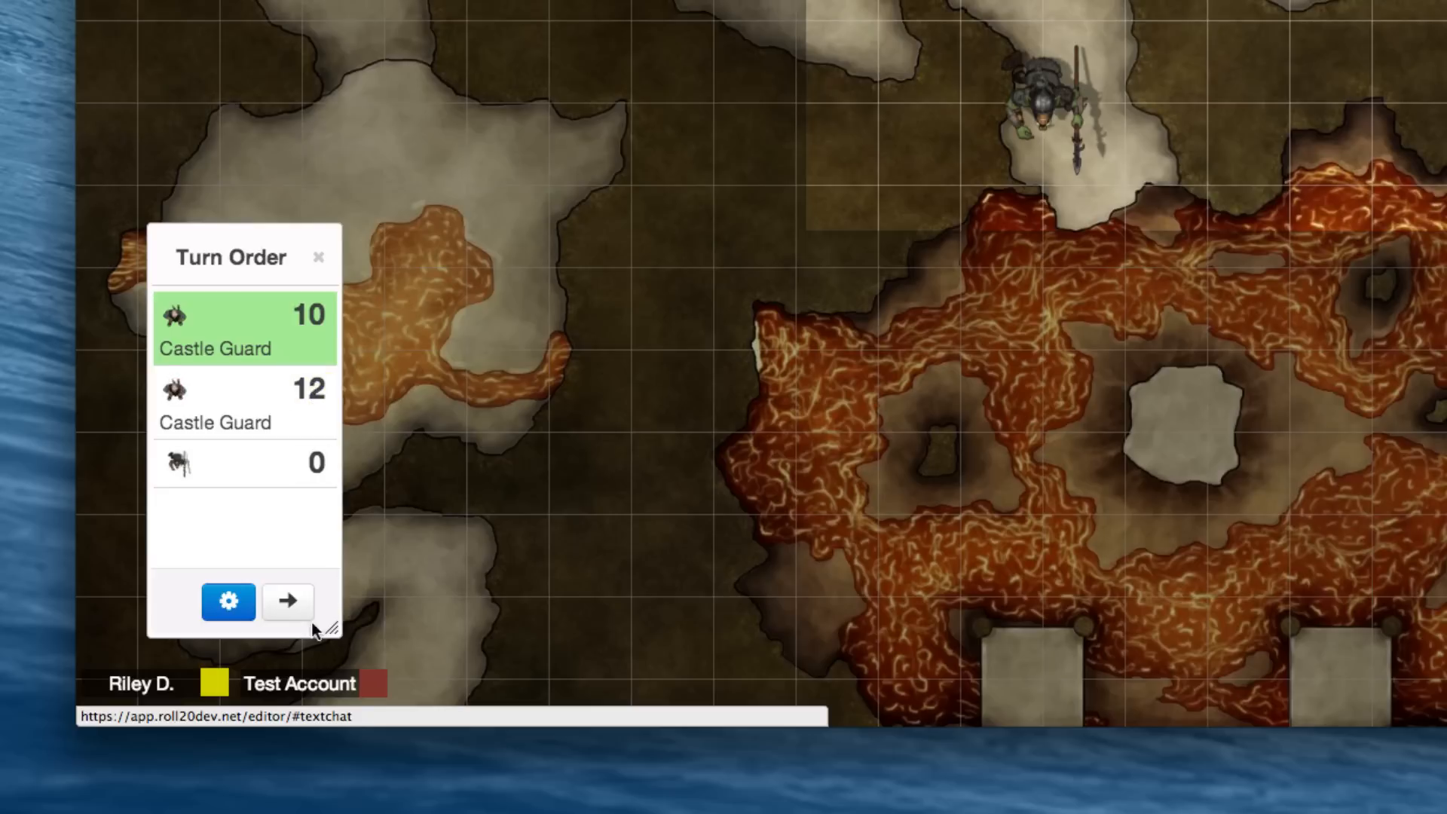
# Step: Advance the turn order by four turns and sort the list numerically in descending order
pyautogui.click(289, 606)
pyautogui.click(290, 609)
pyautogui.click(293, 612)
pyautogui.click(293, 614)
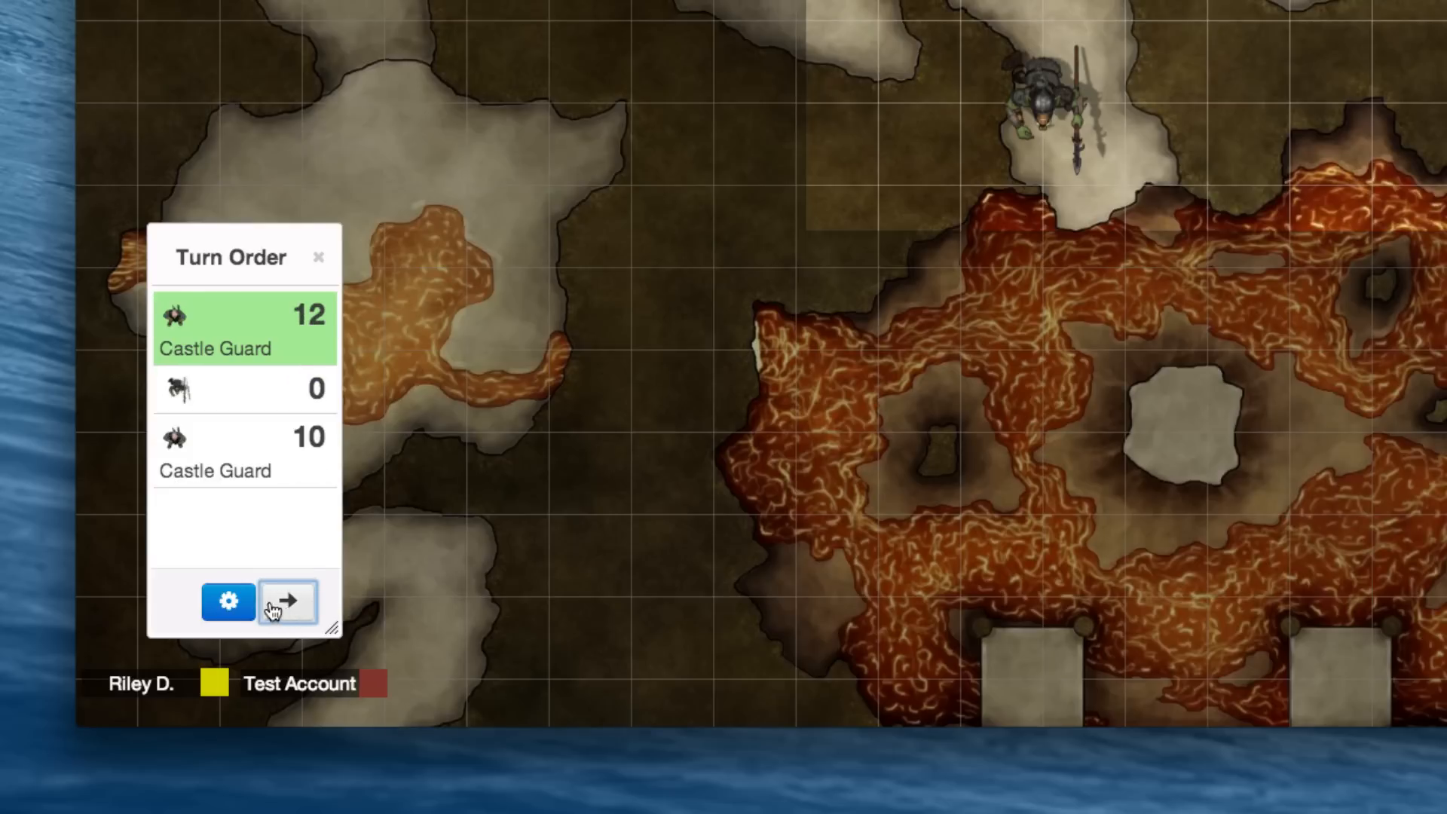
pyautogui.click(223, 601)
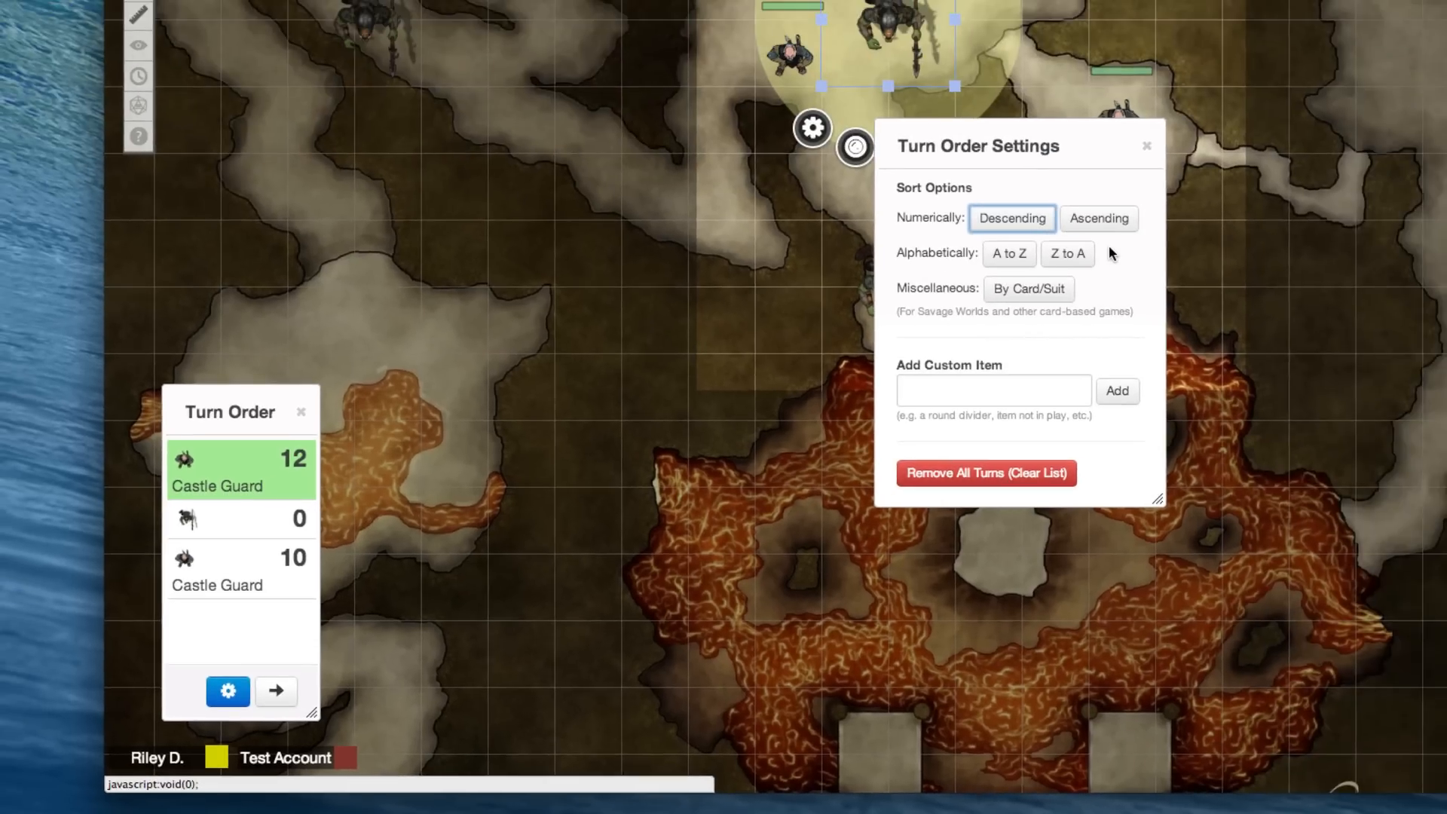
pyautogui.click(1012, 218)
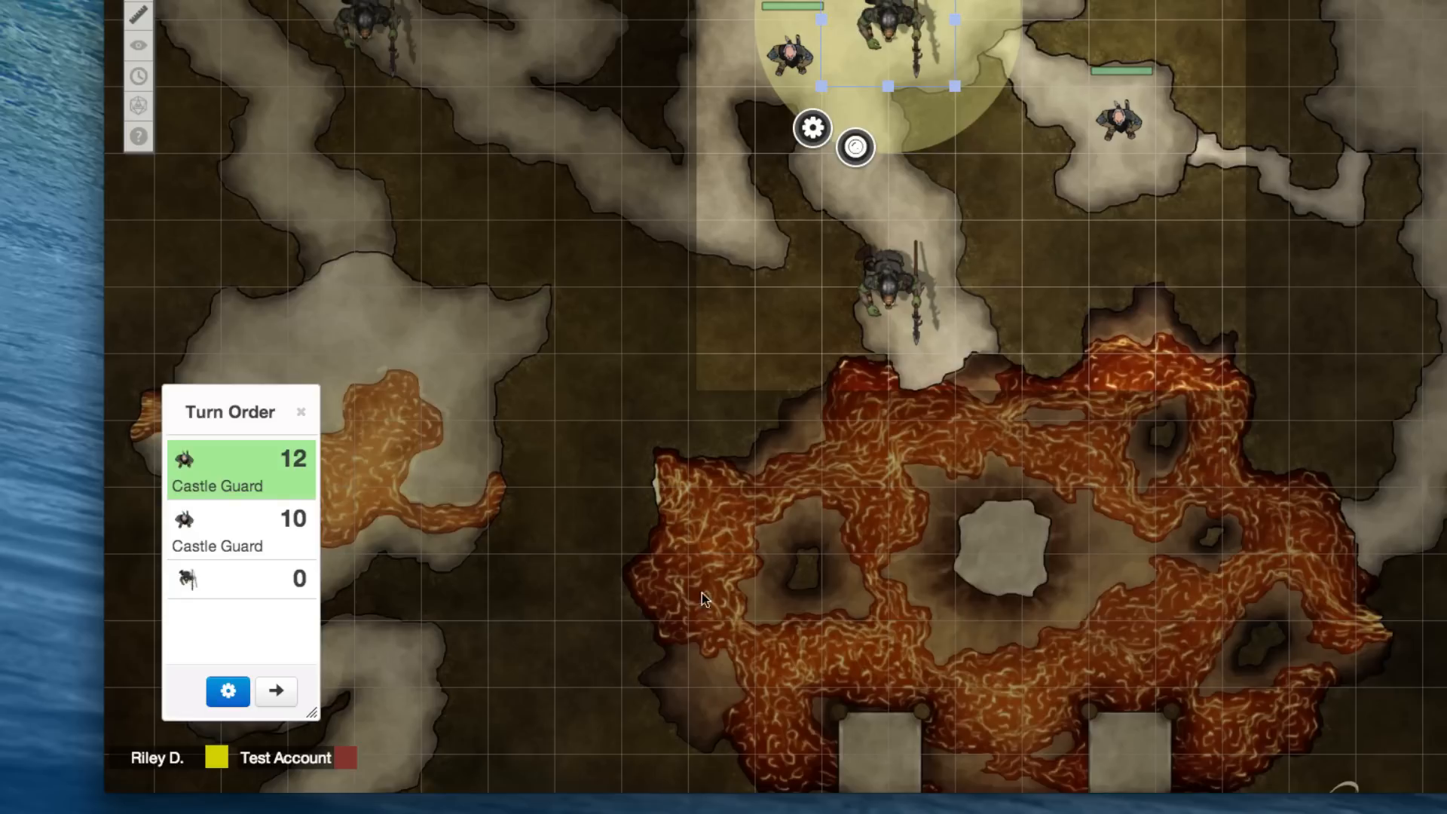
# Step: Remove all turns from the turn order, then close its settings and the turn order window
pyautogui.click(228, 690)
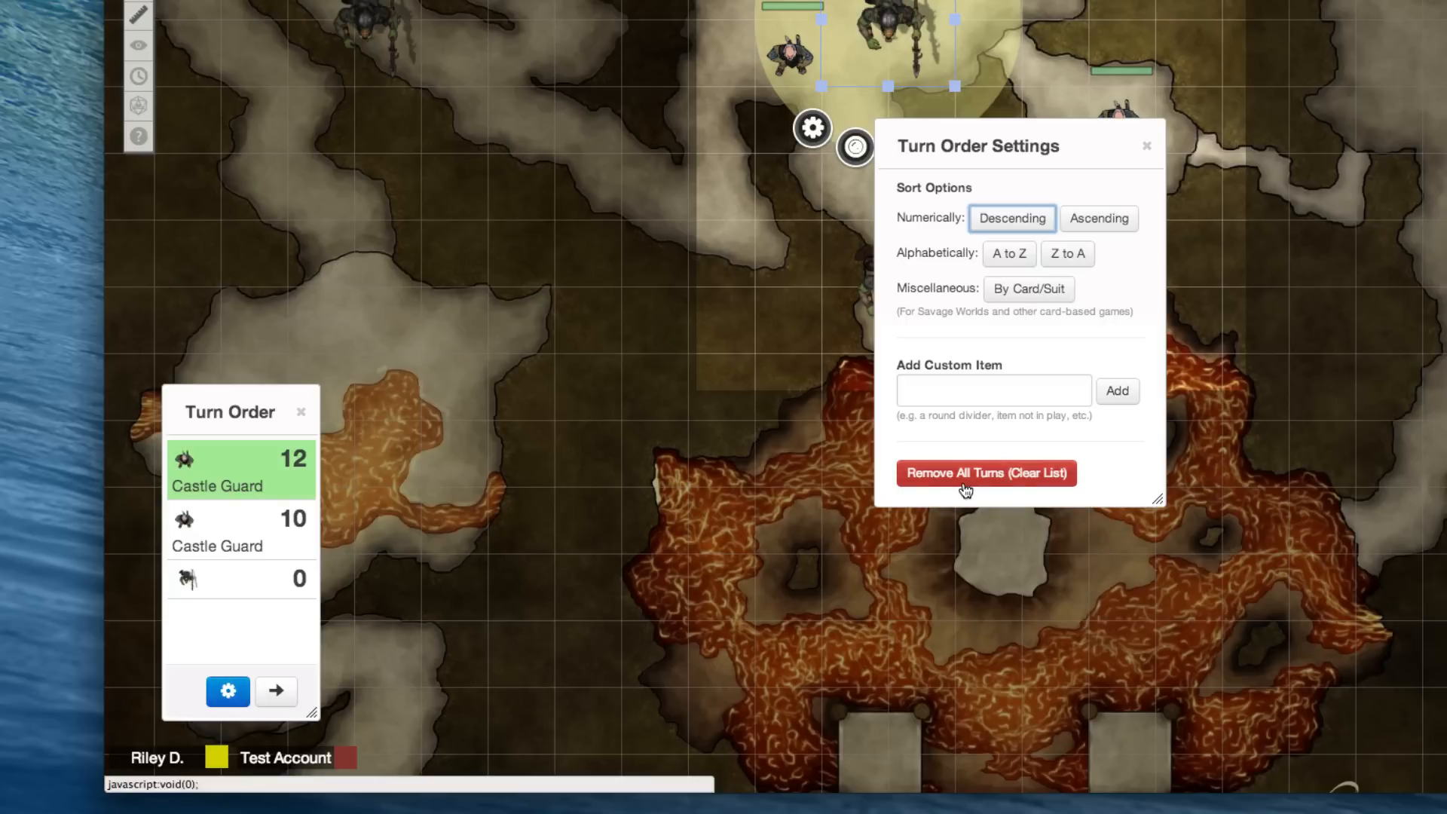
pyautogui.click(964, 473)
pyautogui.click(1042, 360)
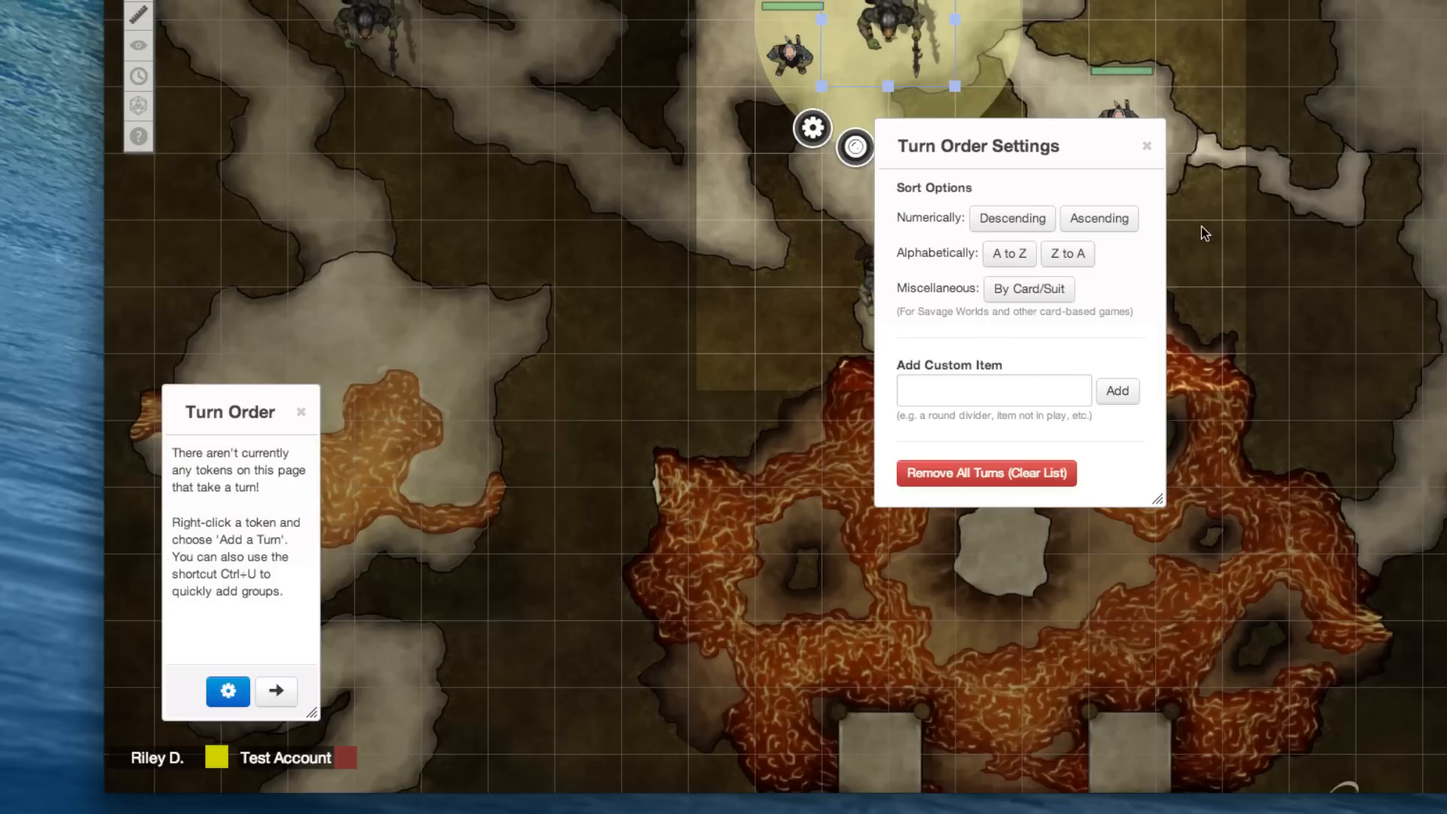
pyautogui.click(1146, 146)
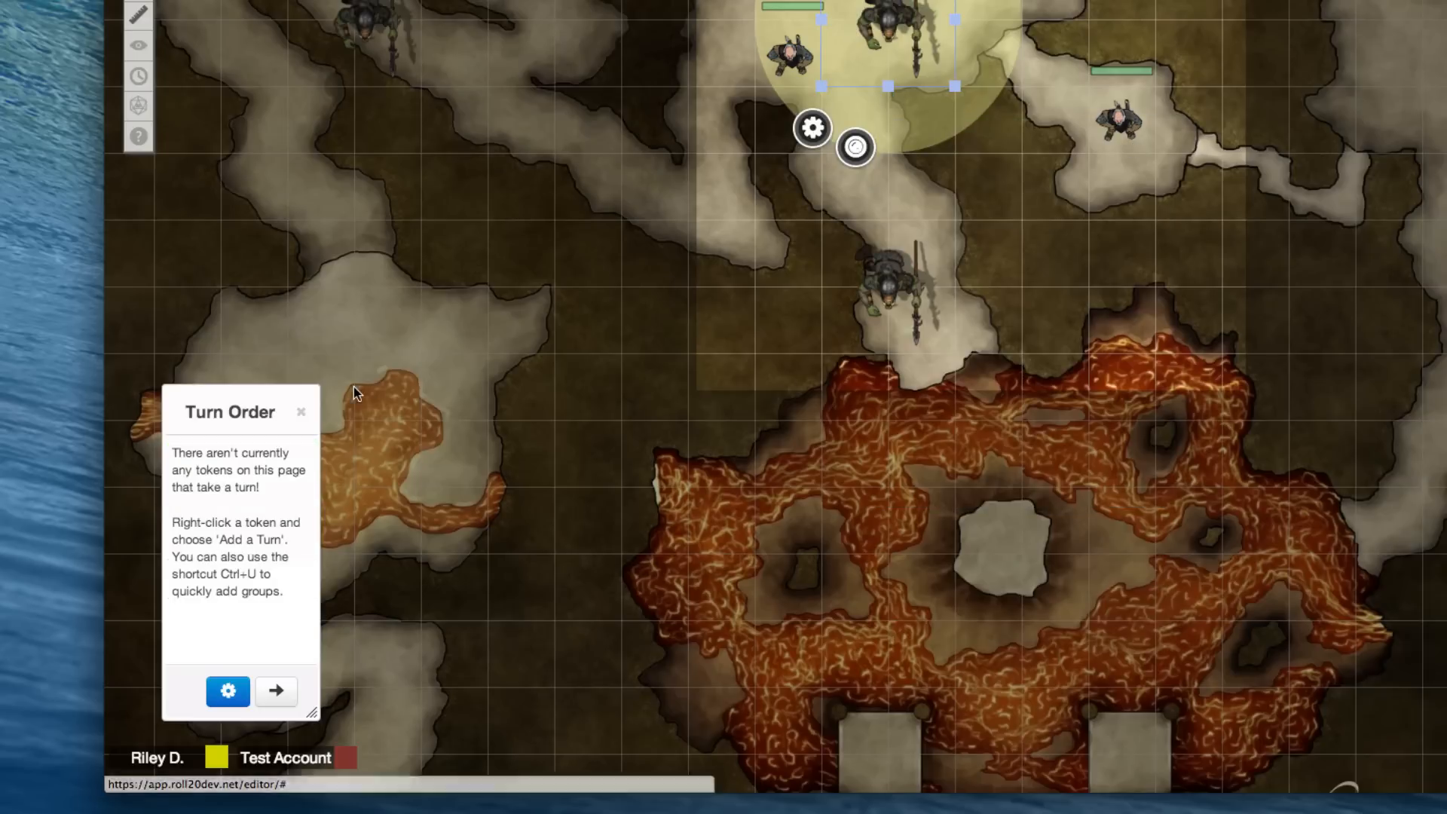
pyautogui.click(305, 413)
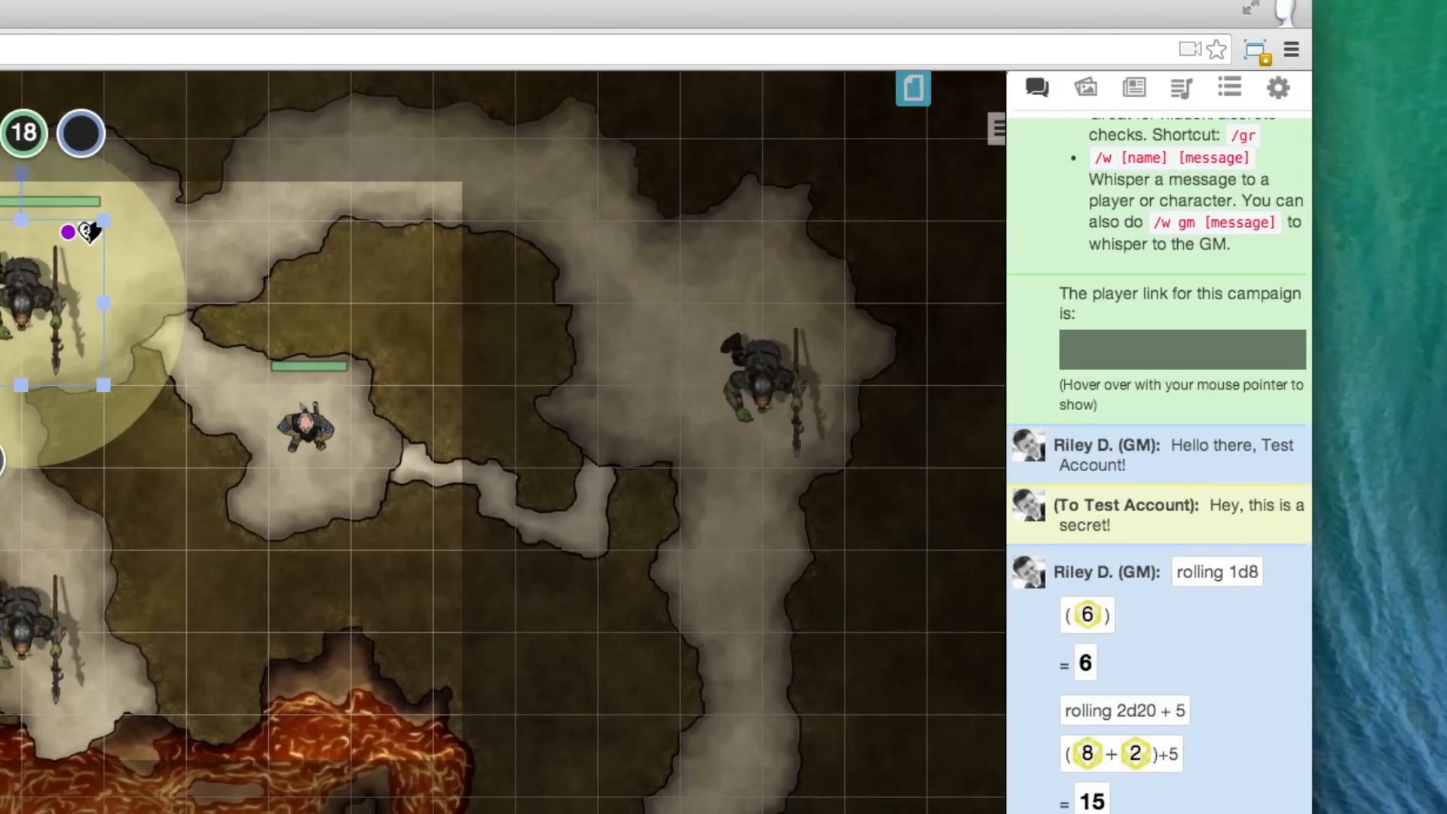
# Step: Open the game settings and lower the master music volume level to a little above half
pyautogui.click(1278, 89)
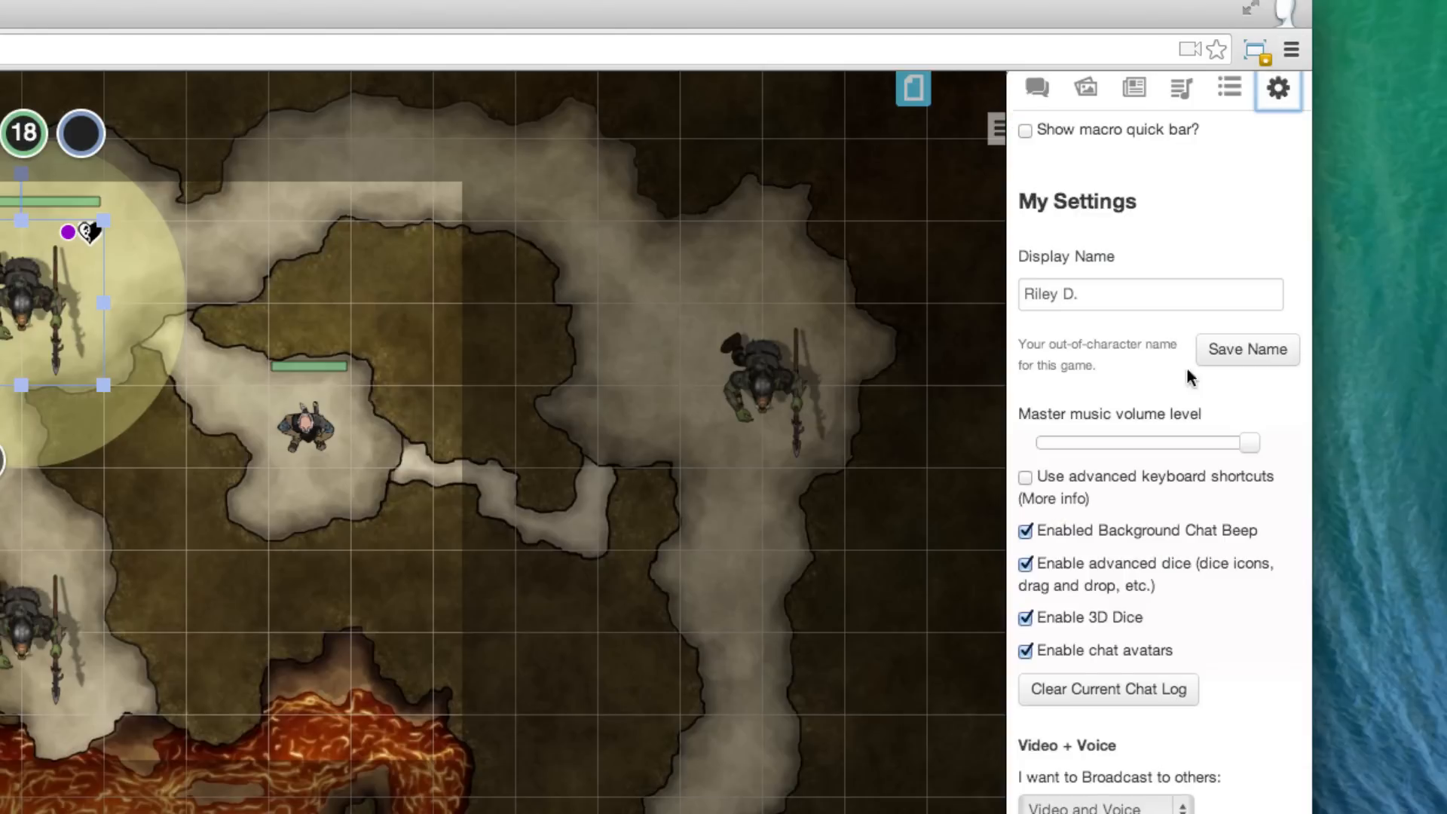
pyautogui.moveTo(1247, 444); pyautogui.dragTo(1176, 444)
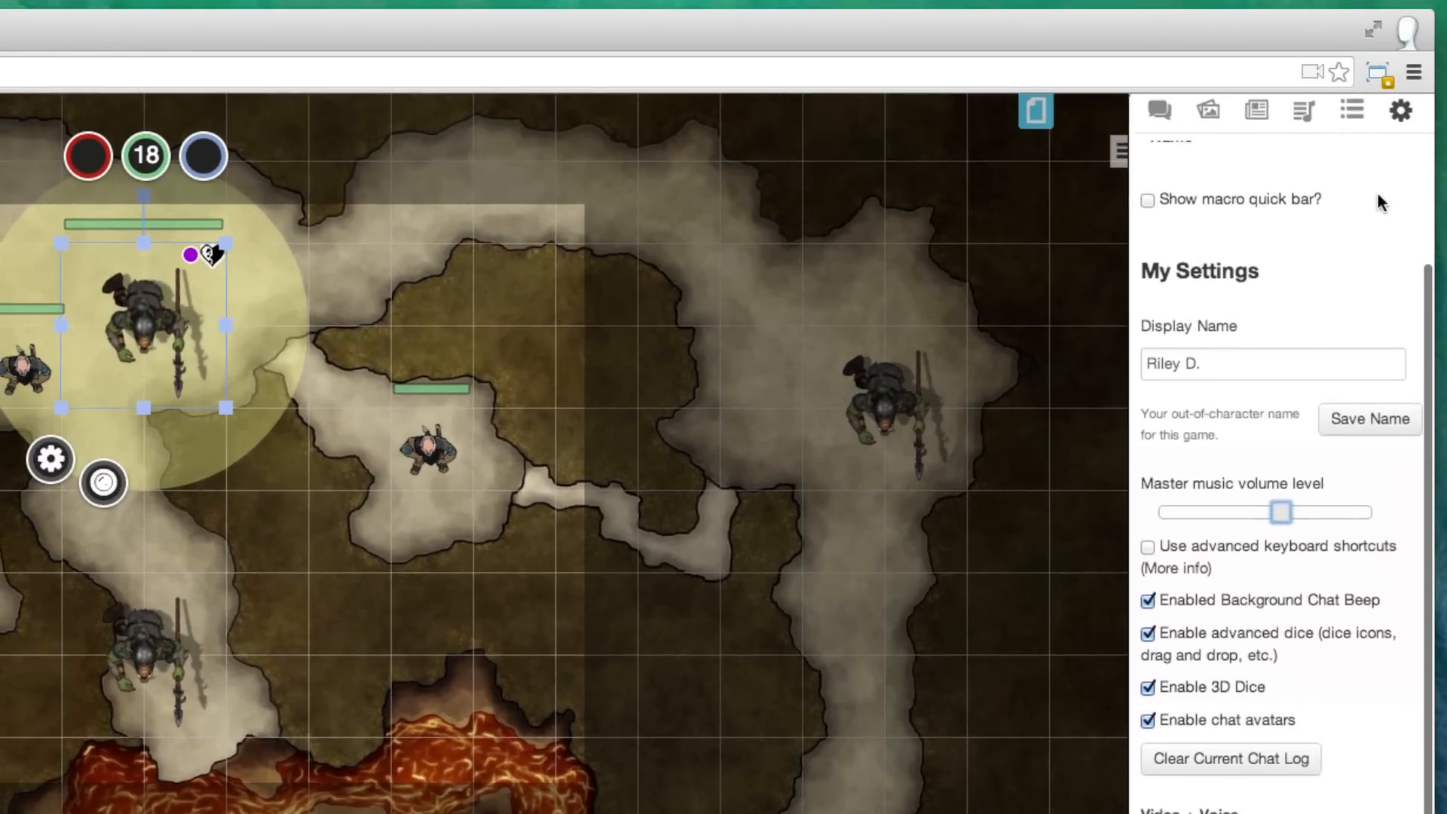
# Step: Create and save a macro named attack with the action /roll 1d20 + 5
pyautogui.scroll(3, 1376, 190)
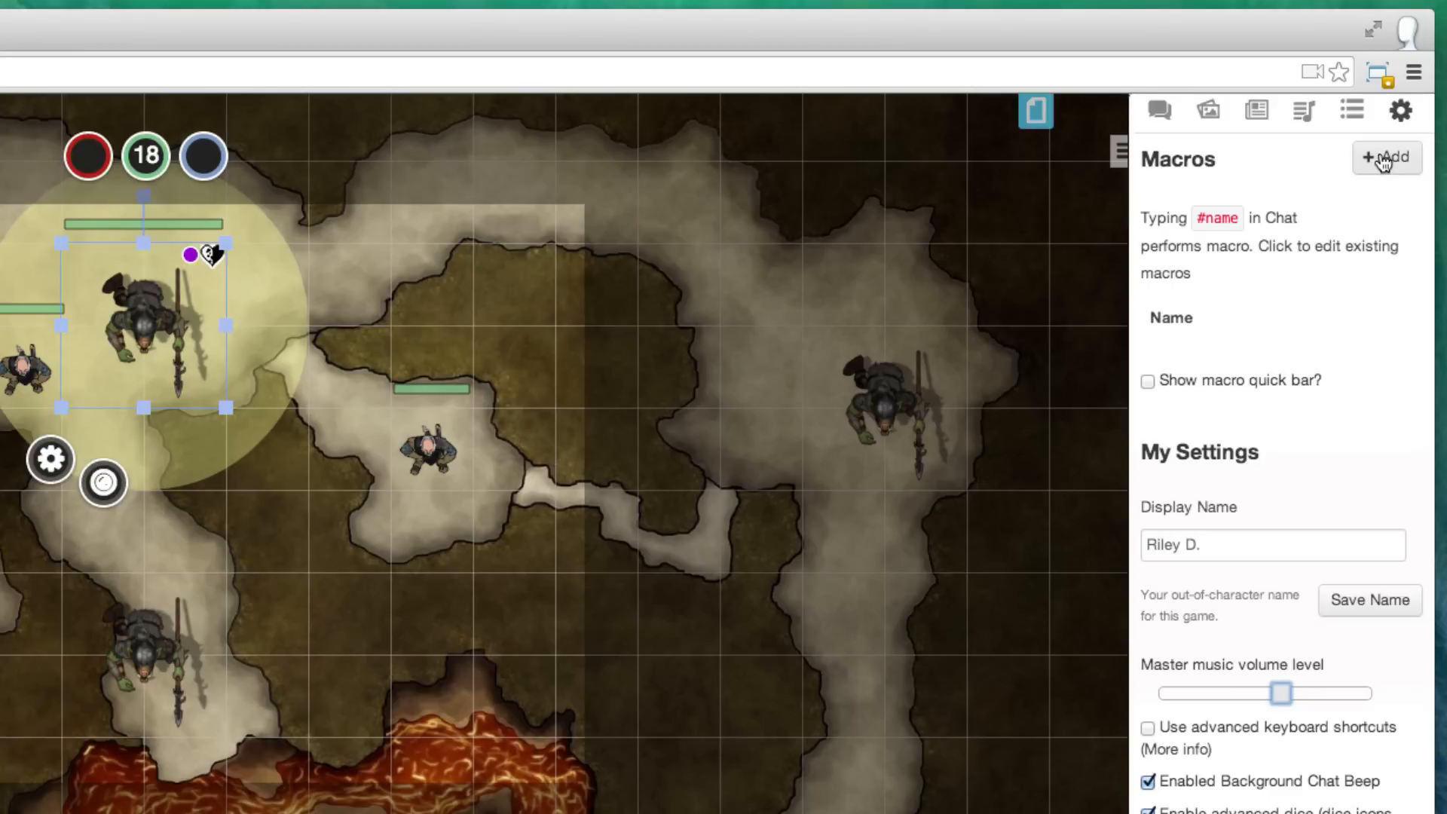
pyautogui.click(1383, 159)
pyautogui.write('attack')
pyautogui.press('Tab')
pyautogui.write('/roll 1d20 + 5')
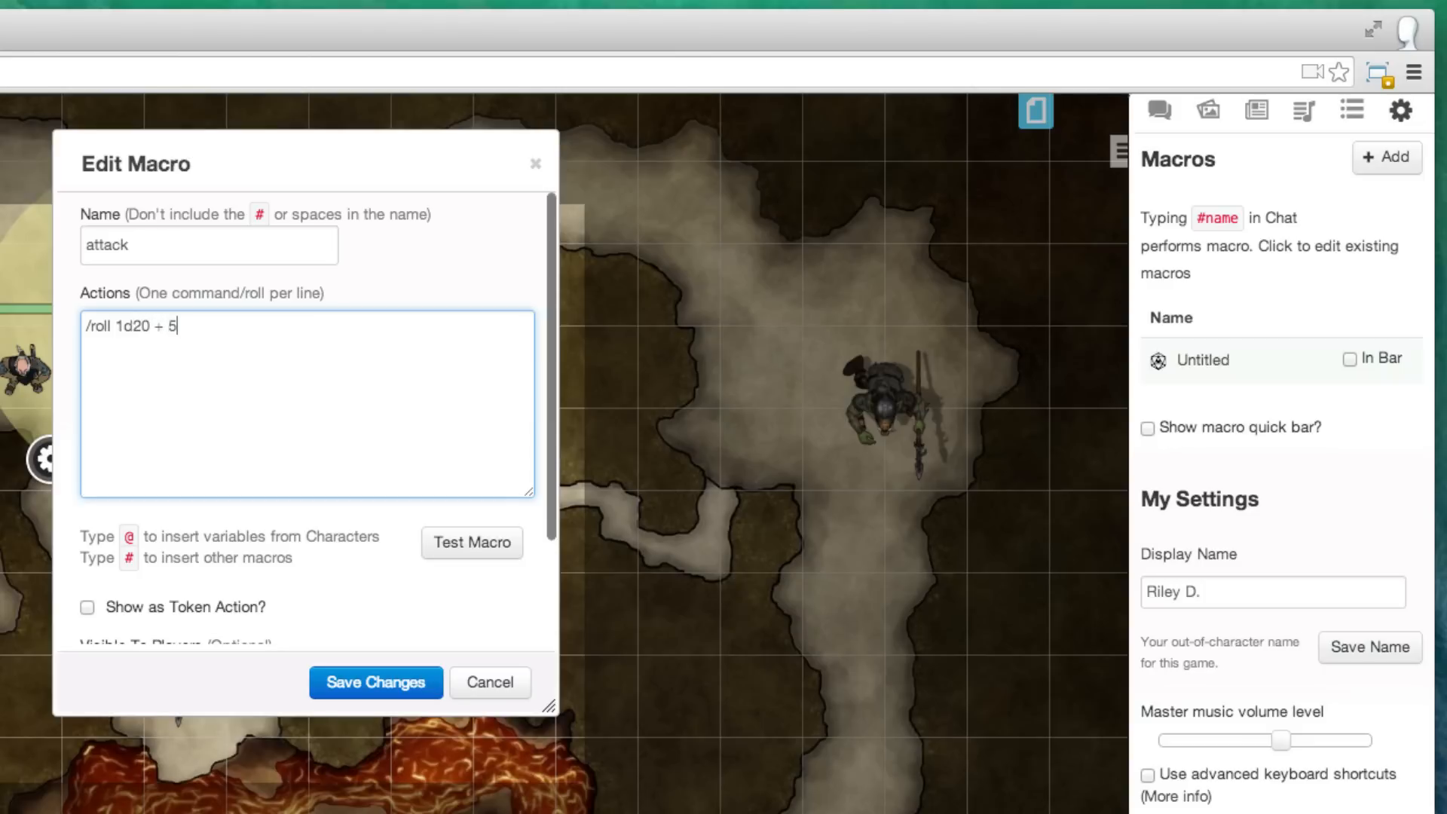
pyautogui.click(371, 681)
# Step: Add the attack macro to the macro quick bar and run it from there
pyautogui.click(1349, 359)
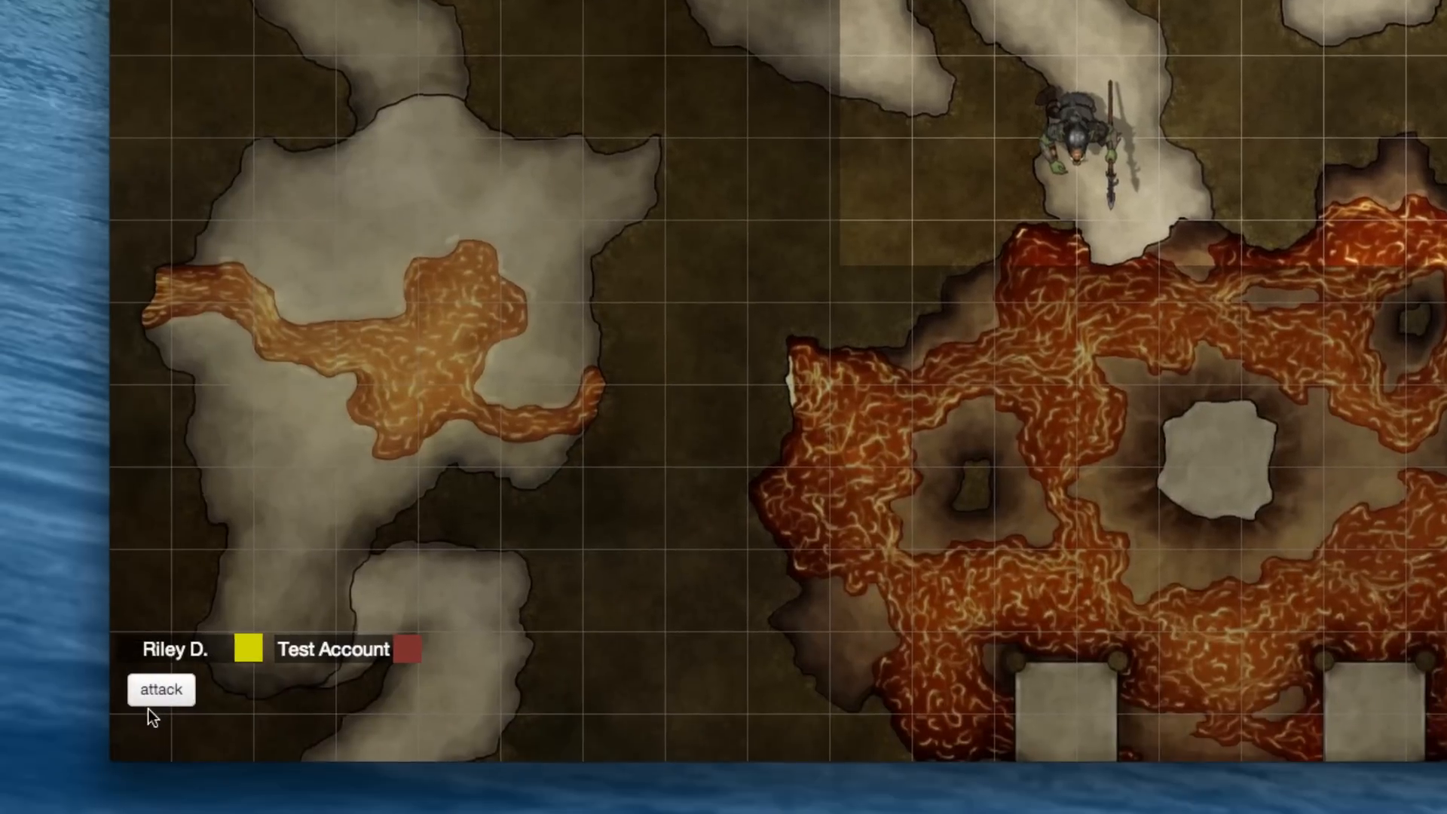
pyautogui.click(160, 689)
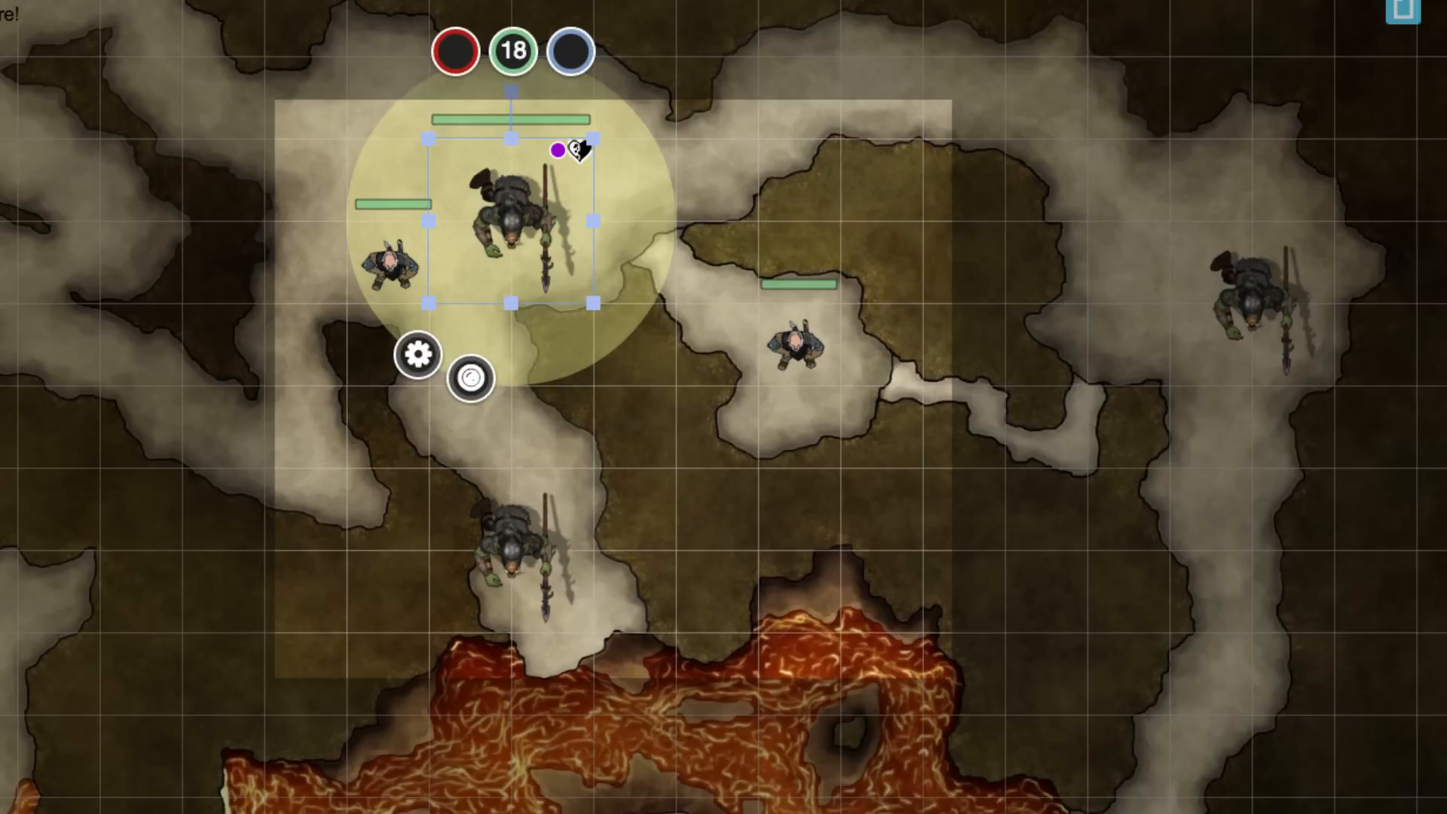
# Step: Make the attack macro visible to All Players, show it as a token action, and save the changes
pyautogui.scroll(-5, 691, 286)
pyautogui.click(657, 423)
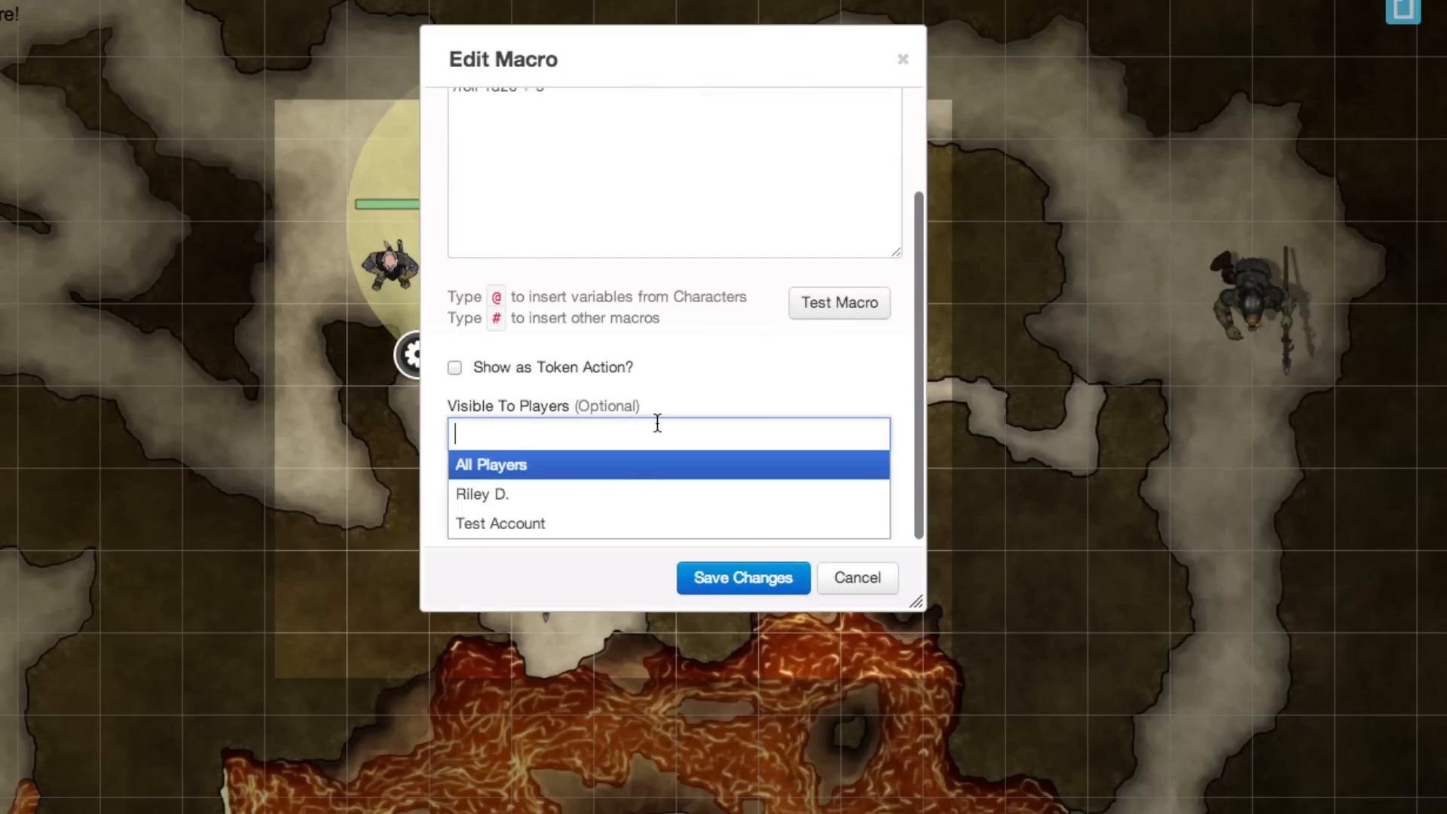
pyautogui.click(623, 468)
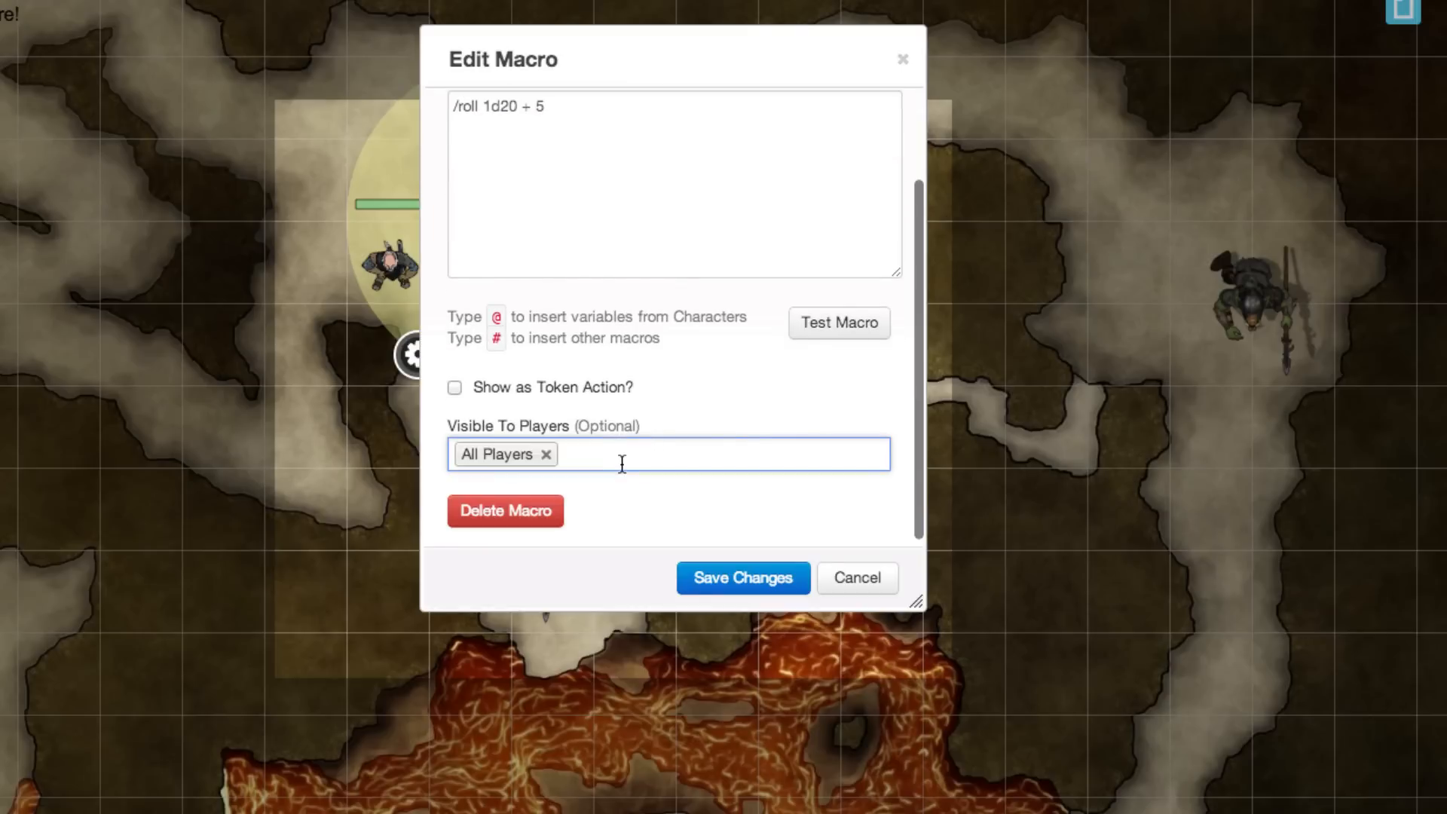
pyautogui.click(573, 392)
pyautogui.click(706, 579)
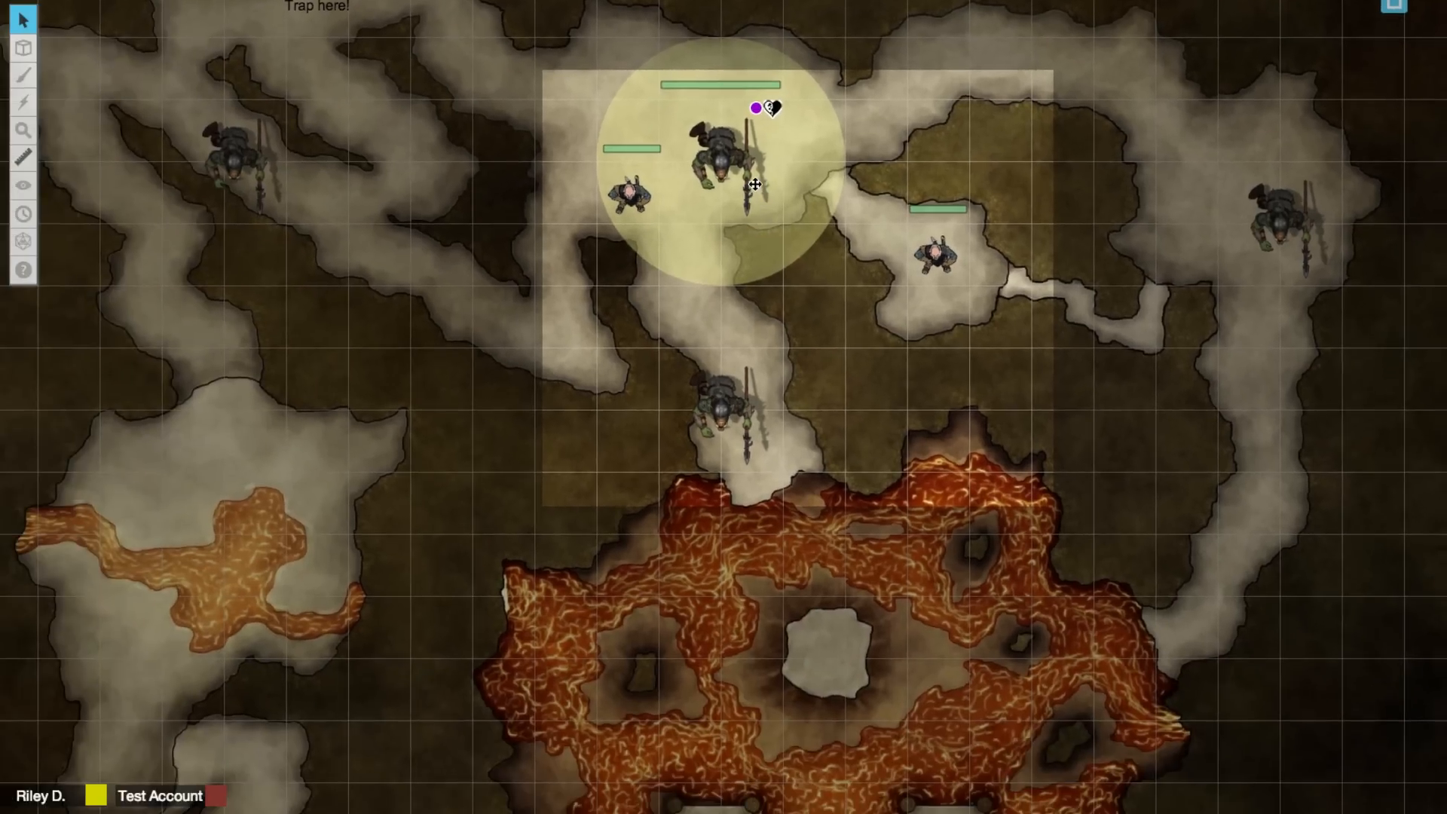
# Step: Select the large token at the centre of the yellow aura and run its attack token action
pyautogui.click(557, 249)
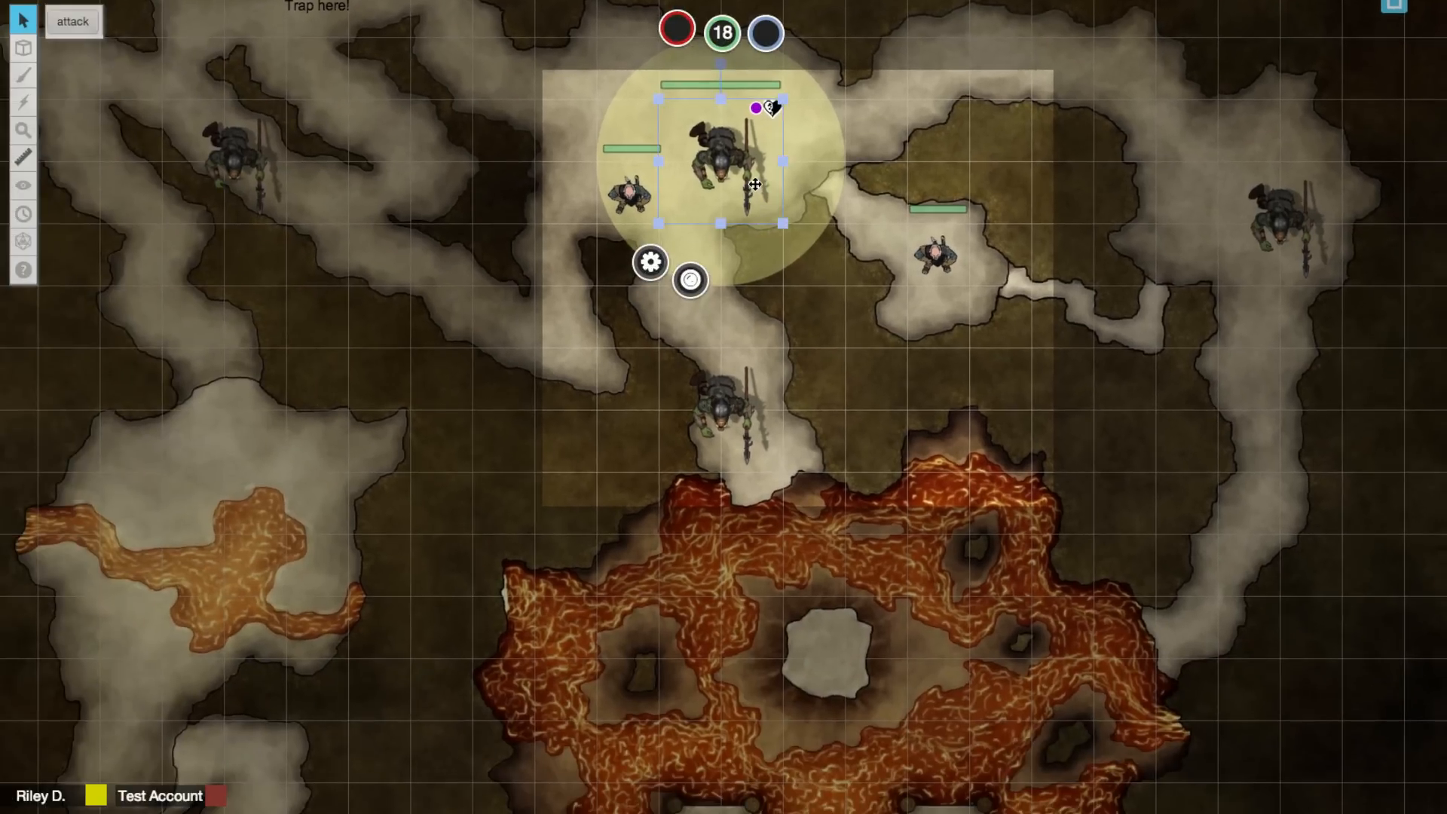
pyautogui.click(82, 29)
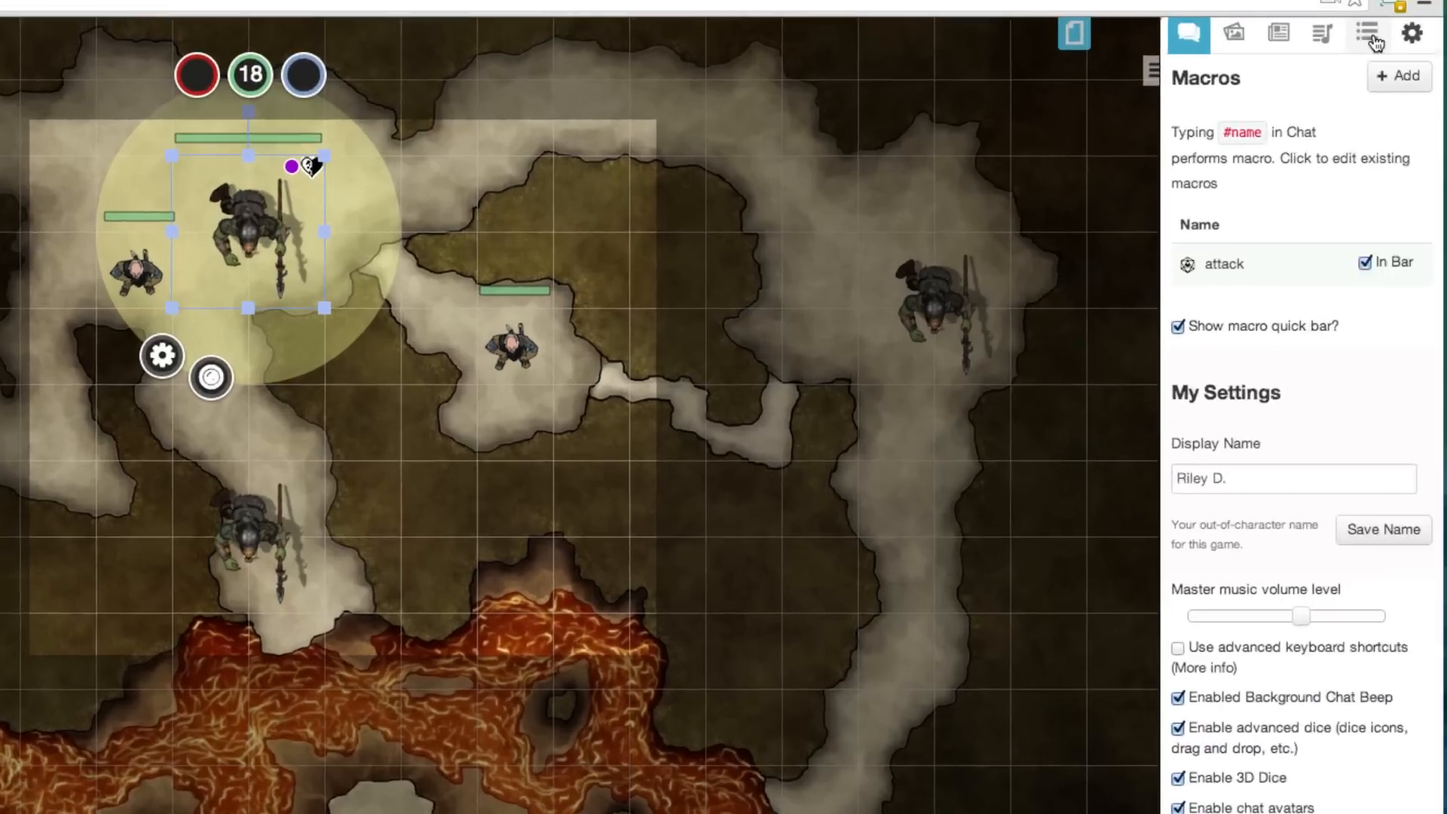
# Step: Show the Playing Cards deck on the tabletop and shuffle it
pyautogui.click(1369, 30)
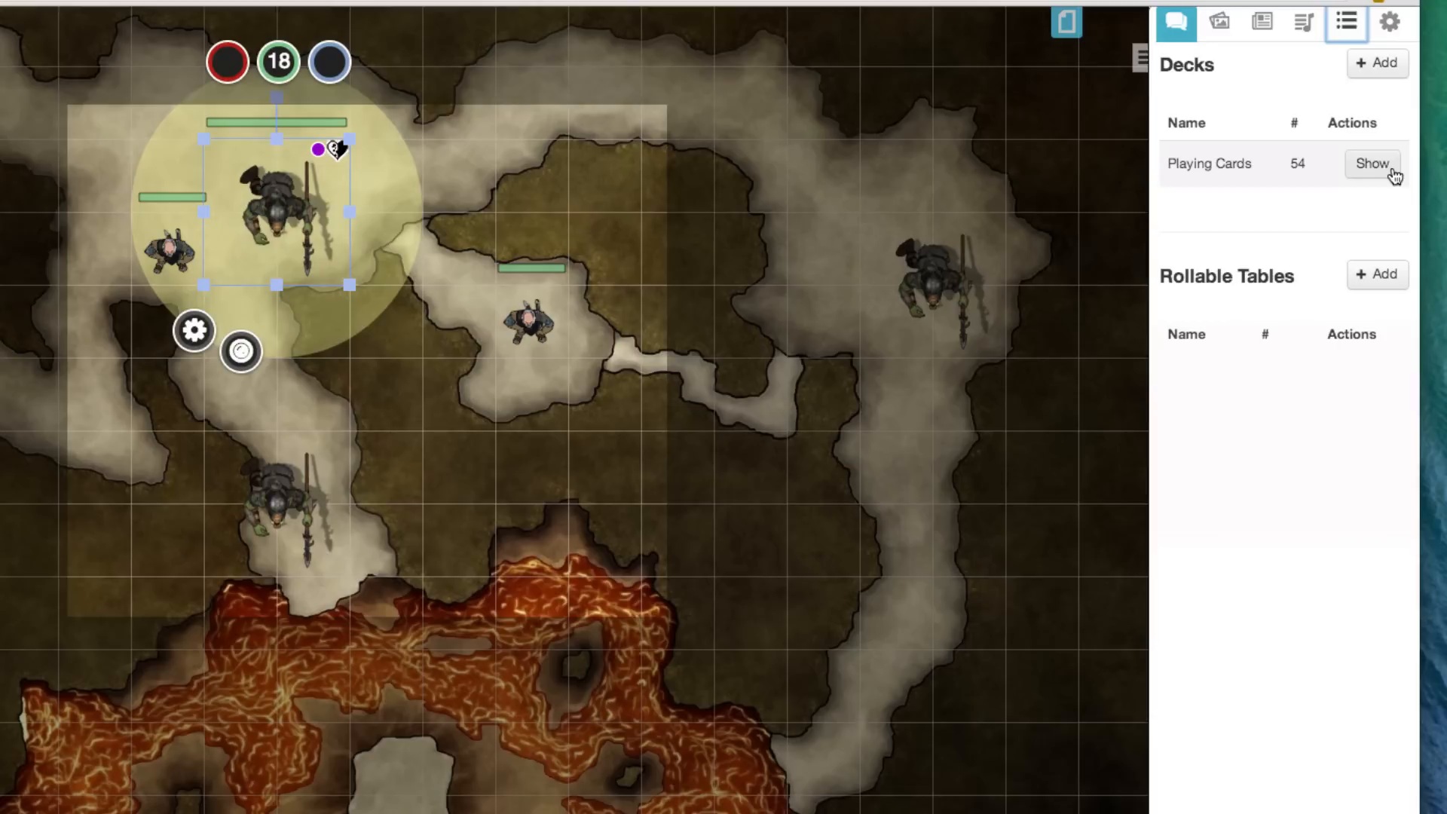
pyautogui.click(1372, 164)
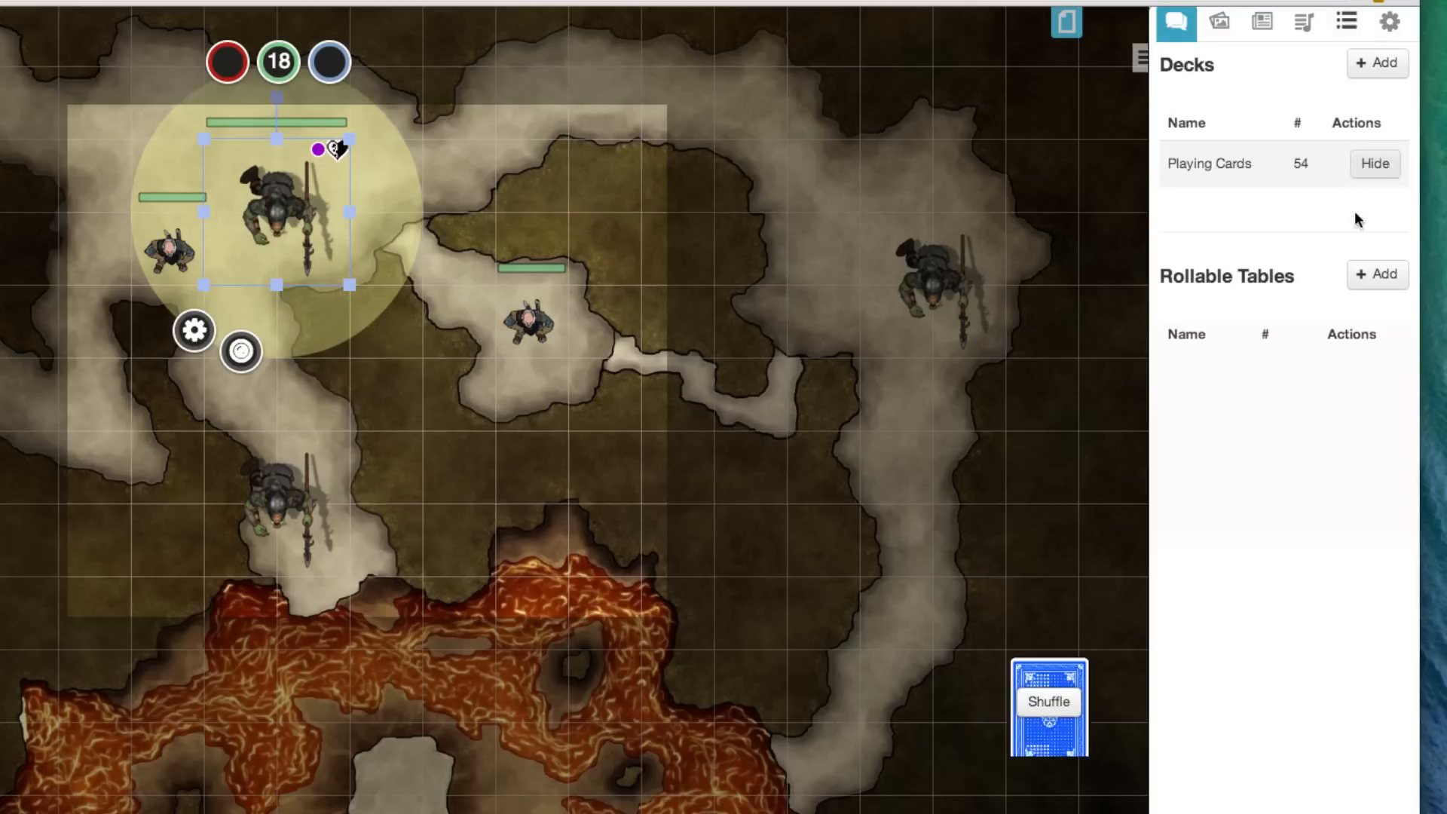
pyautogui.click(1038, 705)
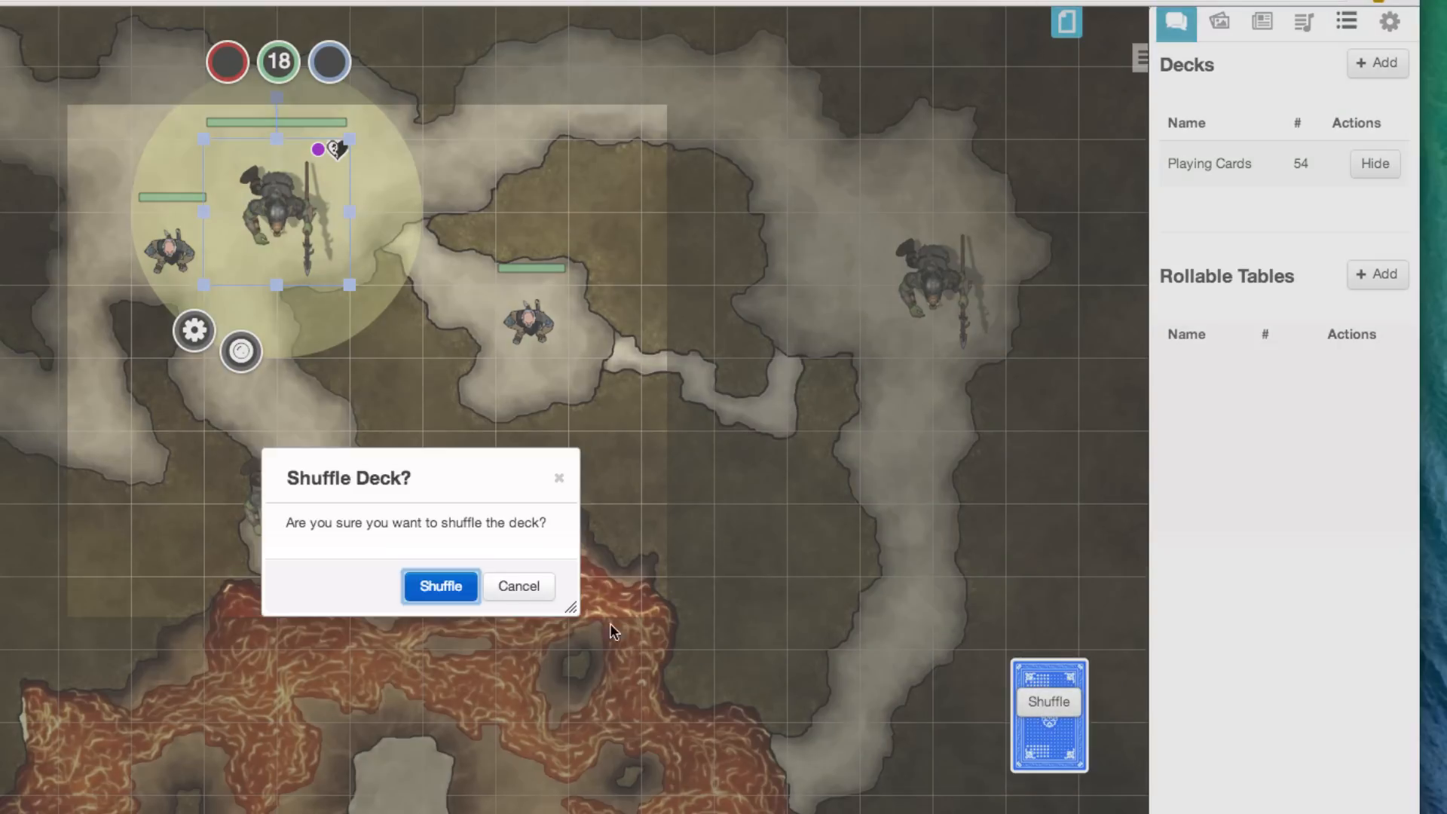
pyautogui.click(443, 586)
# Step: Draw the nine of hearts from the Playing Cards deck and play it on the map beside the lava area
pyautogui.click(1055, 668)
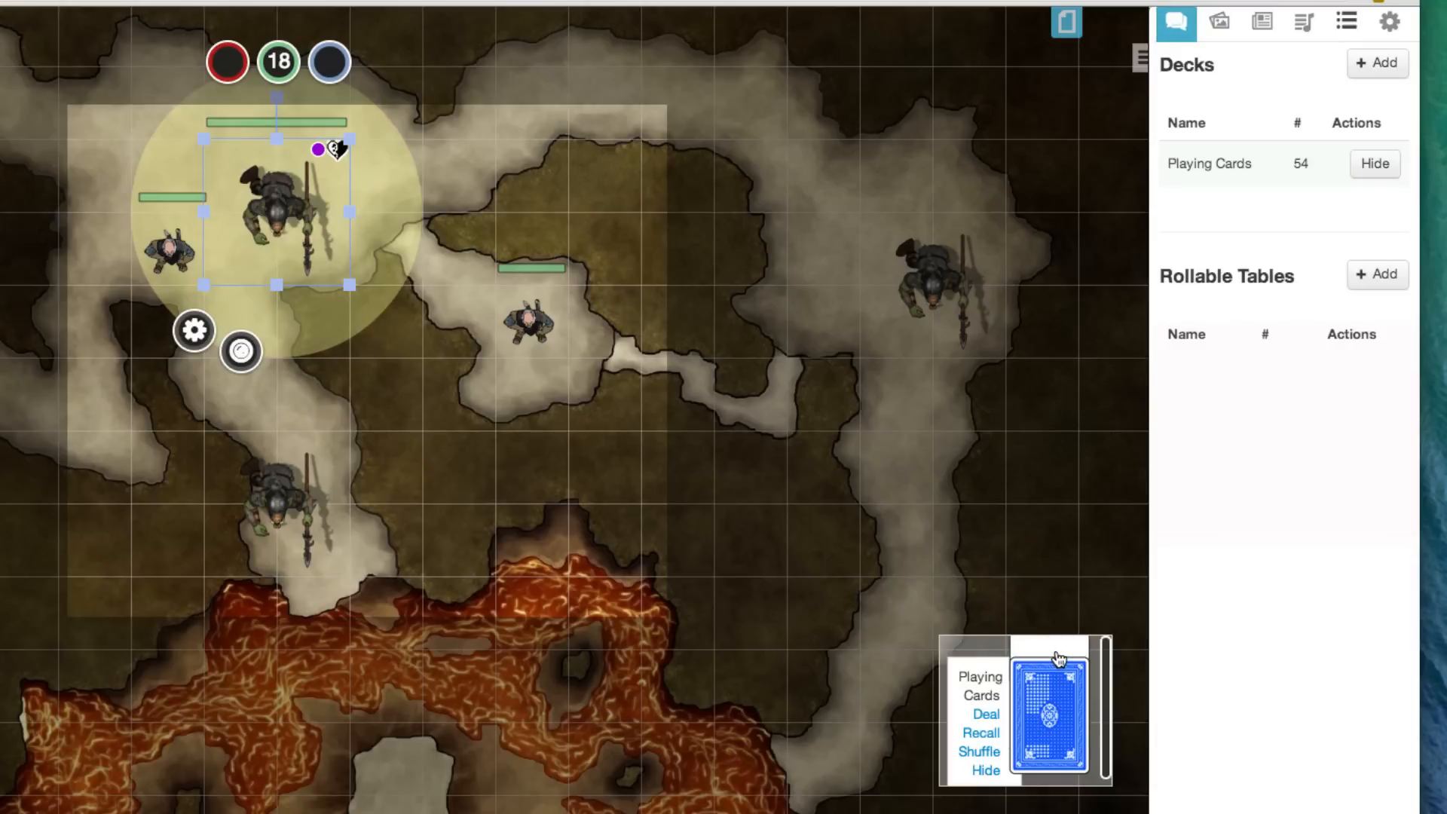
pyautogui.click(1057, 660)
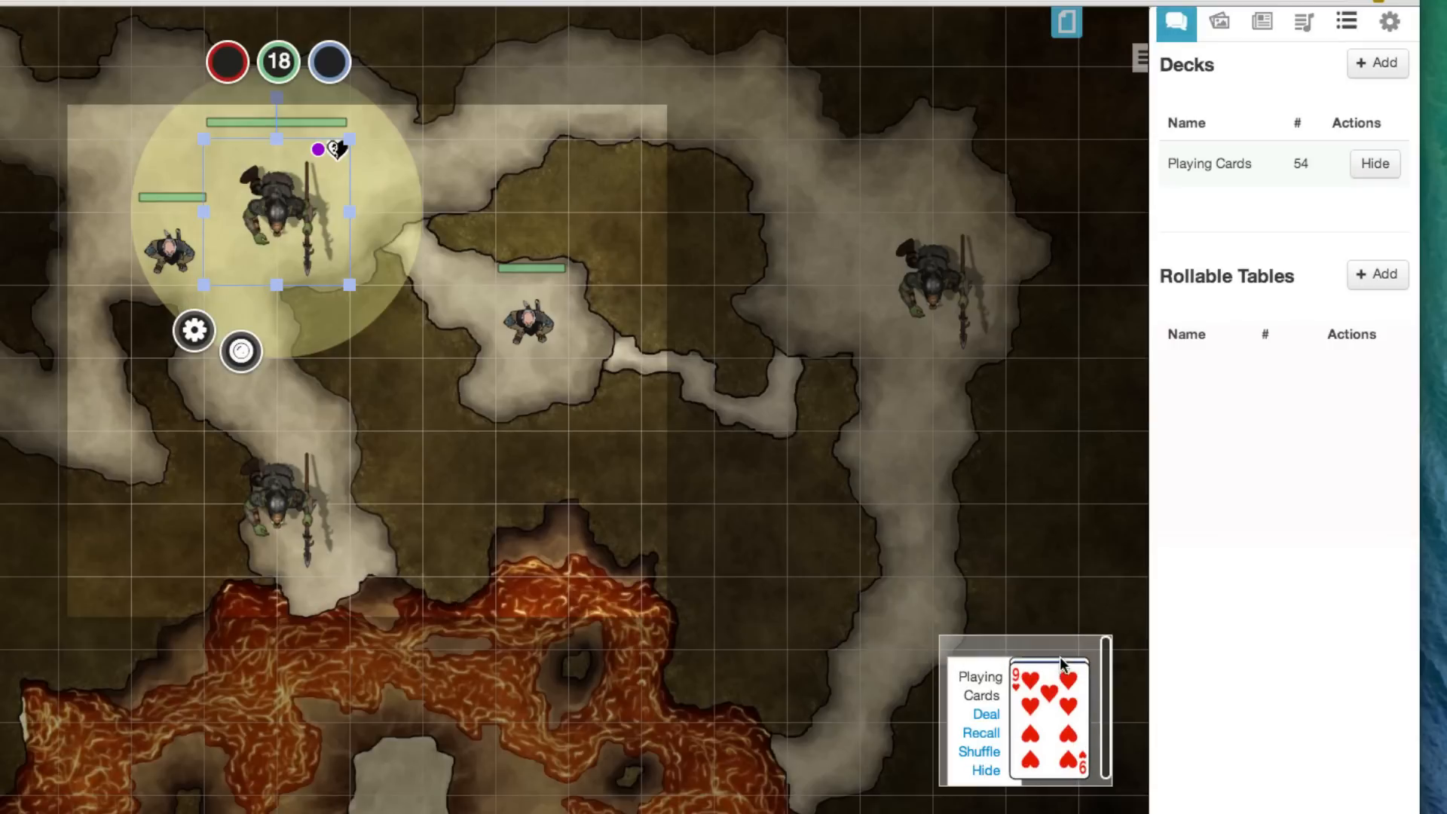
pyautogui.moveTo(1055, 696); pyautogui.dragTo(680, 475)
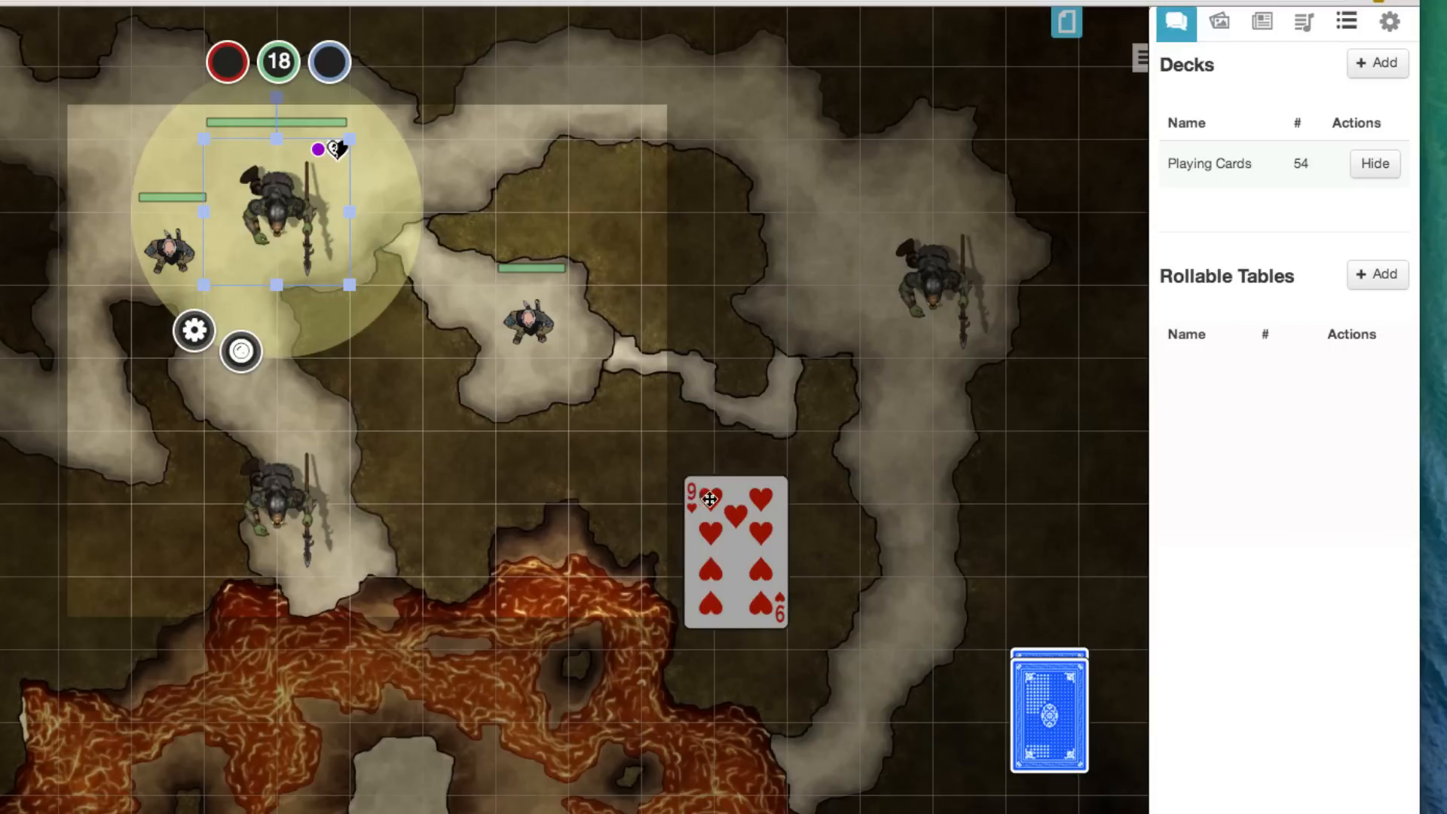
# Step: Review the Playing Cards deck's settings, its card list and the Six of Clubs card, then close both dialogs
pyautogui.click(1306, 185)
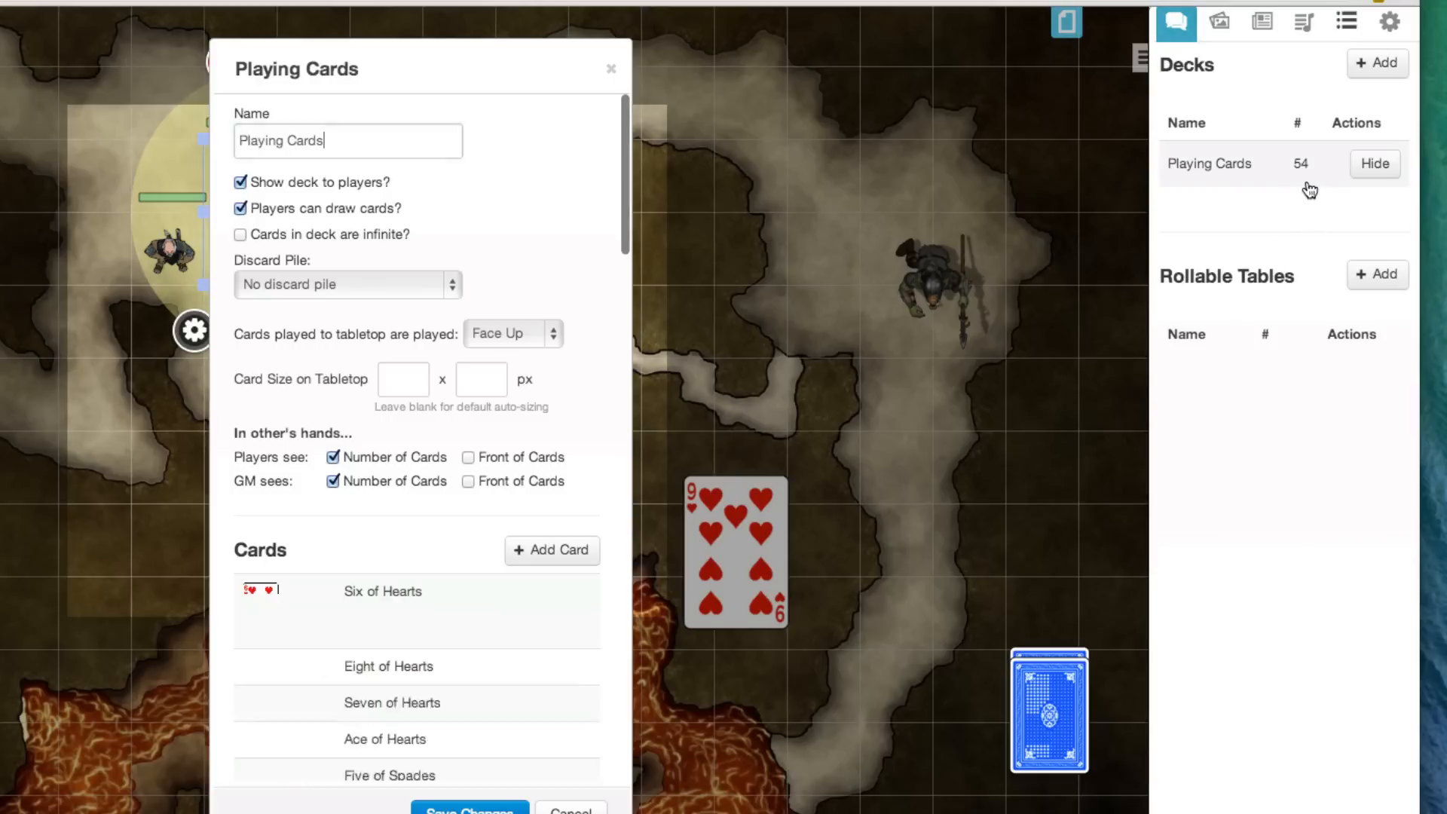
pyautogui.scroll(-1, 468, 364)
pyautogui.scroll(-10, 469, 365)
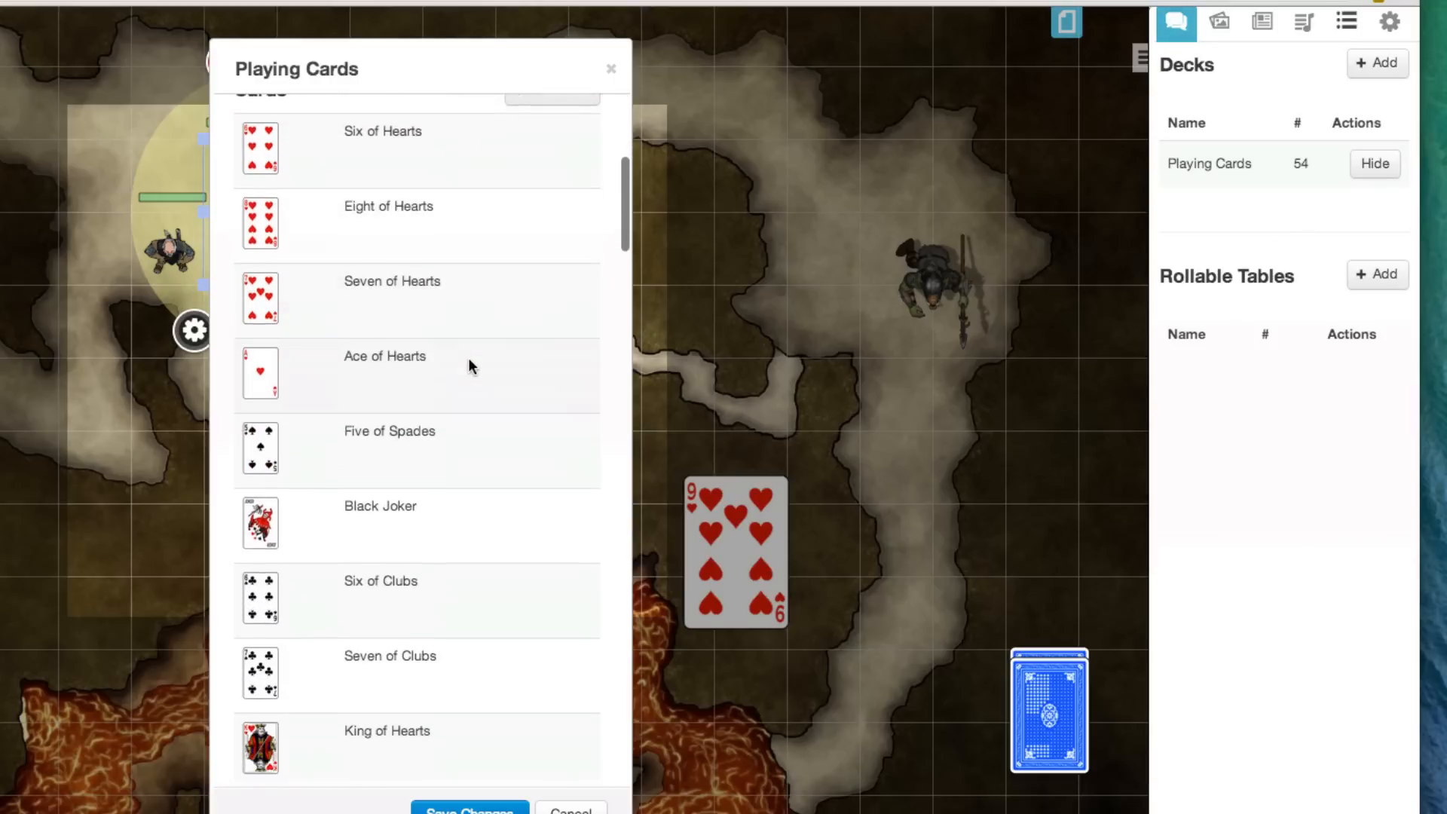
pyautogui.click(403, 339)
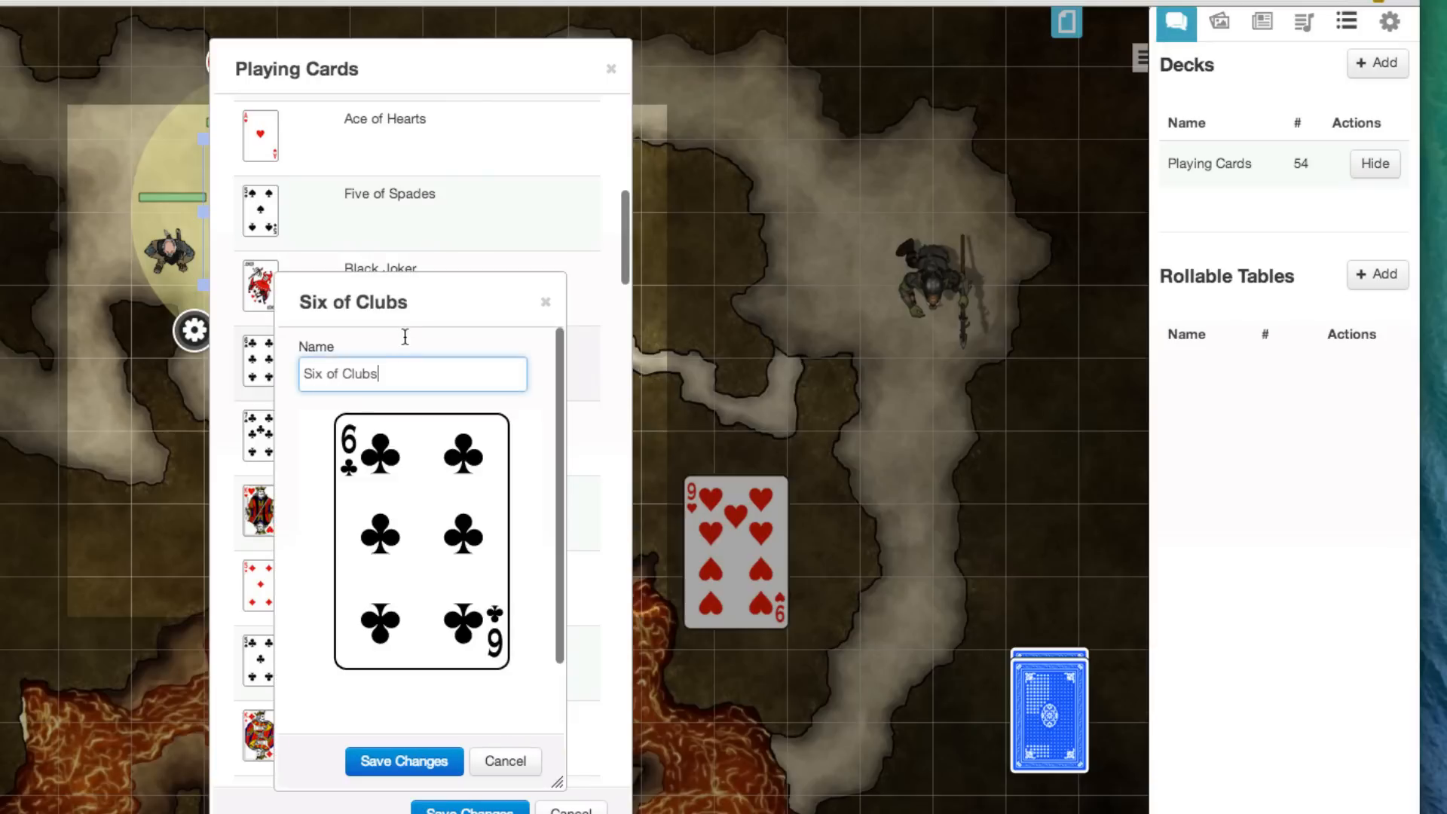
pyautogui.scroll(2, 451, 461)
pyautogui.click(545, 301)
pyautogui.click(612, 70)
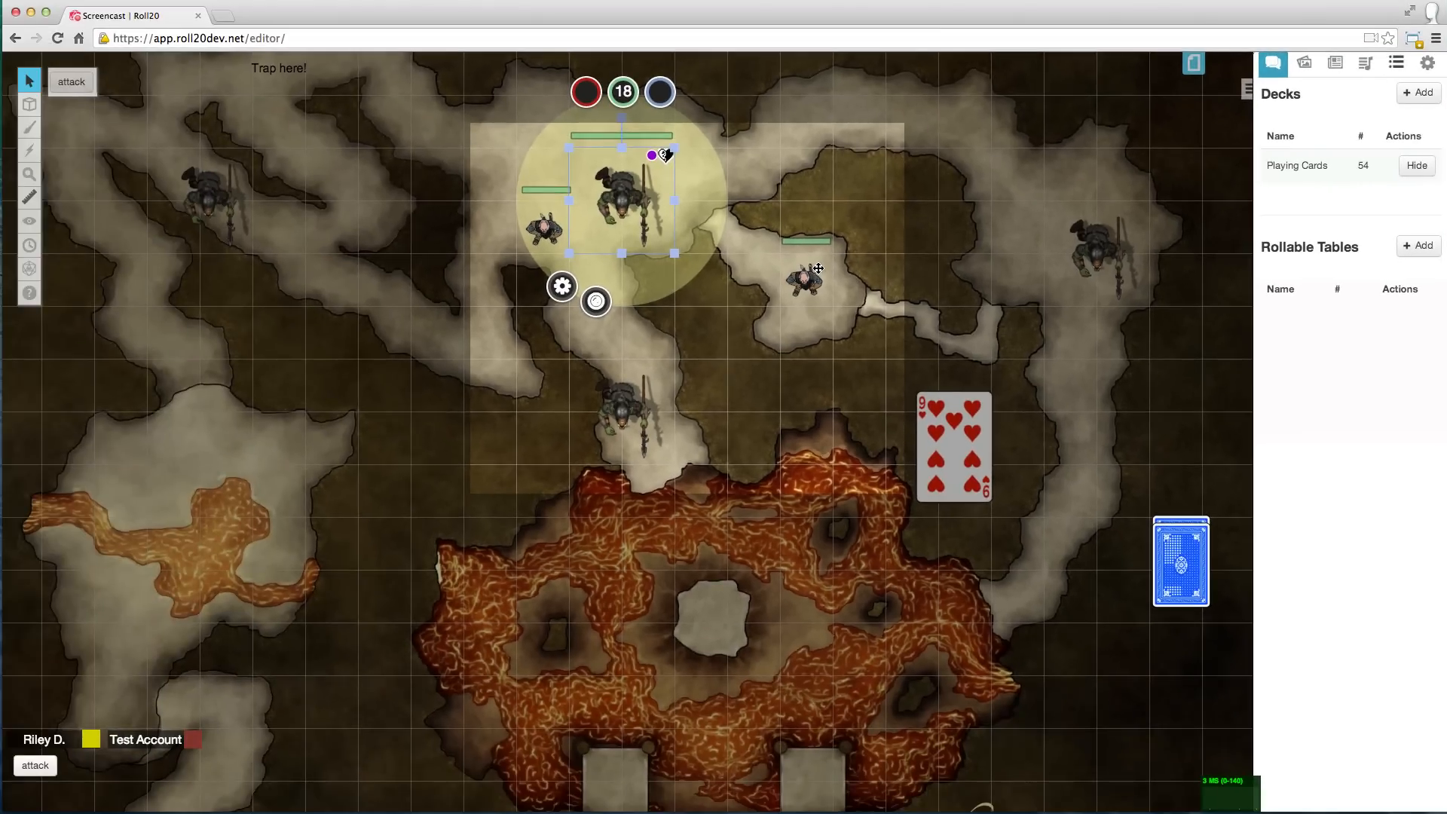
# Step: Delete the nine of hearts card from the map
pyautogui.click(938, 421)
pyautogui.press('Delete')
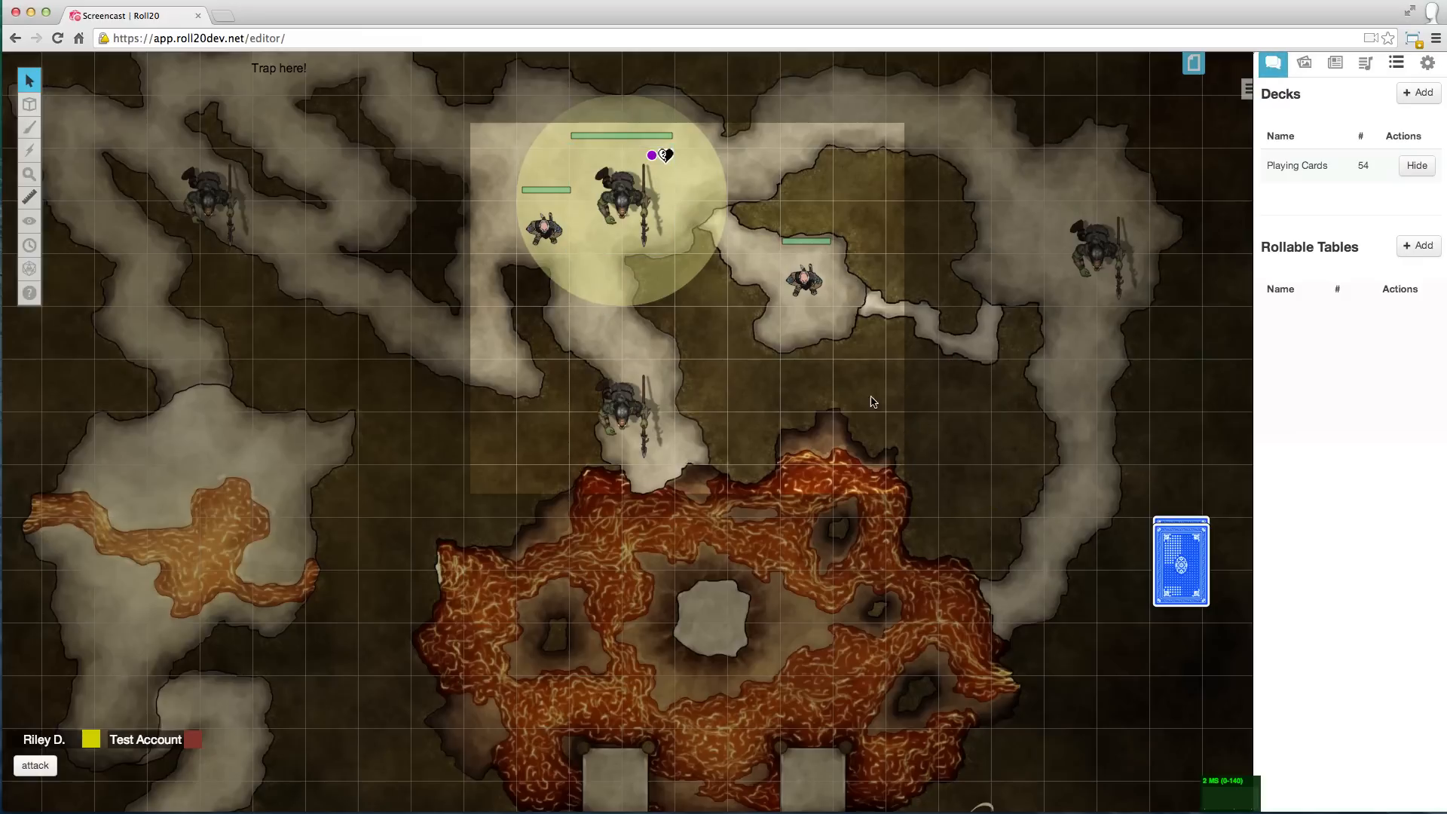